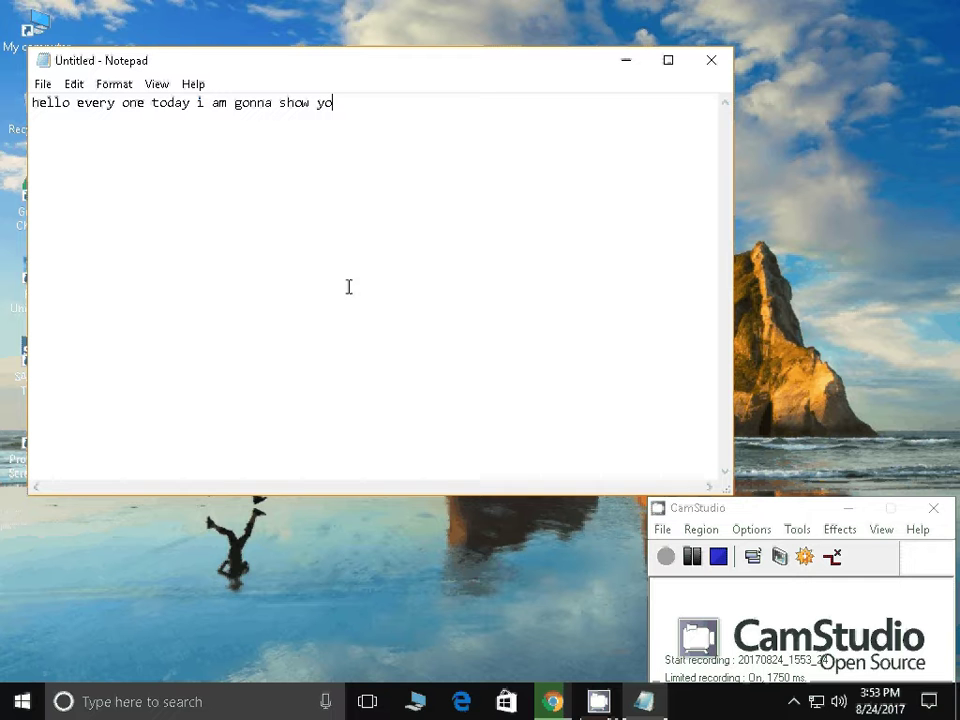
Type the intro ending 'how to speed up h ecomputer by simple tricks', then select it all
{"action": "type", "text": "u guyd"}
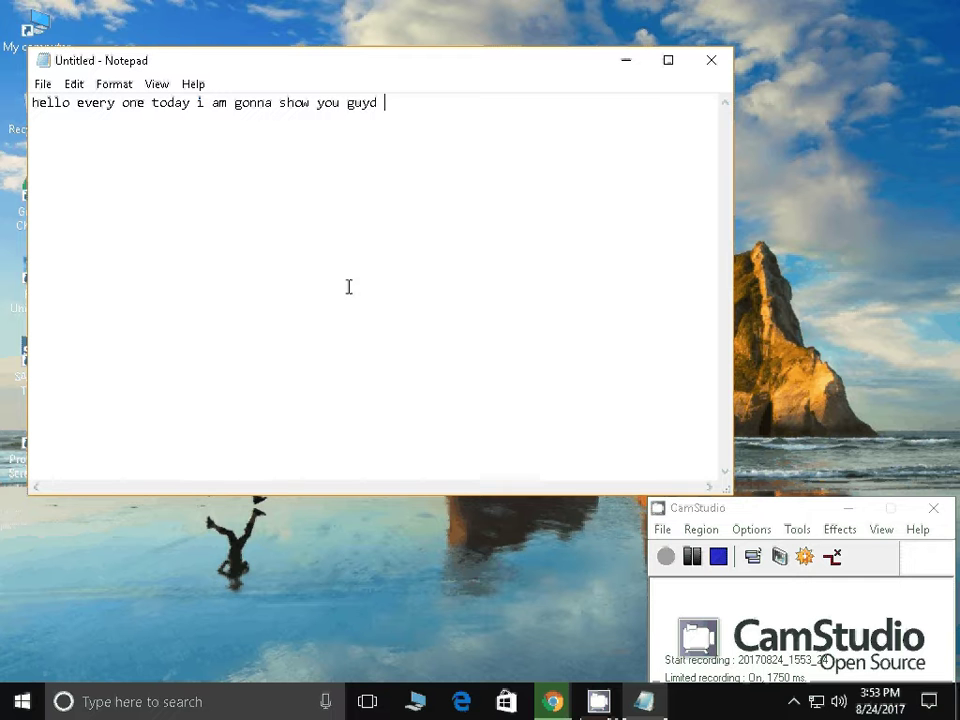
{"action": "key", "text": "BackSpace"}
{"action": "key", "text": "BackSpace"}
{"action": "type", "text": "s how to s"}
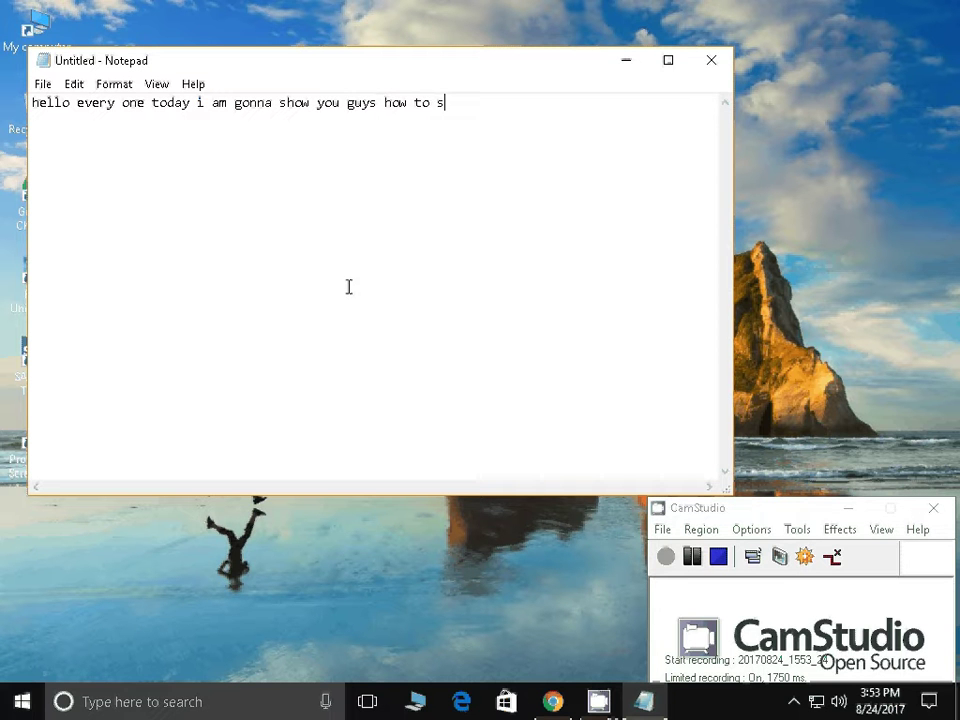
{"action": "type", "text": "peed up h ecomputer by"}
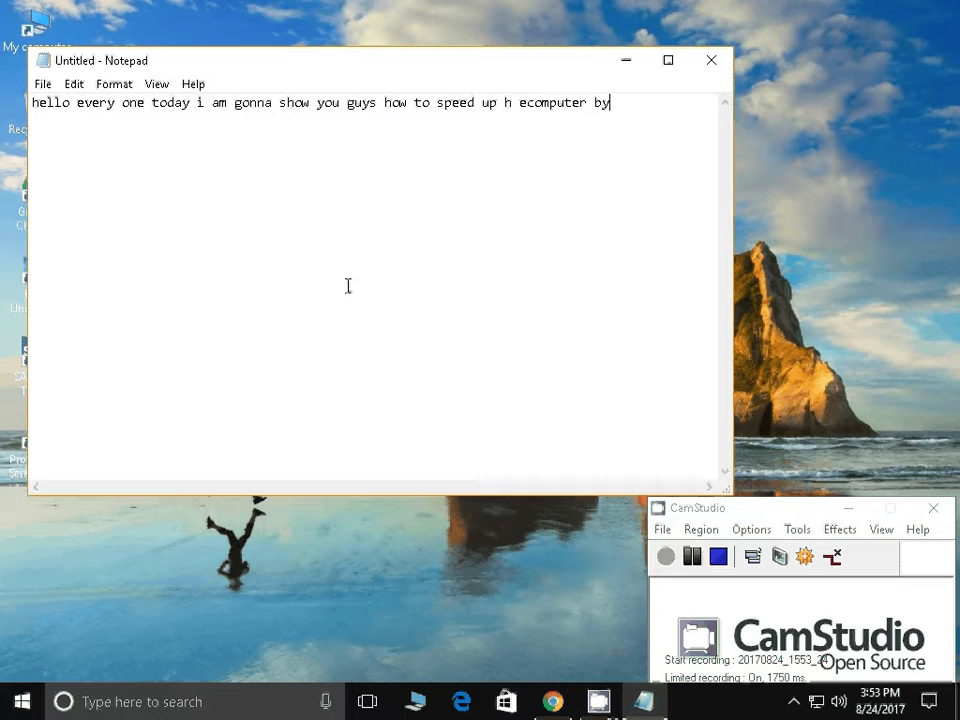
{"action": "type", "text": " simple tricks"}
{"action": "key", "text": "ctrl+a"}
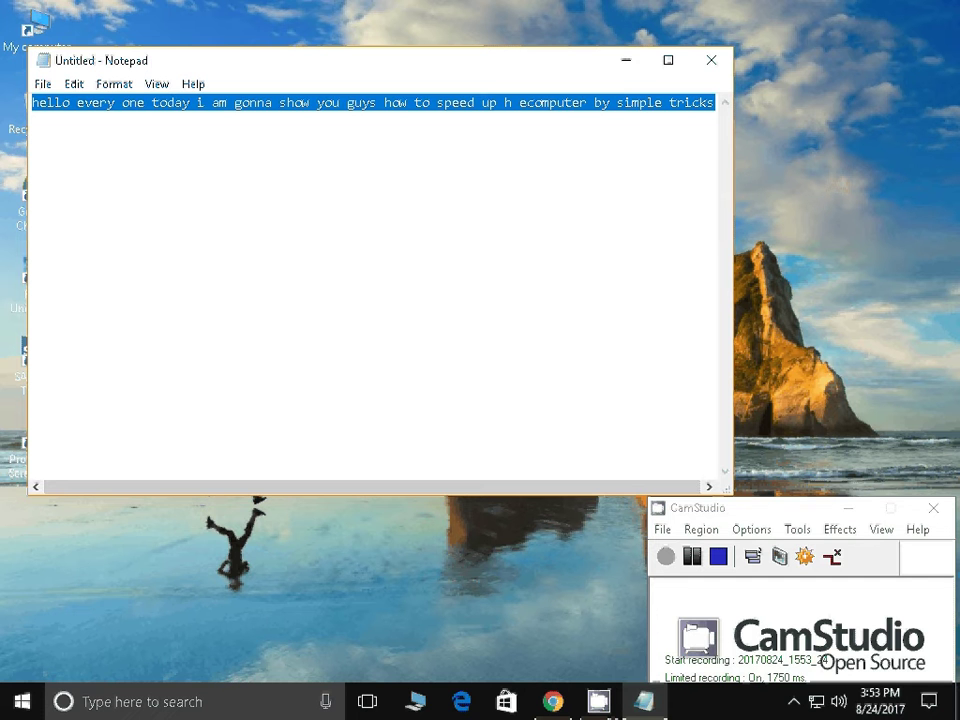
Replace the intro with '1. go to run command by holding windows log key on the key board and press r'
{"action": "key", "text": "Return"}
{"action": "type", "text": "1"}
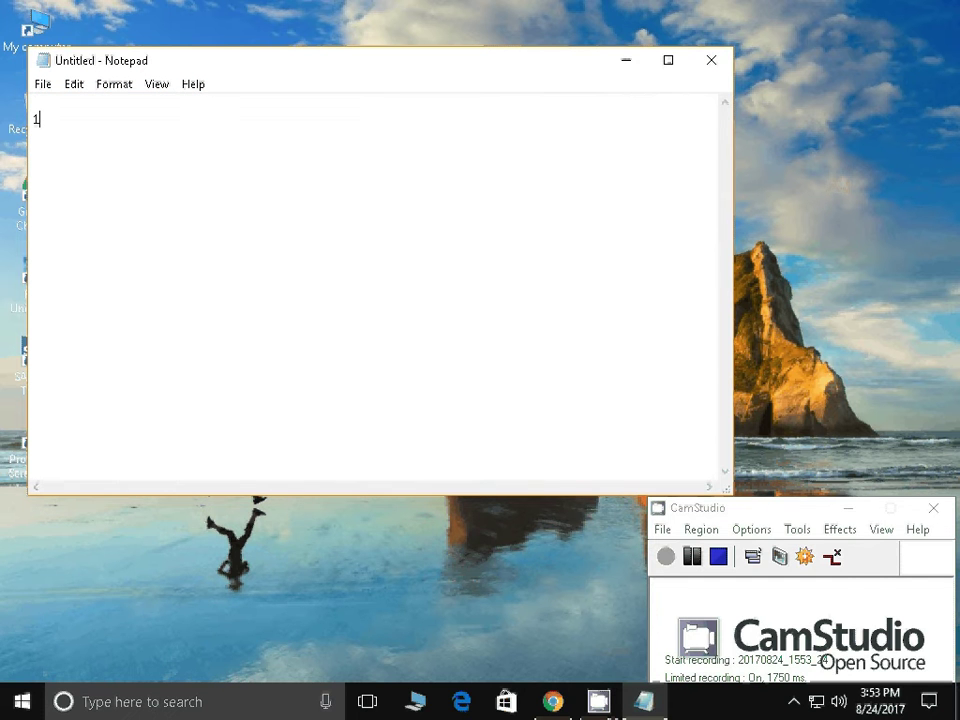
{"action": "type", "text": ". got"}
{"action": "key", "text": "BackSpace"}
{"action": "key", "text": "BackSpace"}
{"action": "type", "text": "to run command "}
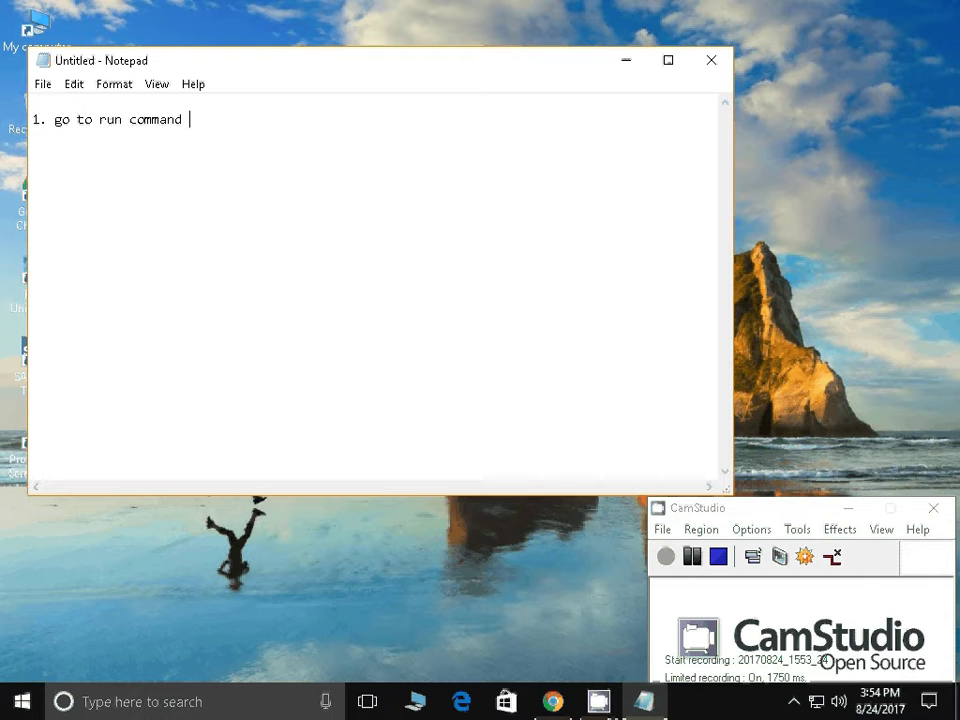
{"action": "type", "text": "bu"}
{"action": "key", "text": "BackSpace"}
{"action": "type", "text": "y holding windo"}
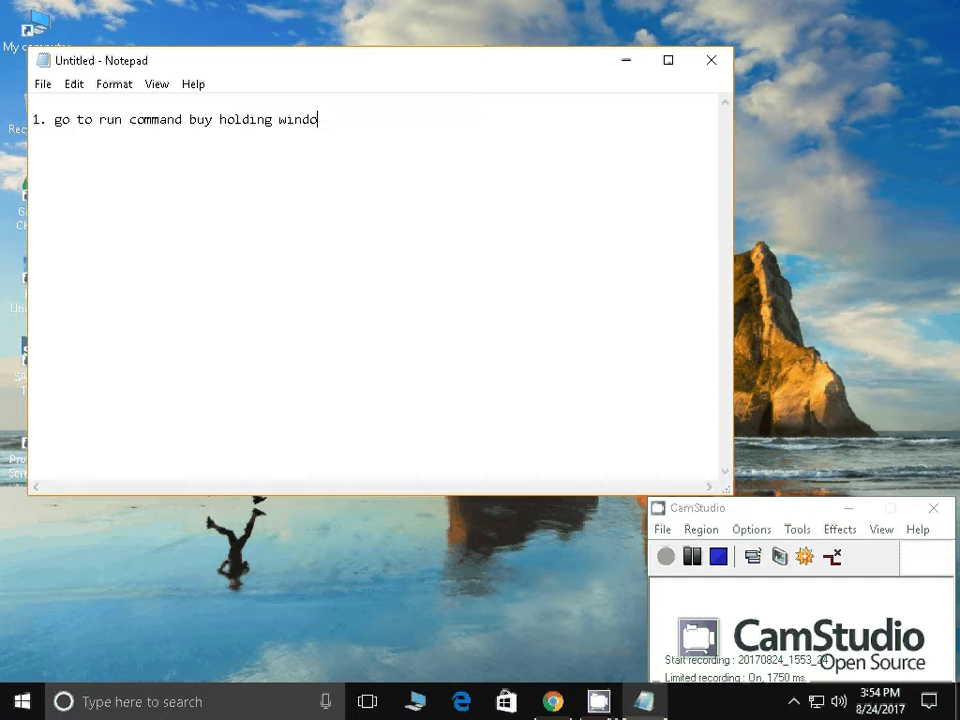
{"action": "type", "text": "ws log key on the k"}
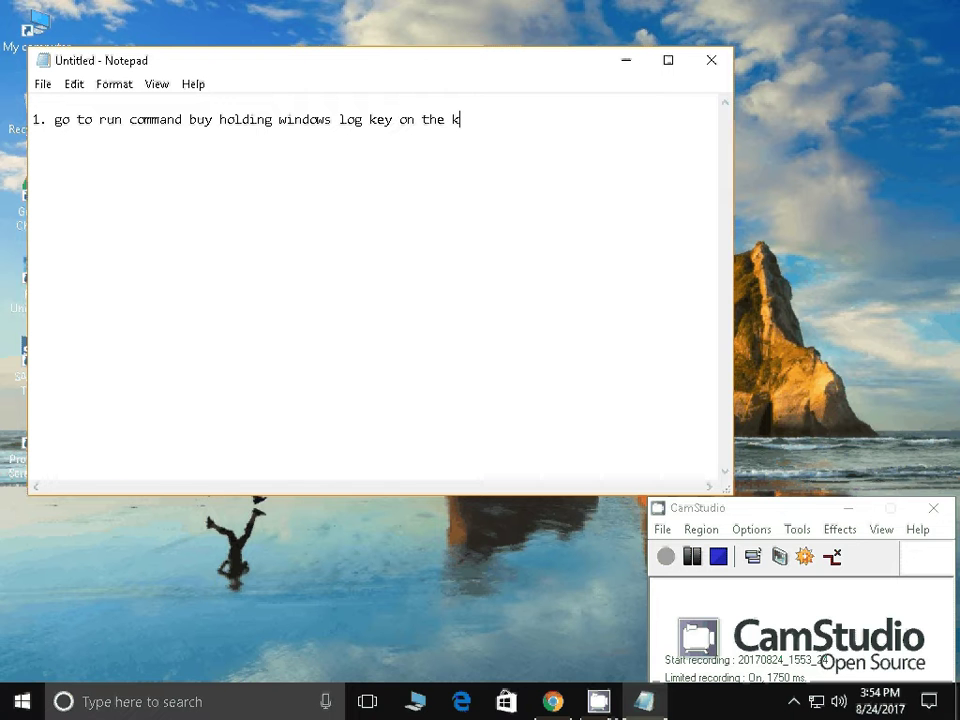
{"action": "type", "text": "ey board and press r"}
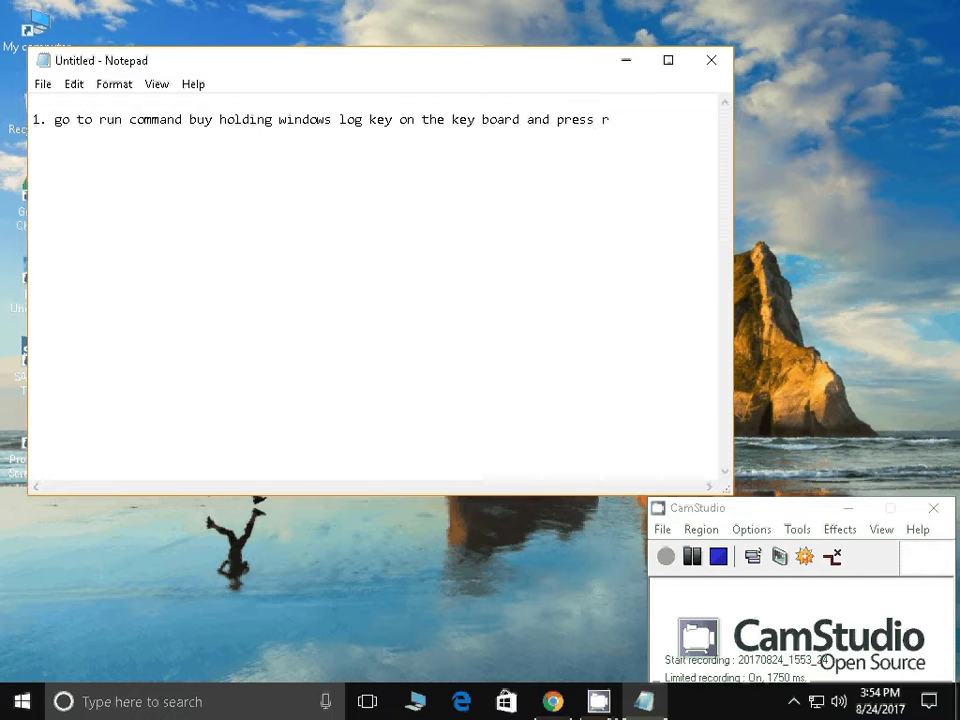
Clear the note and bring up the Run dialog with Win+R
{"action": "key", "text": "ctrl+a"}
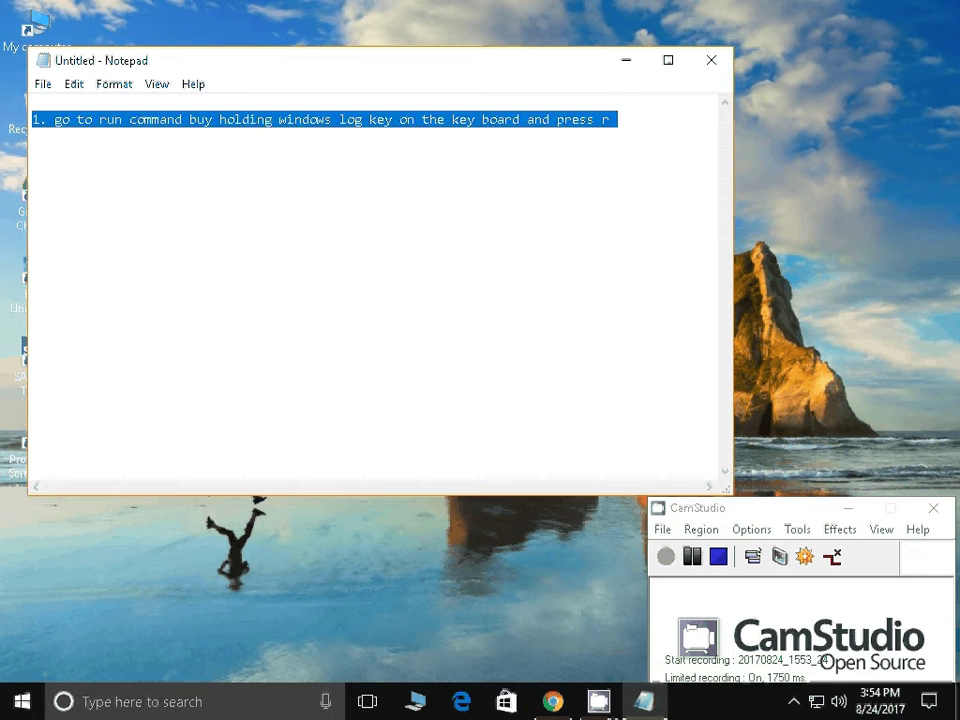
{"action": "key", "text": "Delete"}
{"action": "key", "text": "super+r"}
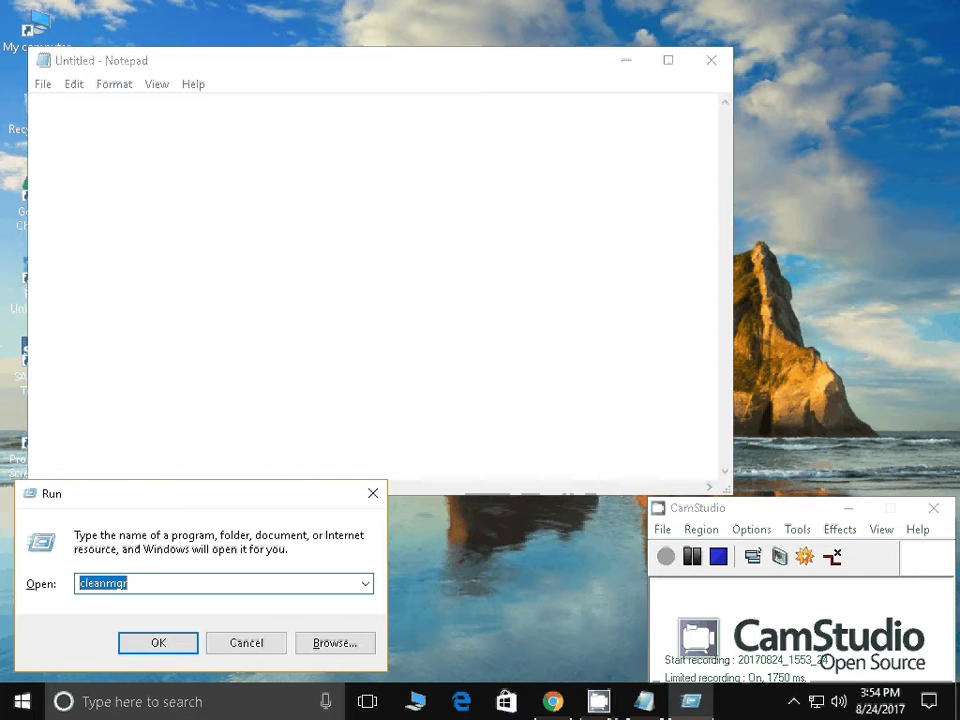
Write 'and type their as msconfig' in the Notepad note
{"action": "key", "text": "alt+Tab"}
{"action": "type", "text": "and "}
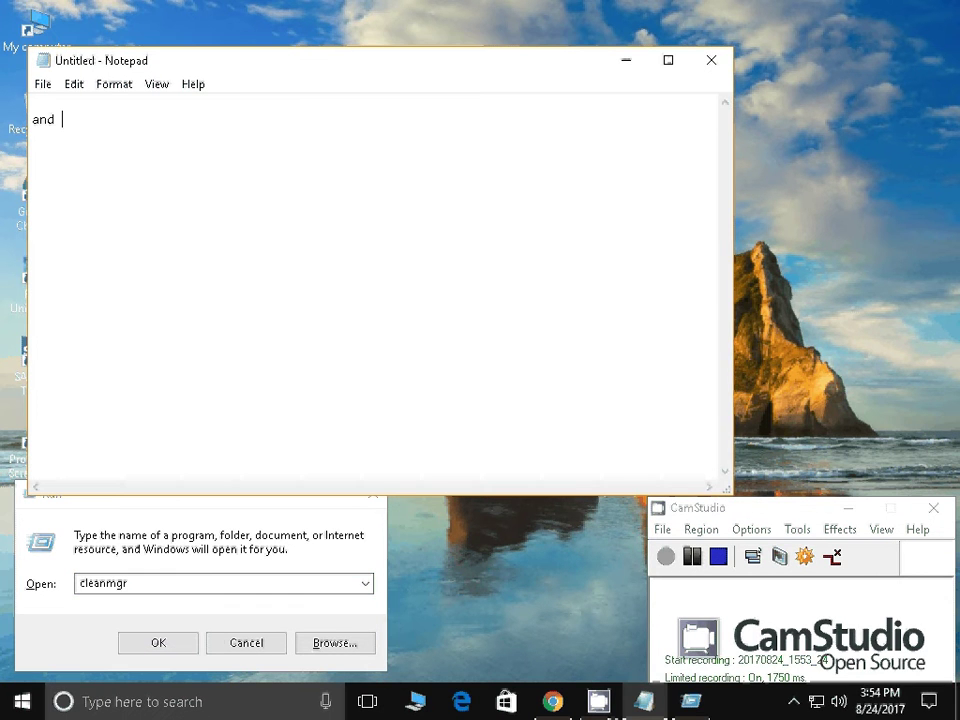
{"action": "type", "text": "type their as"}
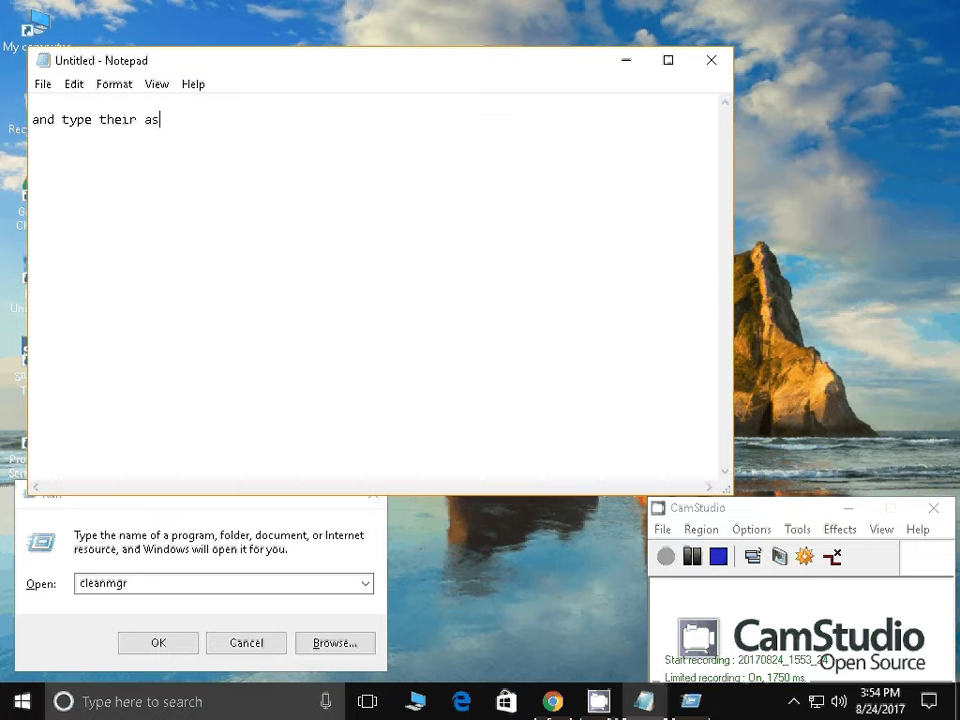
{"action": "left_click", "coordinate": [325, 164]}
{"action": "type", "text": "msconfig"}
Launch msconfig from the Run dialog
{"action": "left_click", "coordinate": [63, 578]}
{"action": "type", "text": "msc"}
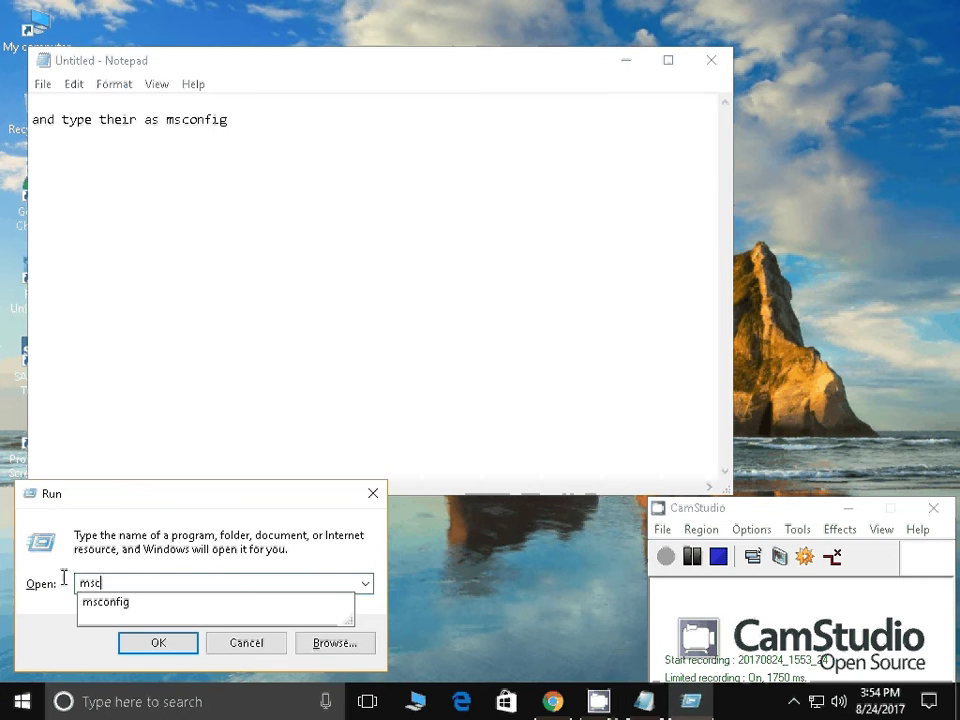
{"action": "type", "text": "onfig"}
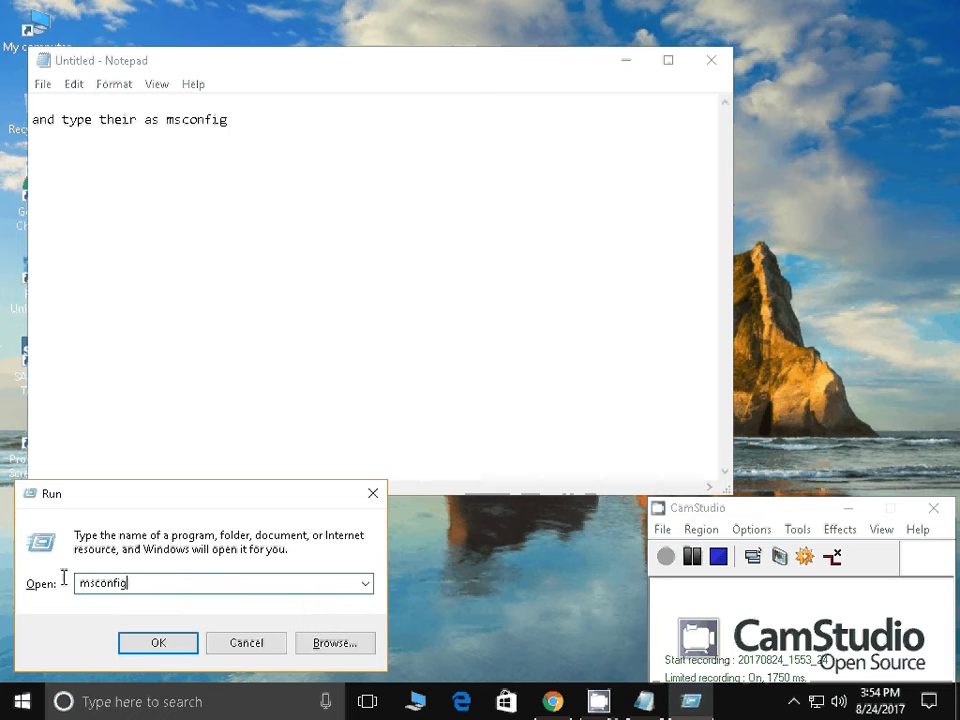
{"action": "left_click", "coordinate": [166, 647]}
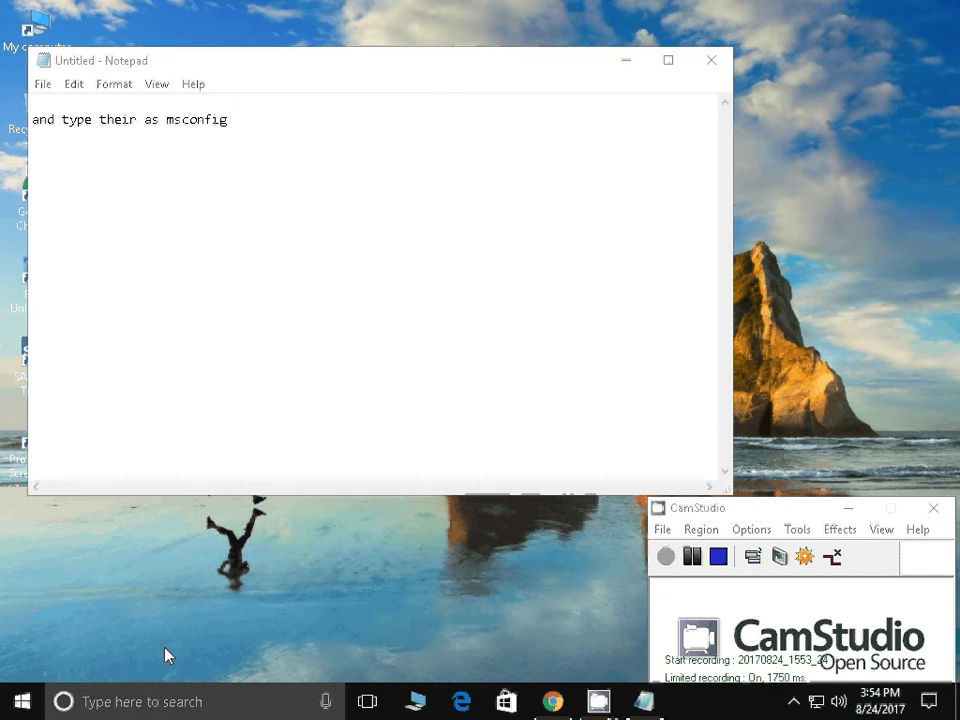
{"action": "left_click", "coordinate": [267, 119]}
Add 'then click on ok.' to the note and move System Configuration to the right
{"action": "type", "text": "then click o"}
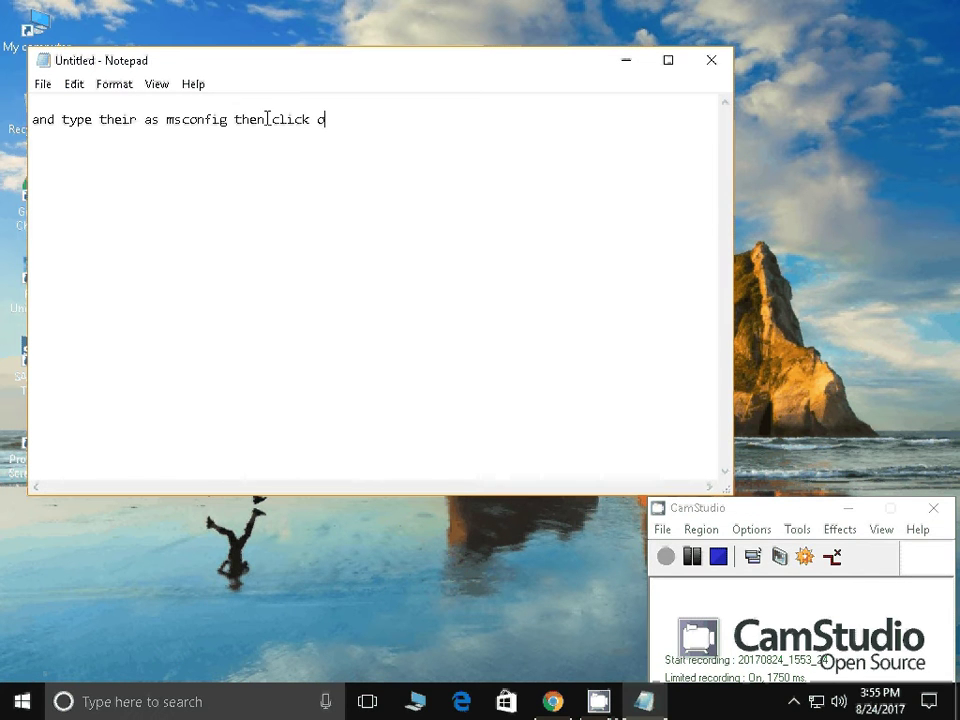
{"action": "type", "text": "n ok."}
{"action": "left_click", "coordinate": [697, 557]}
{"action": "left_click", "coordinate": [665, 562]}
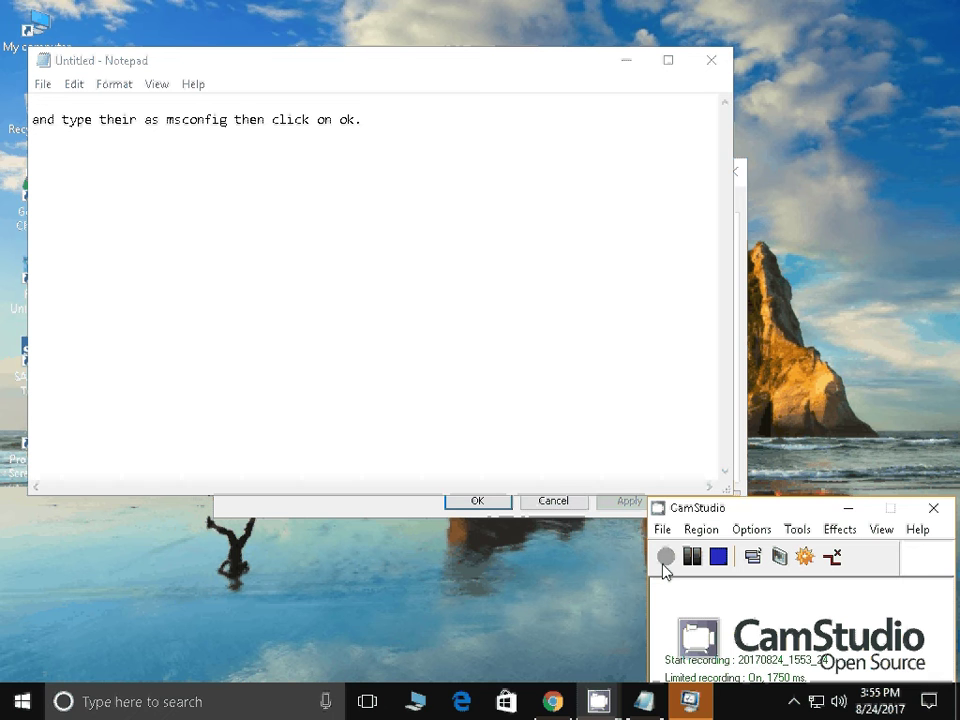
{"action": "left_click", "coordinate": [600, 507]}
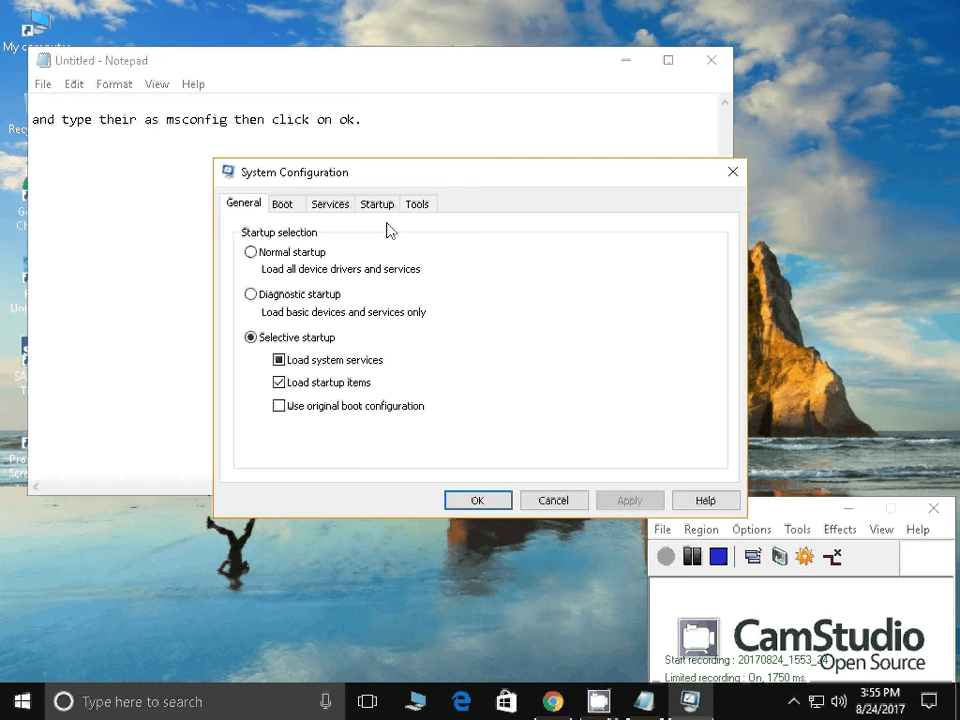
{"action": "left_click_drag", "start_coordinate": [388, 172], "coordinate": [542, 148]}
{"action": "left_click", "coordinate": [484, 96]}
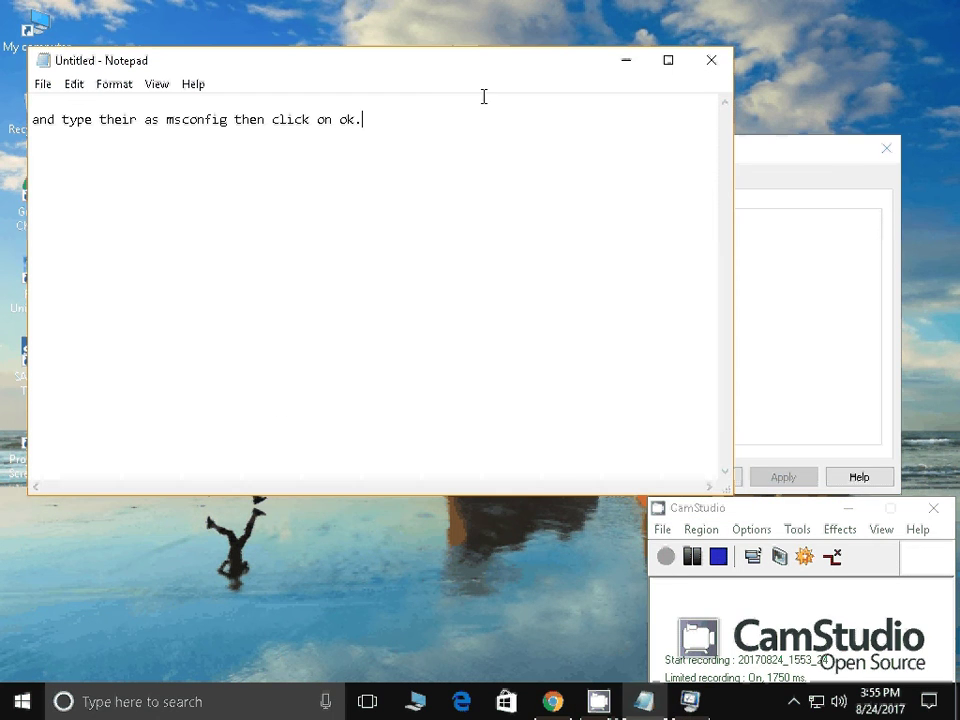
Add a new note line reading 'you will get this page'
{"action": "key", "text": "Return"}
{"action": "type", "text": "you will get thi"}
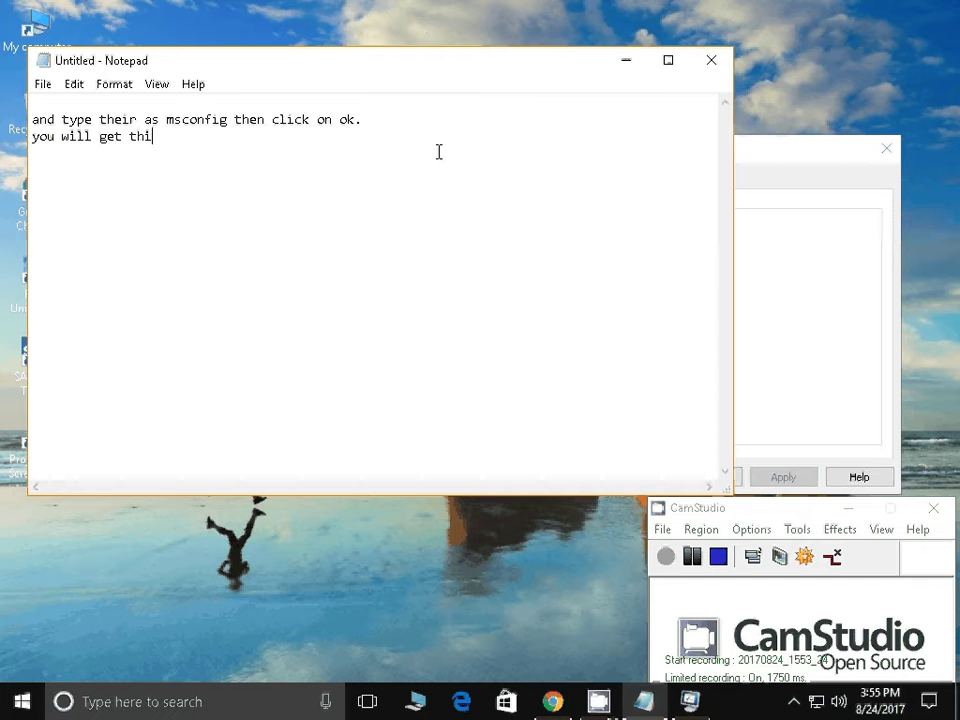
{"action": "type", "text": "s pag"}
{"action": "type", "text": "e"}
{"action": "key", "text": "alt+Tab"}
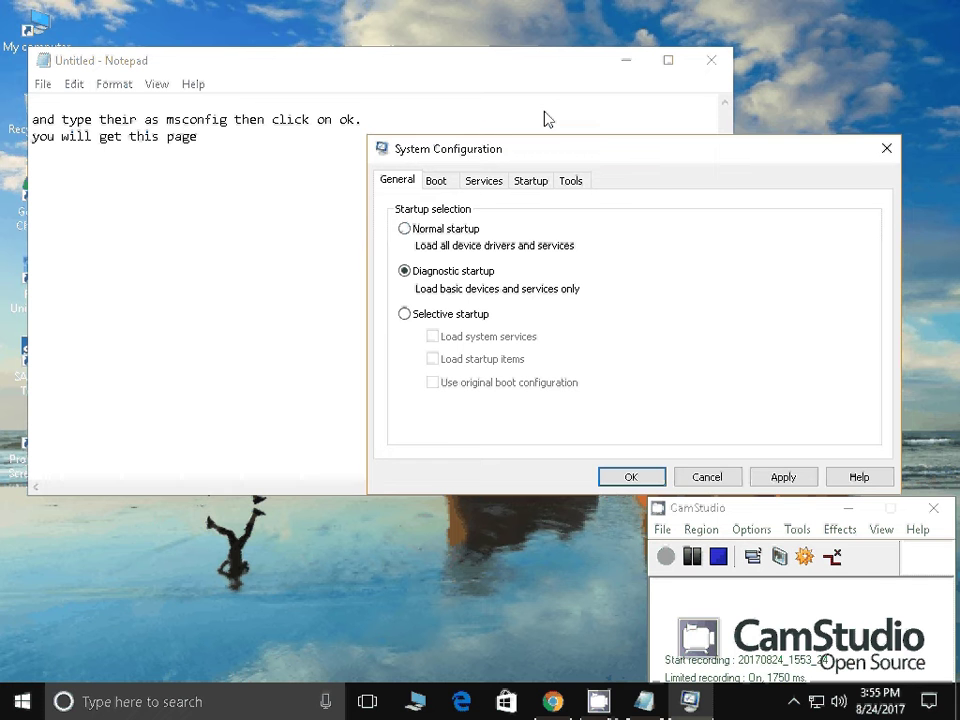
Try Selective startup, revert to Diagnostic startup, then go to the Boot tab
{"action": "left_click_drag", "start_coordinate": [552, 133], "coordinate": [379, 89]}
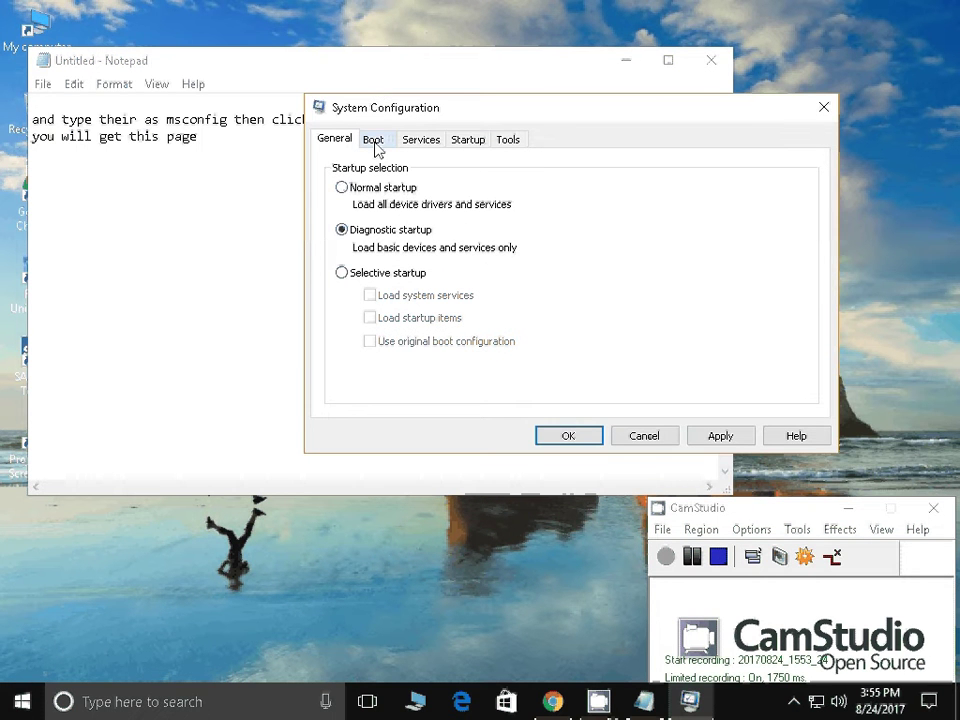
{"action": "left_click", "coordinate": [369, 278]}
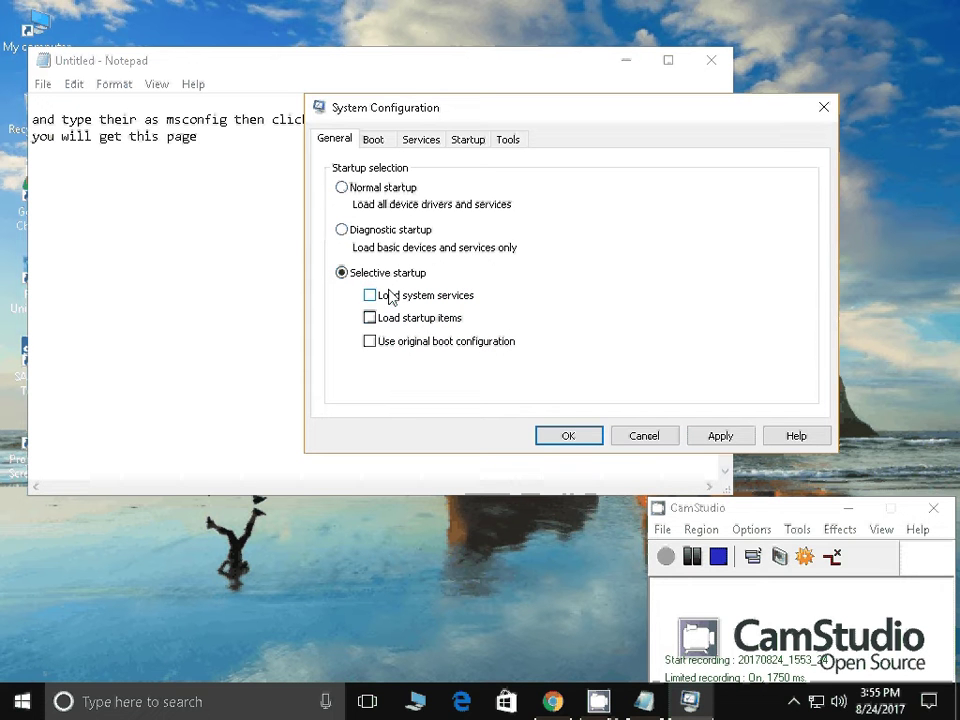
{"action": "left_click", "coordinate": [419, 232]}
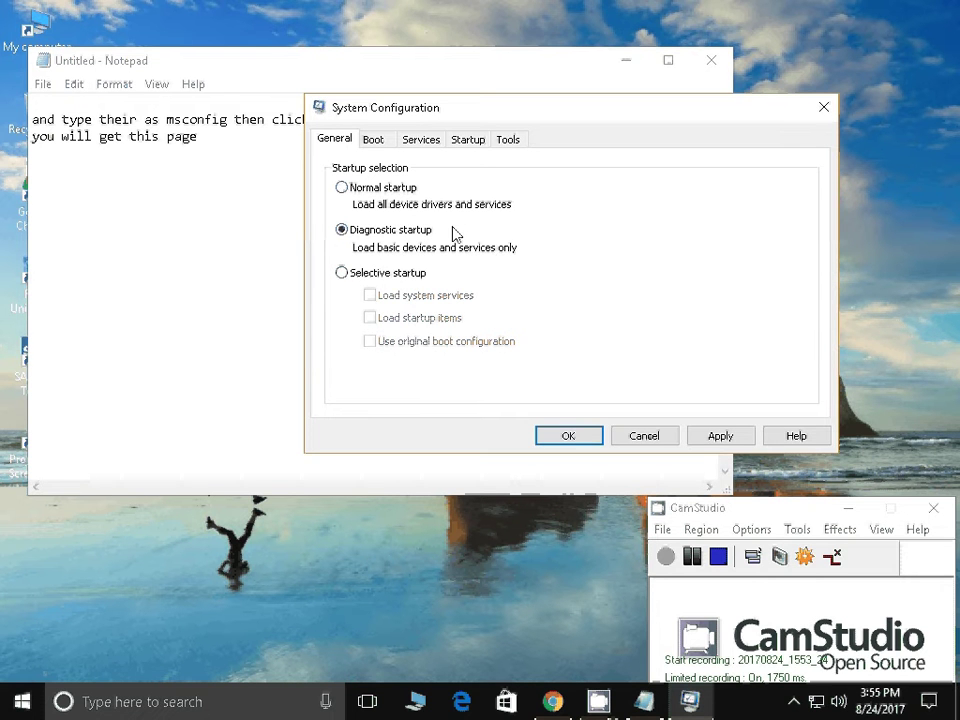
{"action": "left_click", "coordinate": [376, 145]}
Open Boot Advanced Options (1 processor, 1280 maximum memory) and narrow Notepad to show it
{"action": "left_click", "coordinate": [384, 276]}
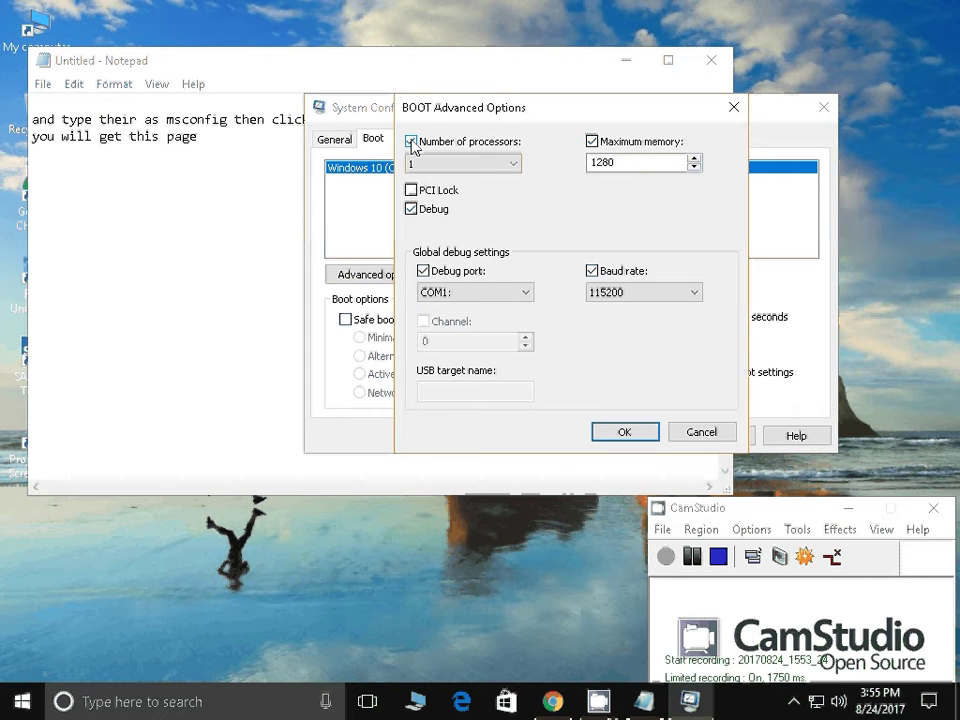
{"action": "left_click", "coordinate": [215, 216]}
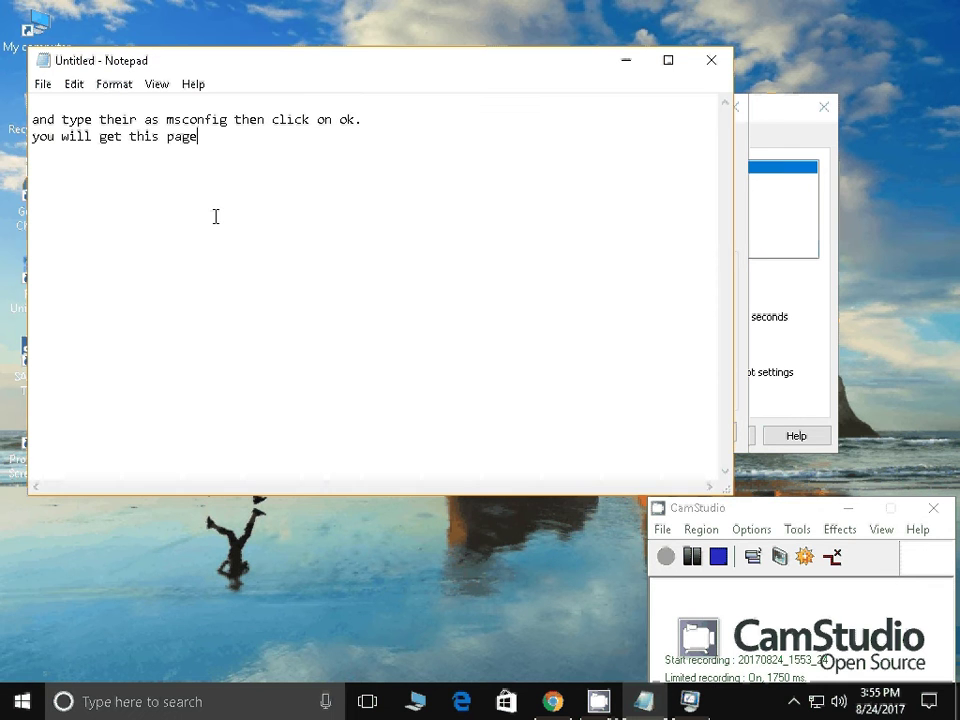
{"action": "left_click", "coordinate": [830, 140]}
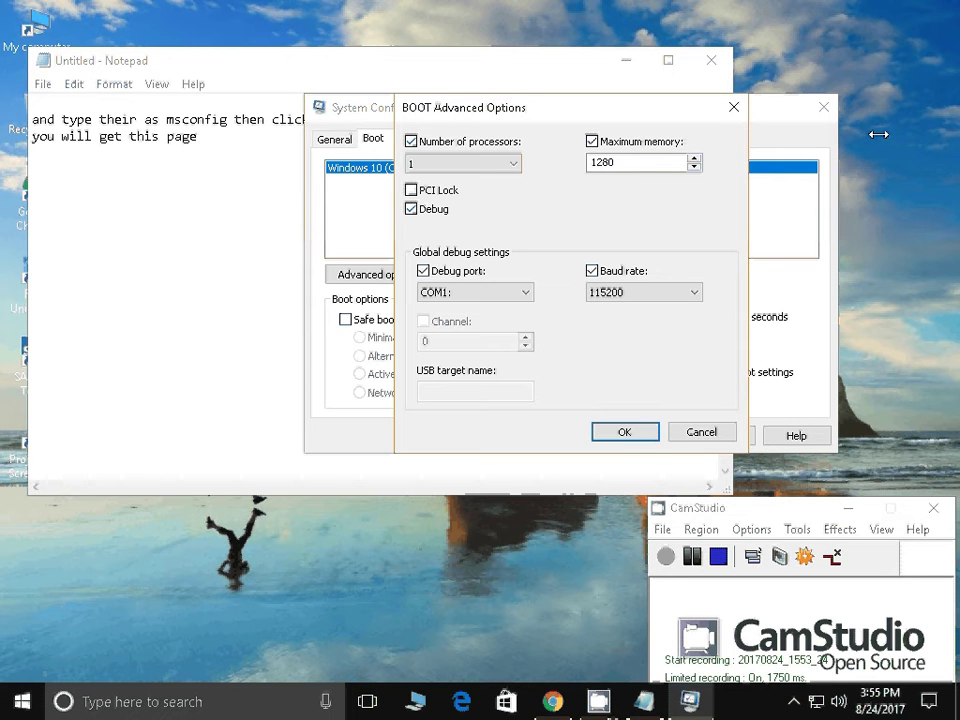
{"action": "left_click", "coordinate": [240, 75]}
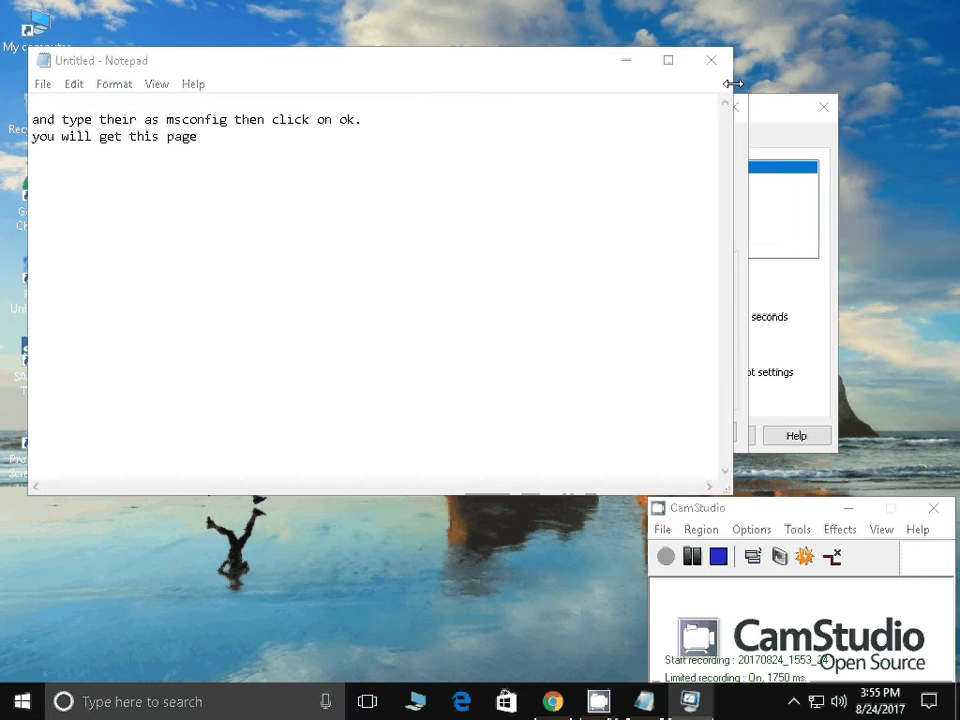
{"action": "left_click_drag", "start_coordinate": [733, 83], "coordinate": [481, 117]}
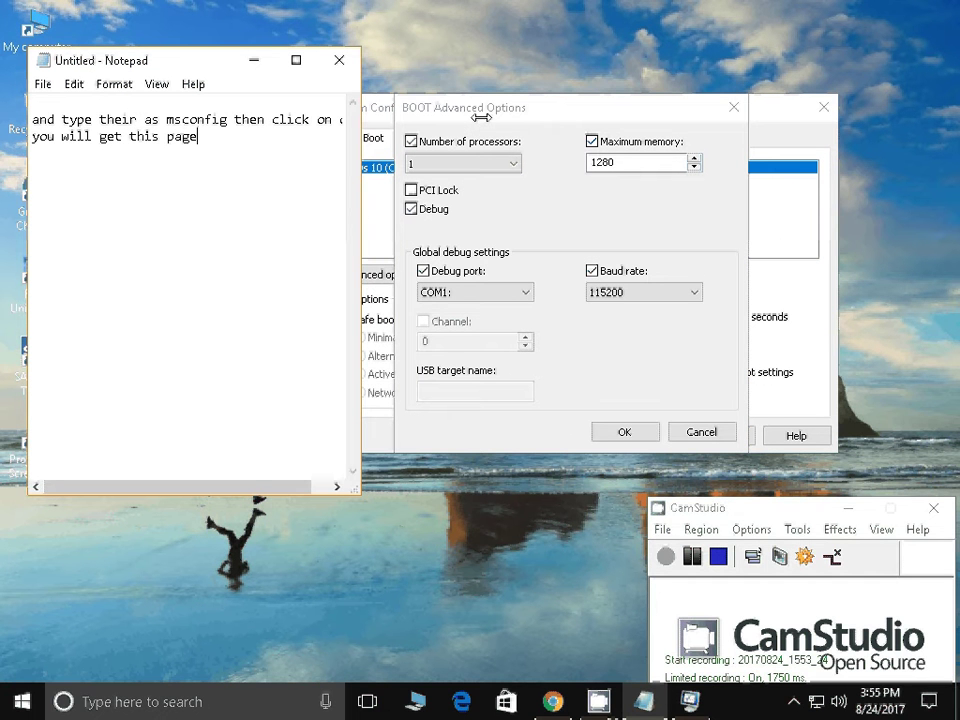
Replace the note with the tip to select 1 processor, or the maximum if you have 2 or 3
{"action": "key", "text": "ctrl+a"}
{"action": "type", "text": "h"}
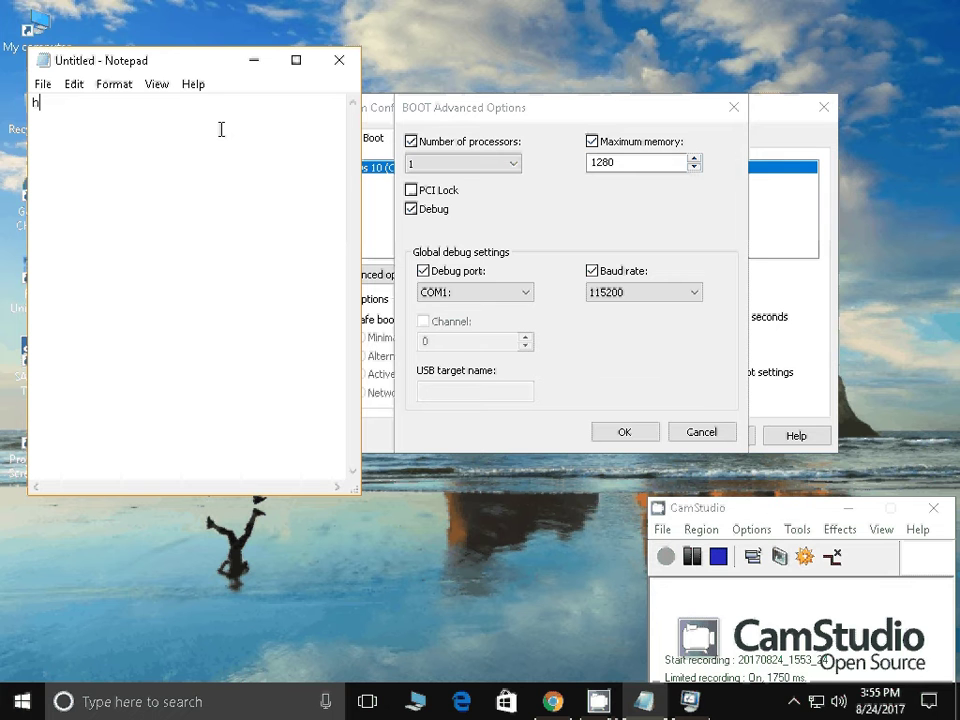
{"action": "type", "text": "ere select maximum n"}
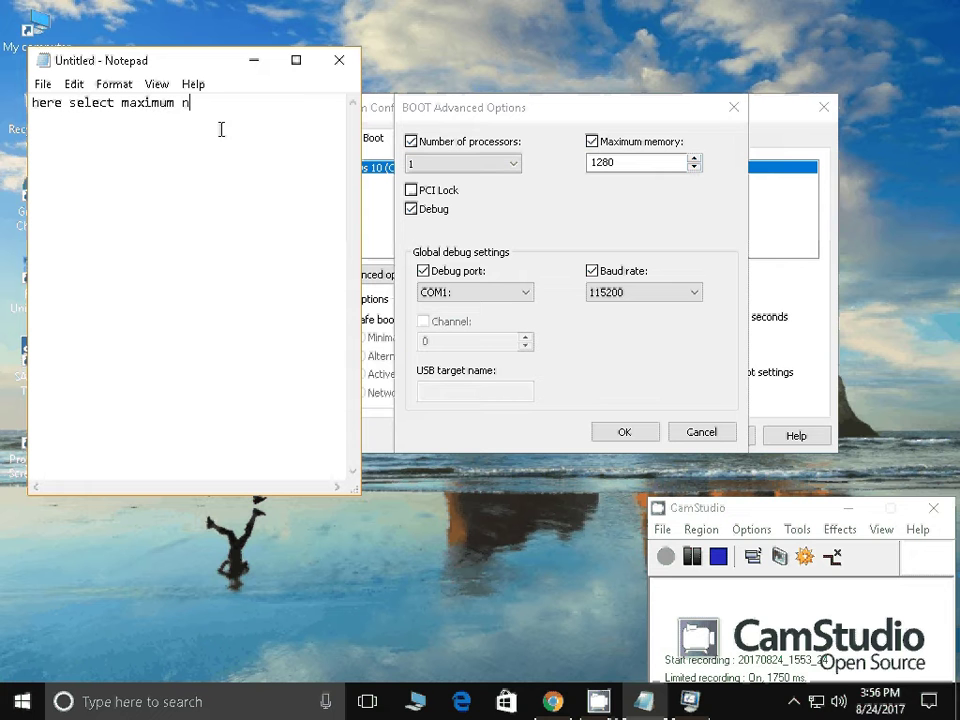
{"action": "type", "text": "o. of processer as i have on"}
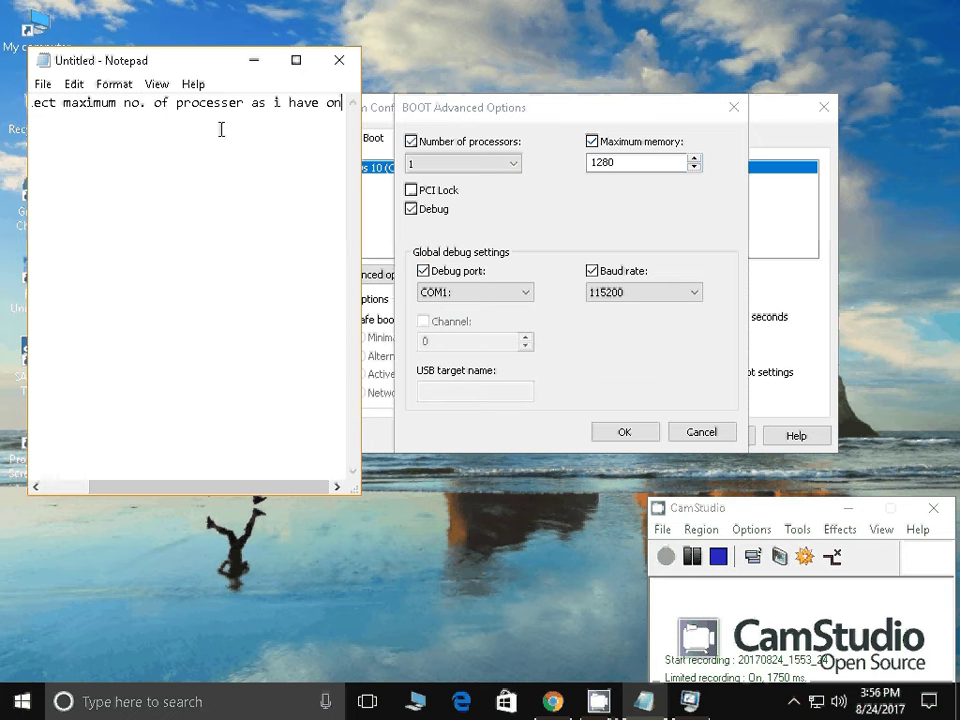
{"action": "type", "text": "ly 1"}
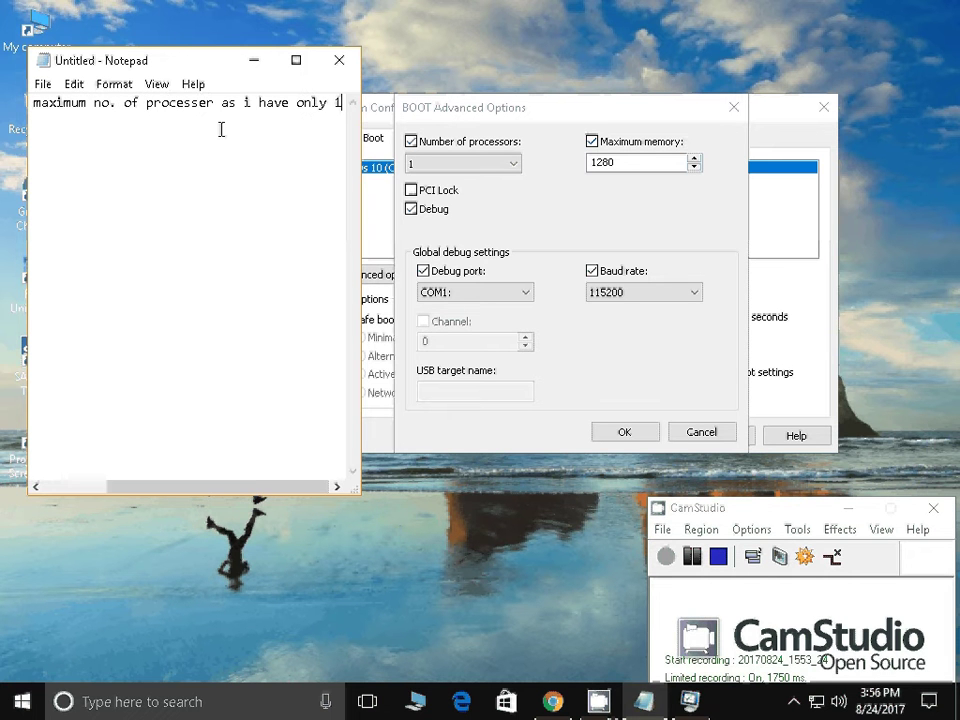
{"action": "type", "text": " i"}
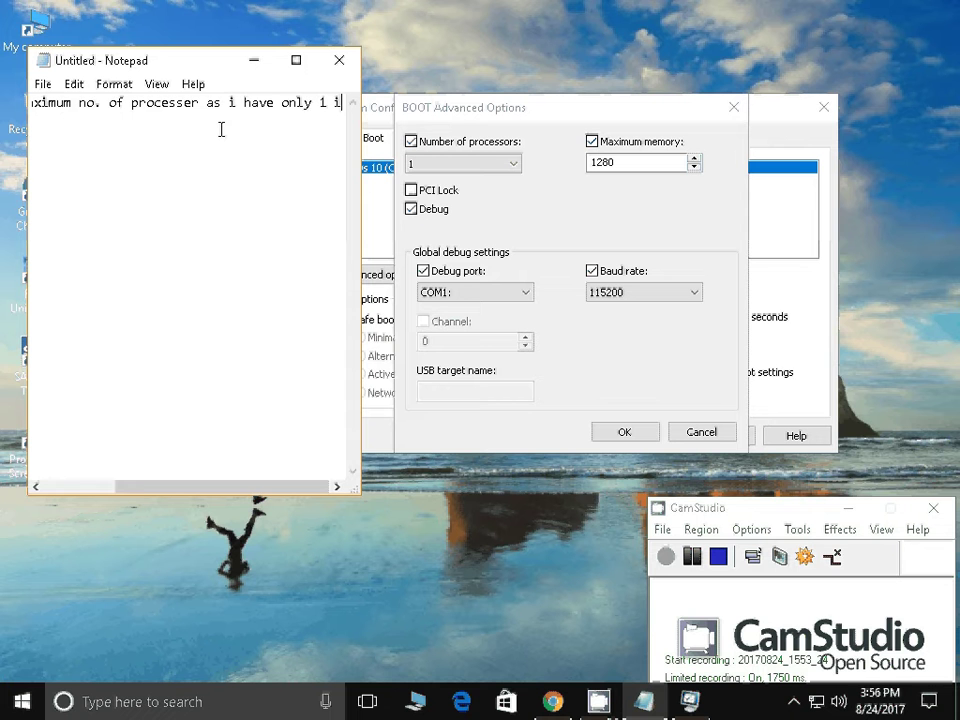
{"action": "type", "text": " will select 1"}
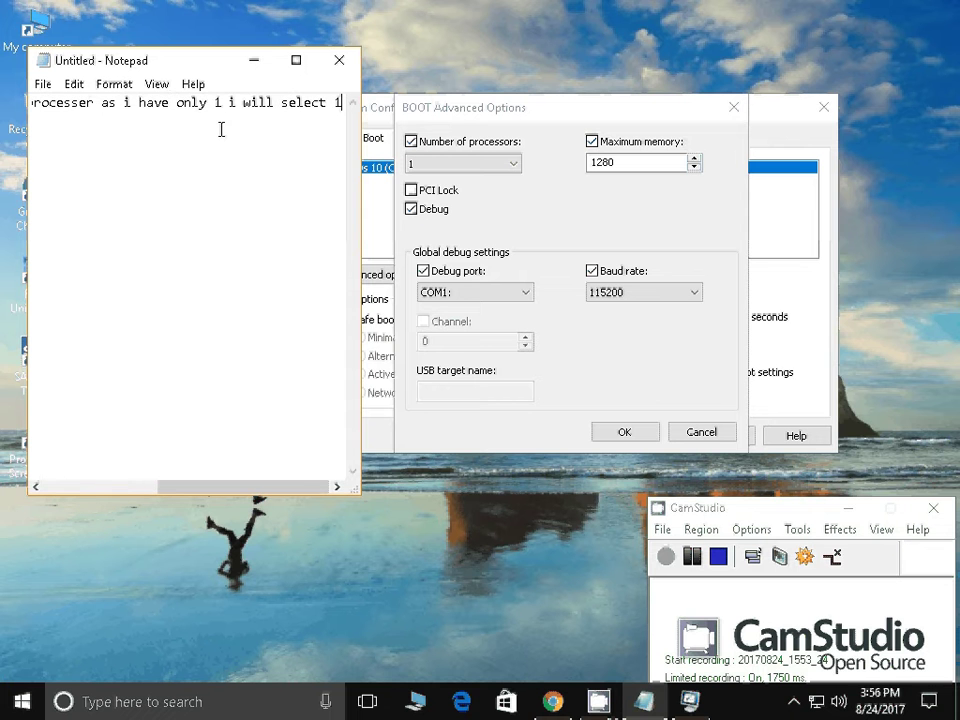
{"action": "key", "text": "Return"}
{"action": "type", "text": "i"}
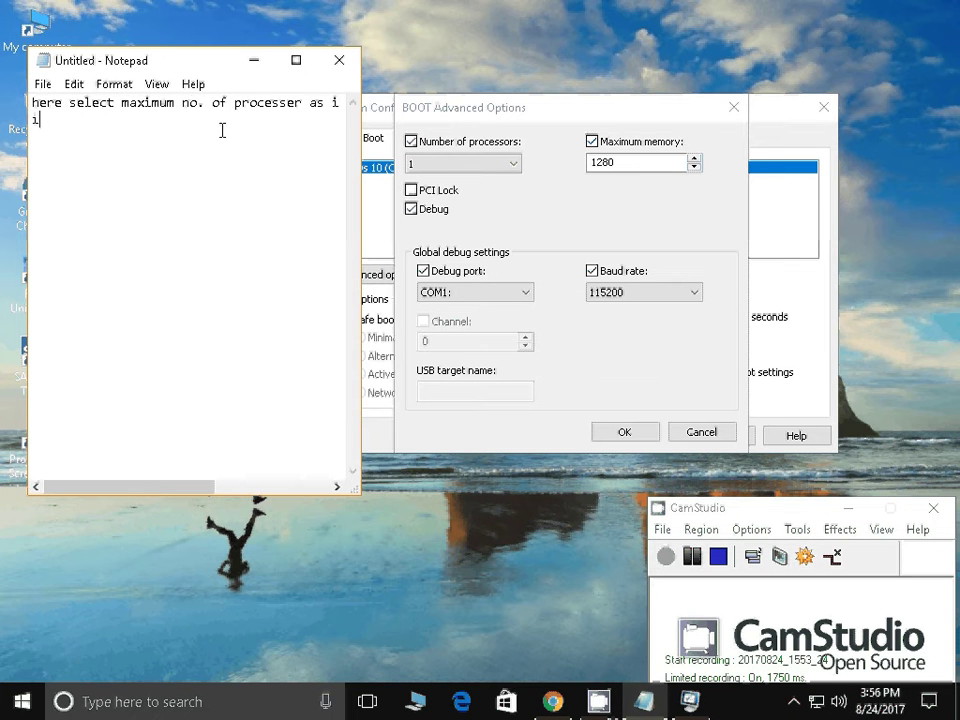
{"action": "type", "text": "f you have 2 or "}
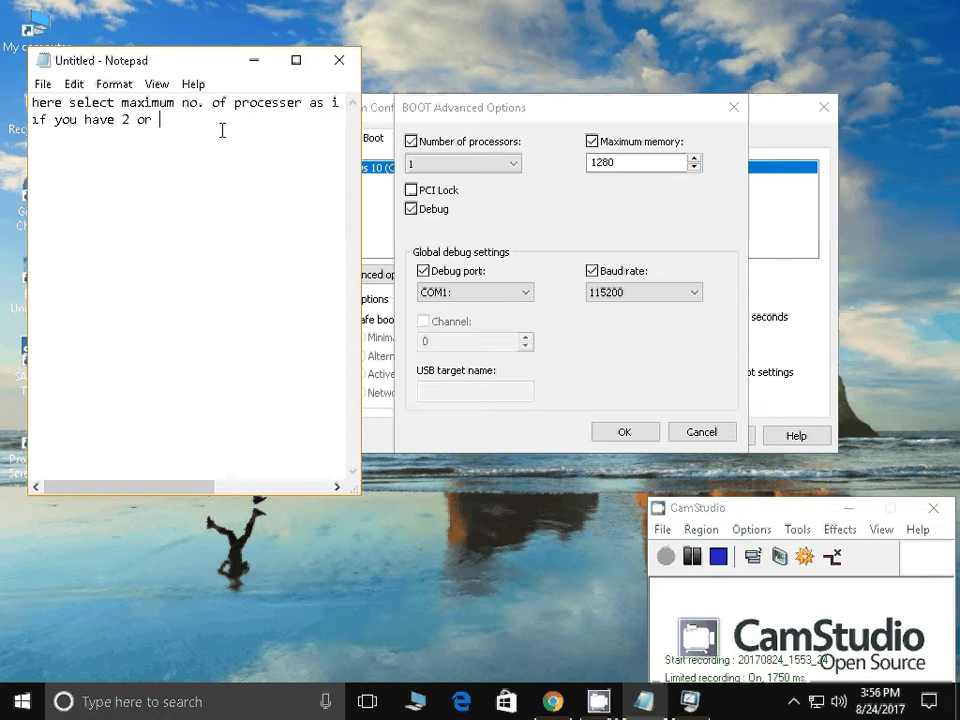
{"action": "type", "text": "3 select maximum number"}
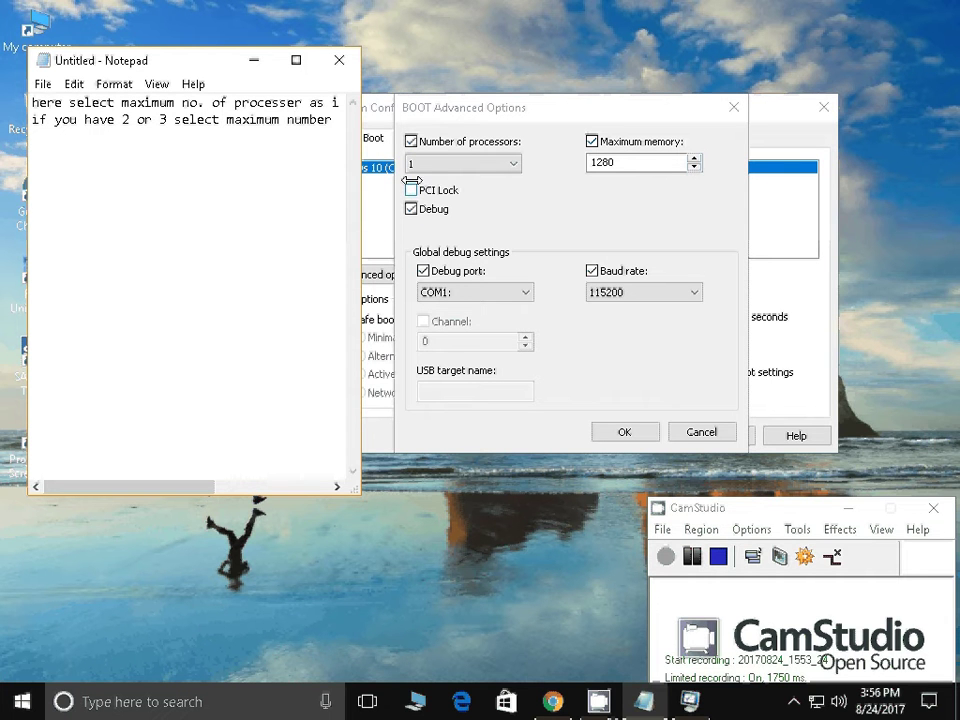
{"action": "left_click", "coordinate": [440, 164]}
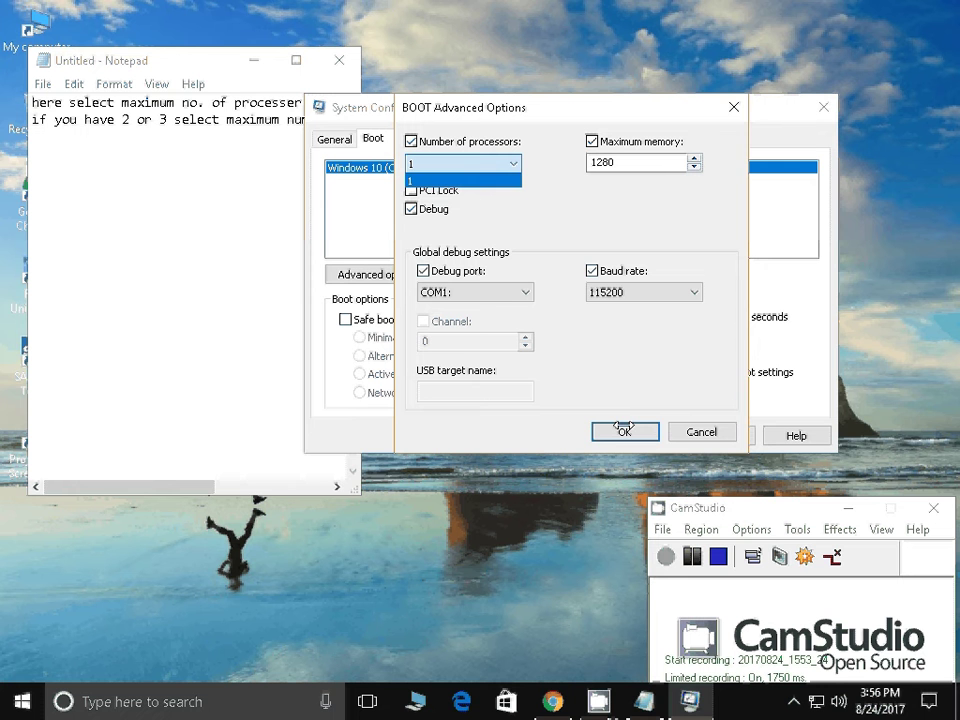
{"action": "left_click", "coordinate": [691, 561]}
Replace the note with 'and also select maximum memory' and 'type max number in that'
{"action": "left_click", "coordinate": [666, 556]}
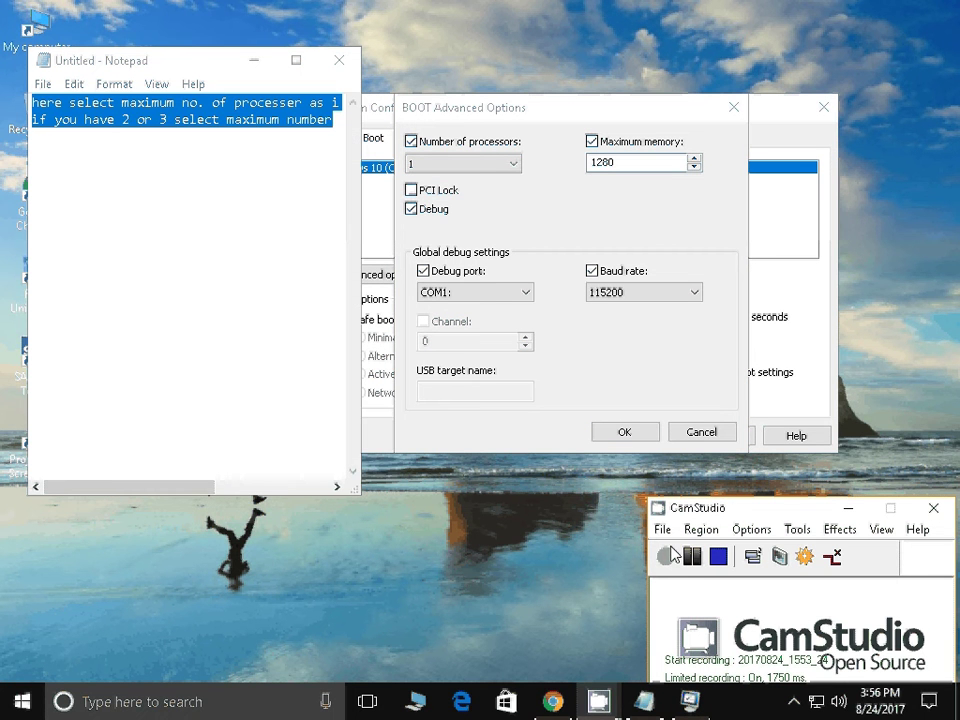
{"action": "left_click", "coordinate": [190, 212]}
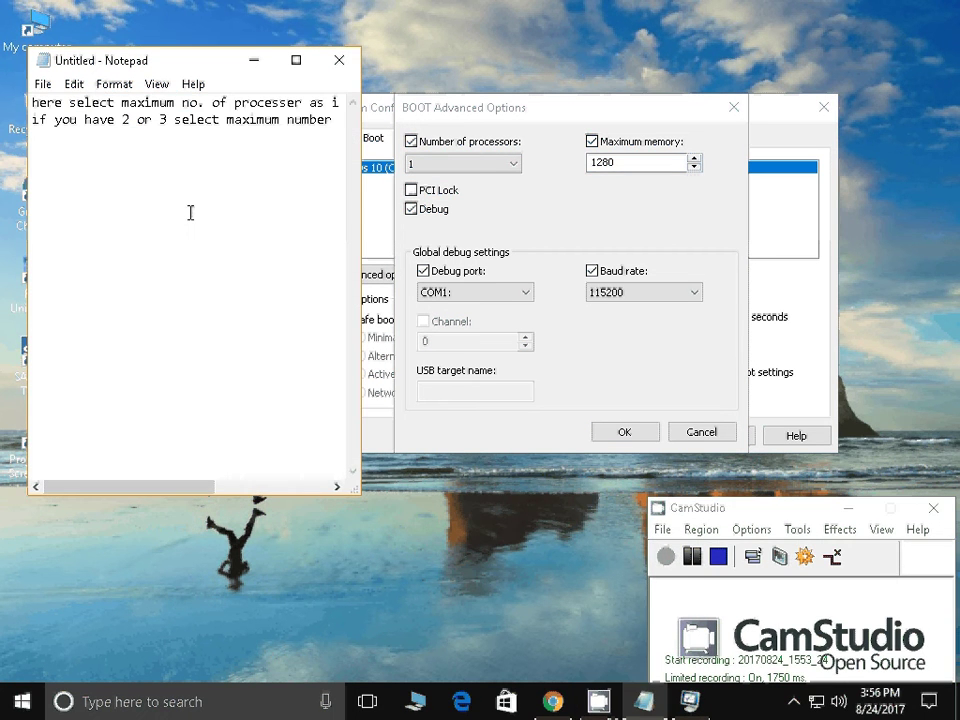
{"action": "key", "text": "ctrl+a"}
{"action": "key", "text": "Delete"}
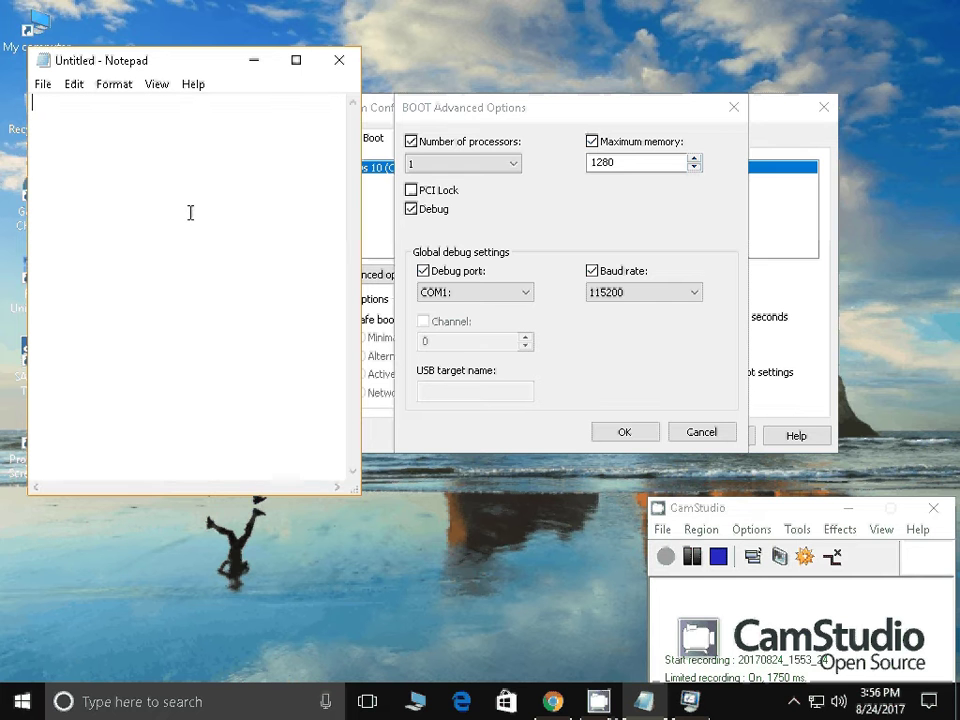
{"action": "type", "text": "and also select "}
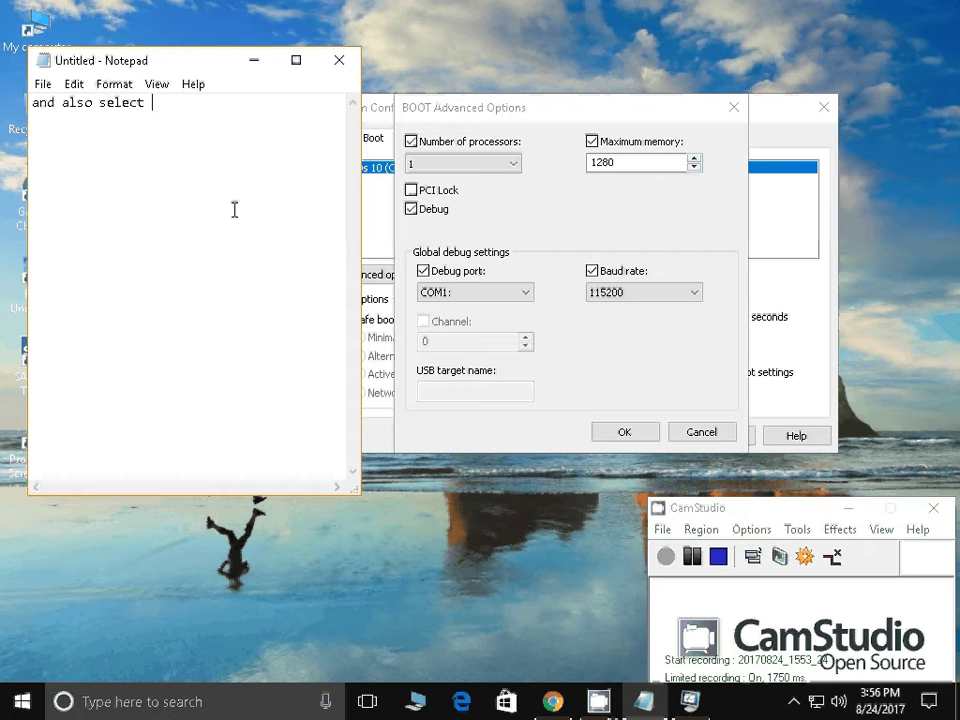
{"action": "type", "text": "maximum mwm"}
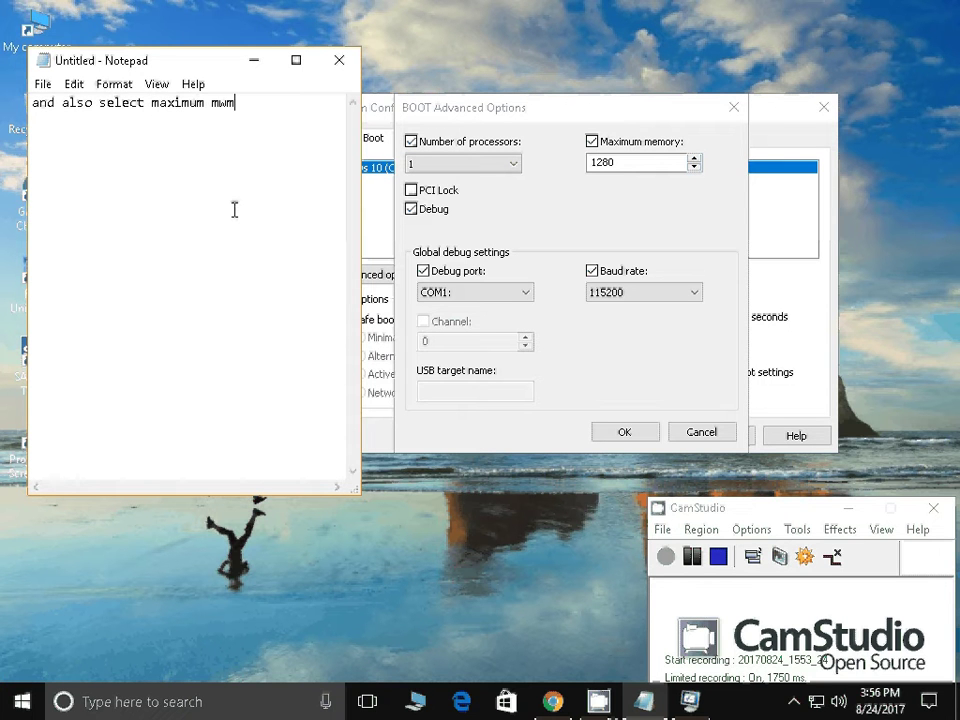
{"action": "key", "text": "BackSpace"}
{"action": "key", "text": "BackSpace"}
{"action": "type", "text": "emory"}
{"action": "key", "text": "Return"}
{"action": "key", "text": "Return"}
{"action": "type", "text": "type "}
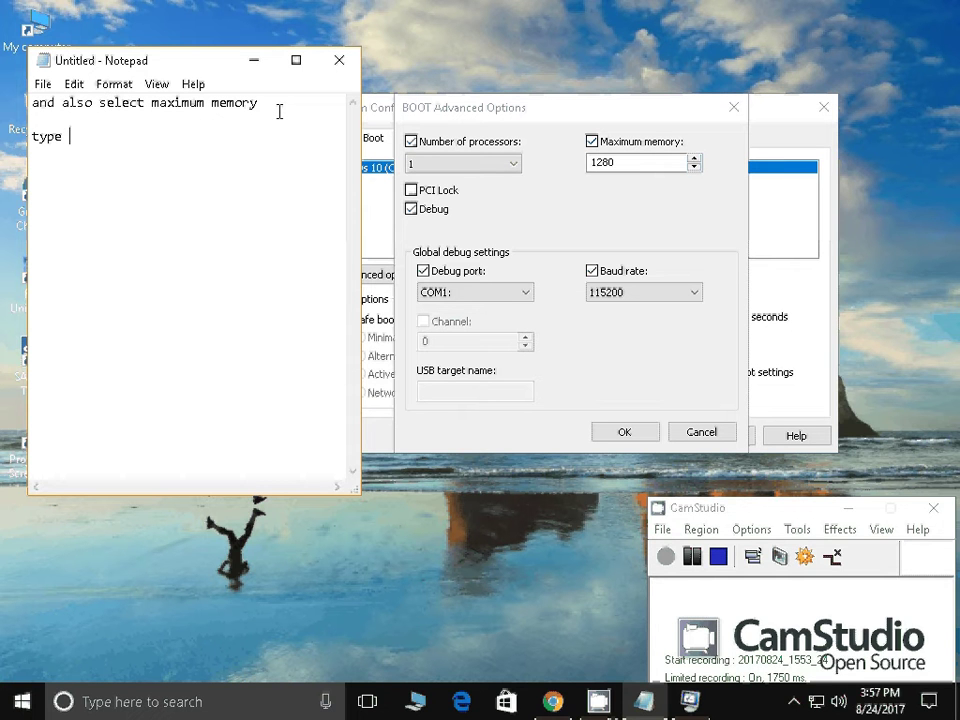
{"action": "type", "text": "max number in that"}
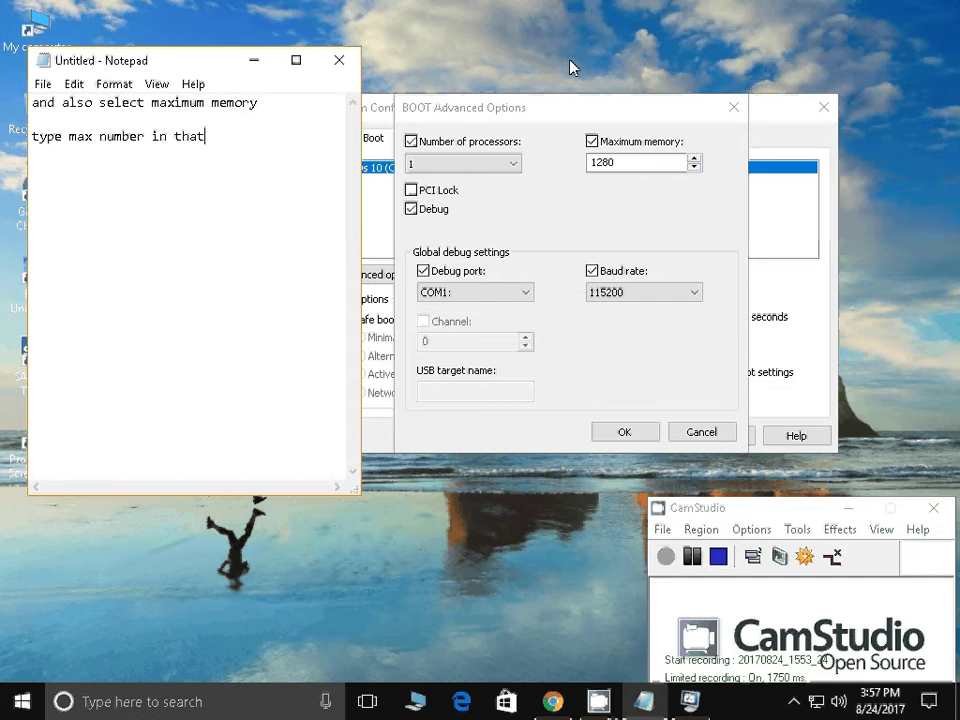
Note that 1.25 gb RAM means typing 1280, then replace the note with 'click on ok'
{"action": "left_click", "coordinate": [576, 170]}
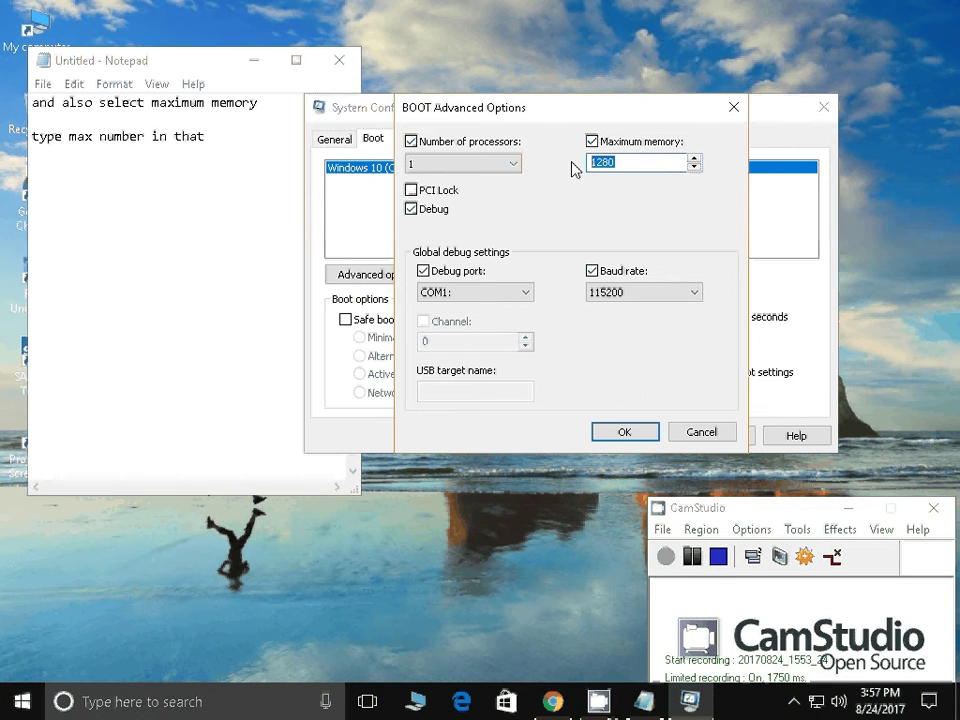
{"action": "left_click", "coordinate": [219, 149]}
{"action": "type", "text": "as"}
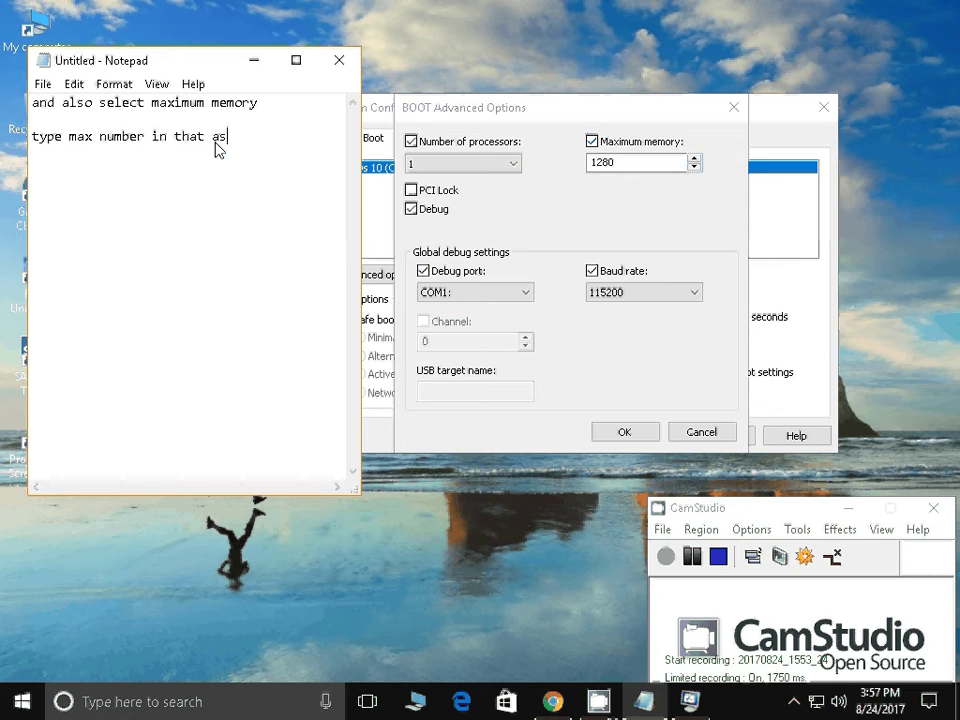
{"action": "type", "text": " i have"}
{"action": "type", "text": "1.5"}
{"action": "key", "text": "BackSpace"}
{"action": "type", "text": "25 gb "}
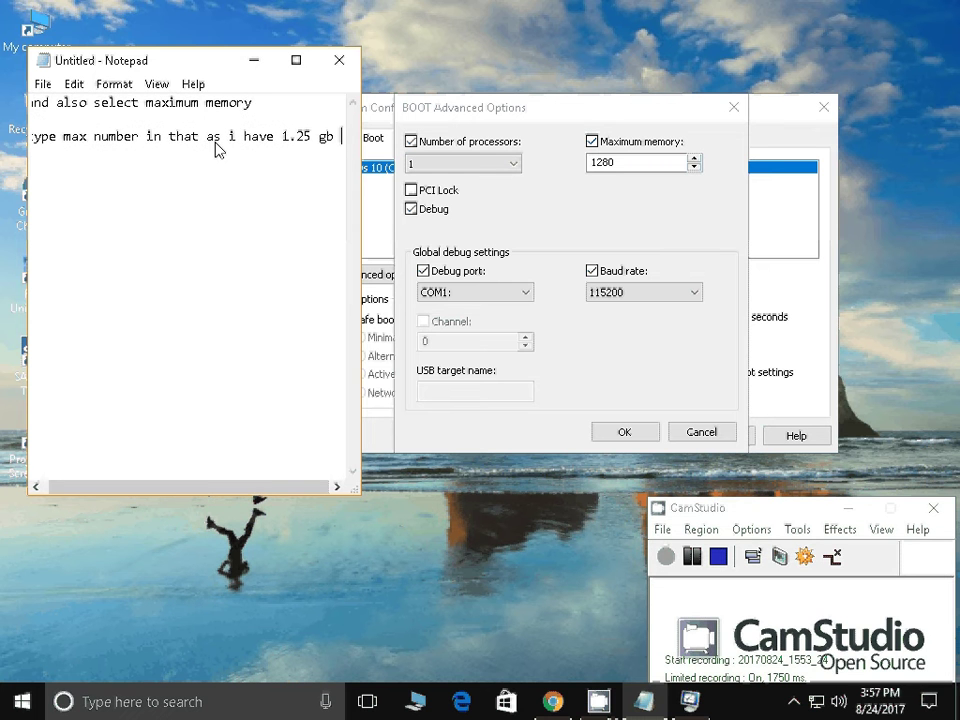
{"action": "type", "text": "ram i have "}
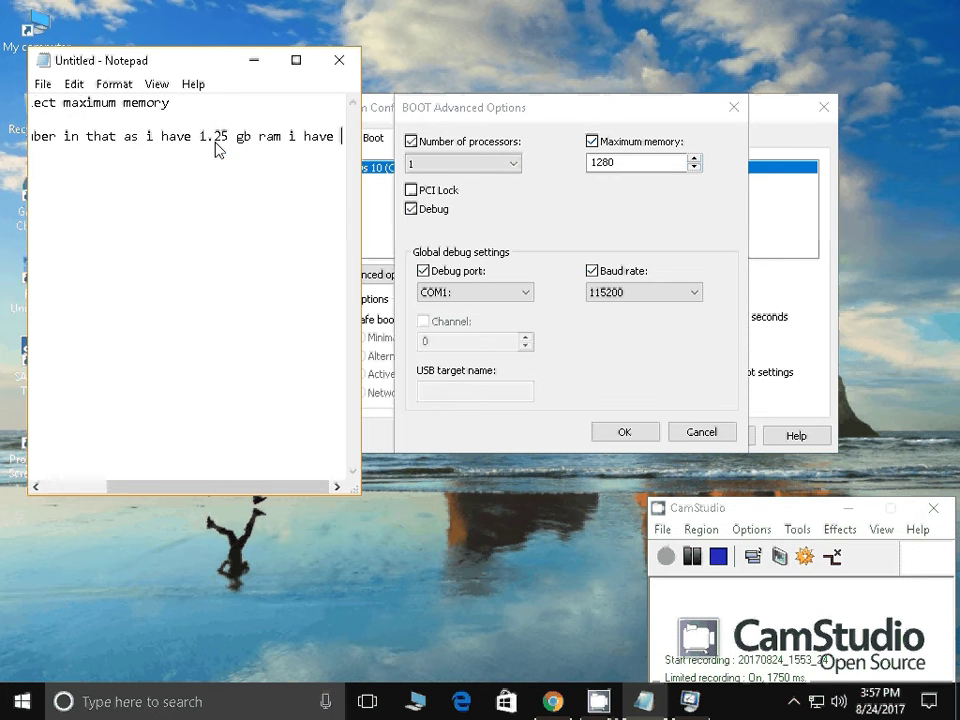
{"action": "type", "text": "typer"}
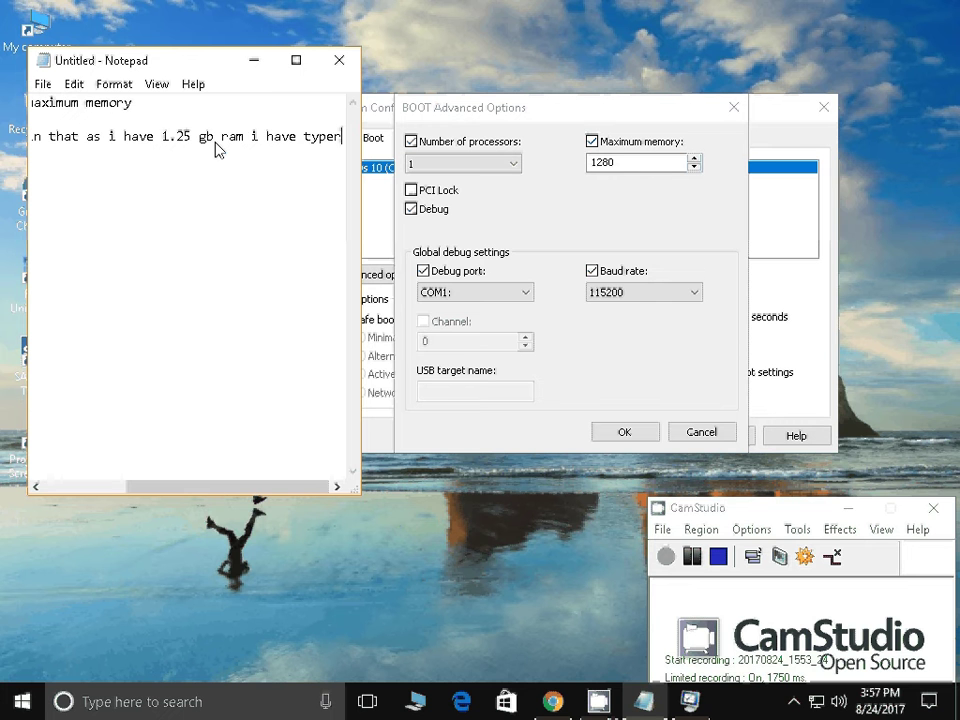
{"action": "key", "text": "BackSpace"}
{"action": "type", "text": "as "}
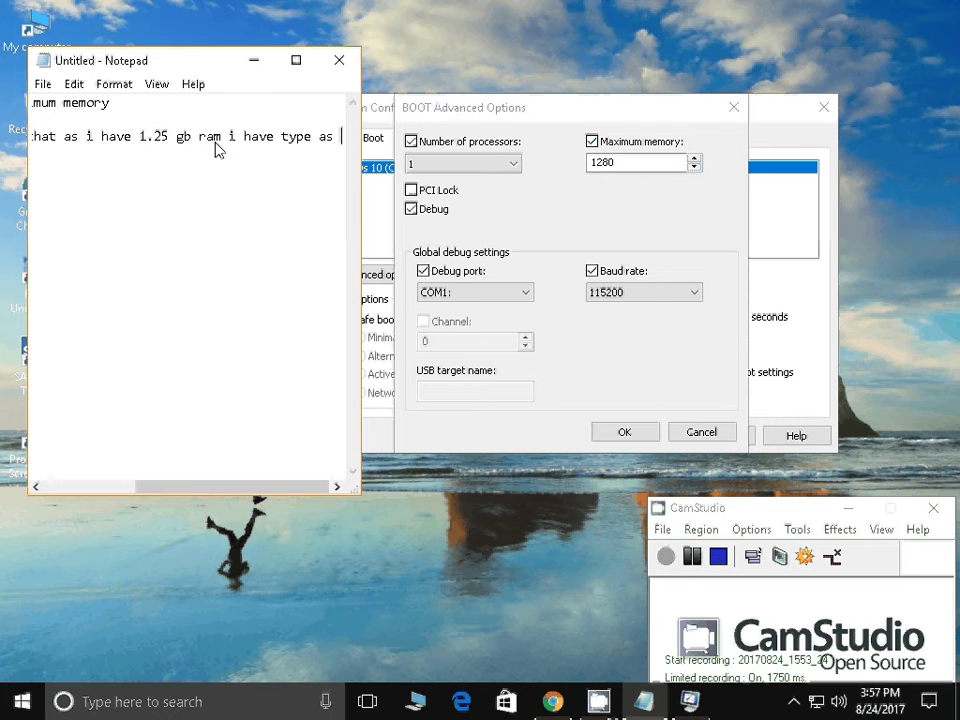
{"action": "type", "text": "1280"}
{"action": "key", "text": "ctrl+a"}
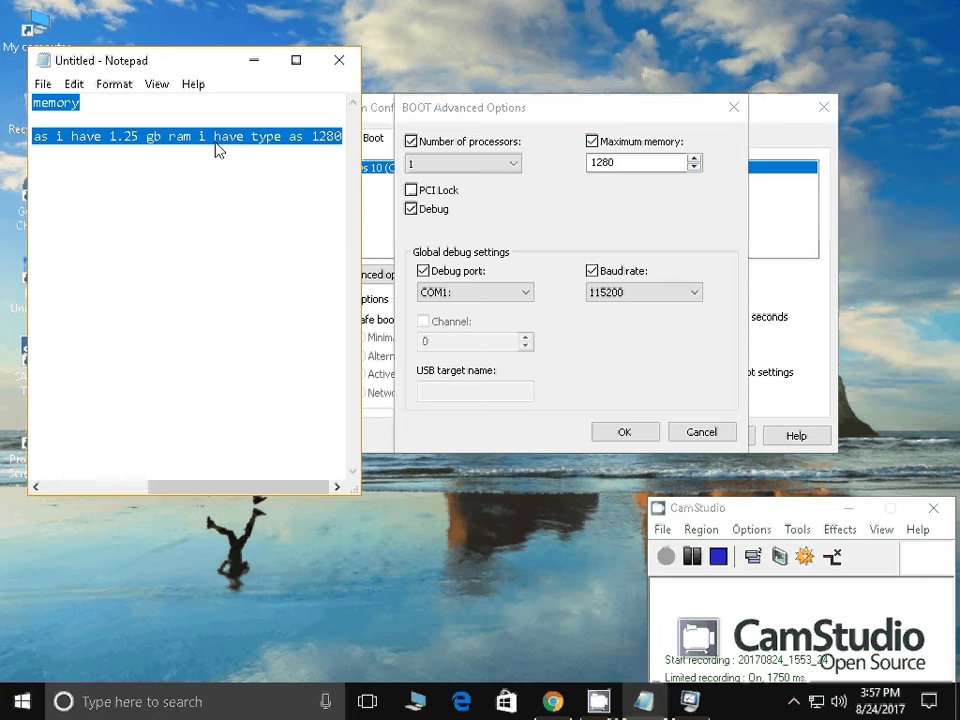
{"action": "type", "text": "c"}
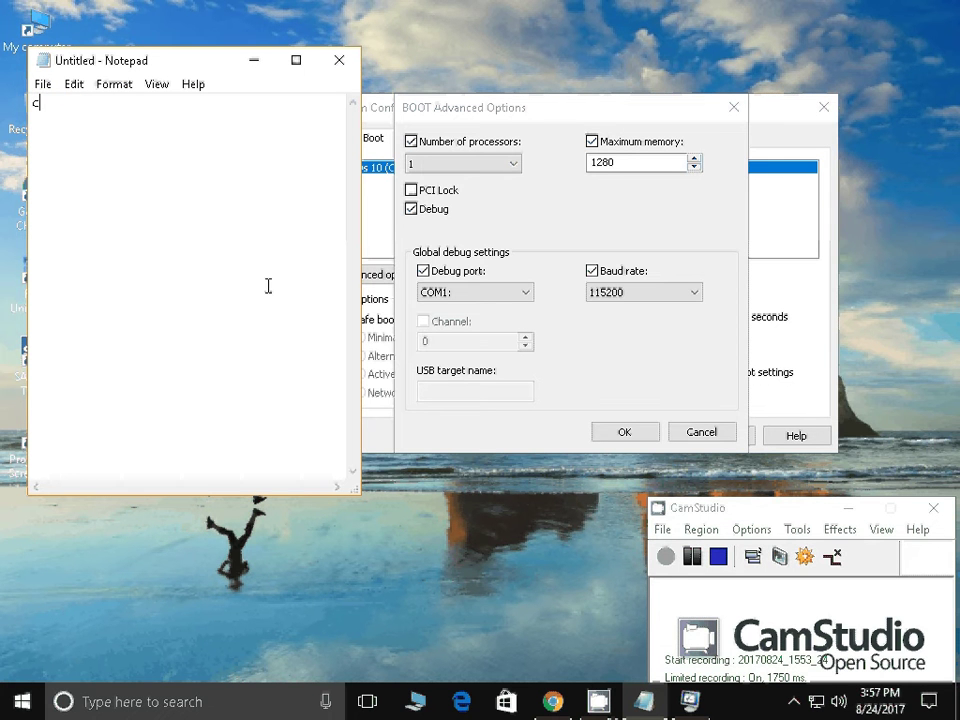
{"action": "type", "text": "lick on ok"}
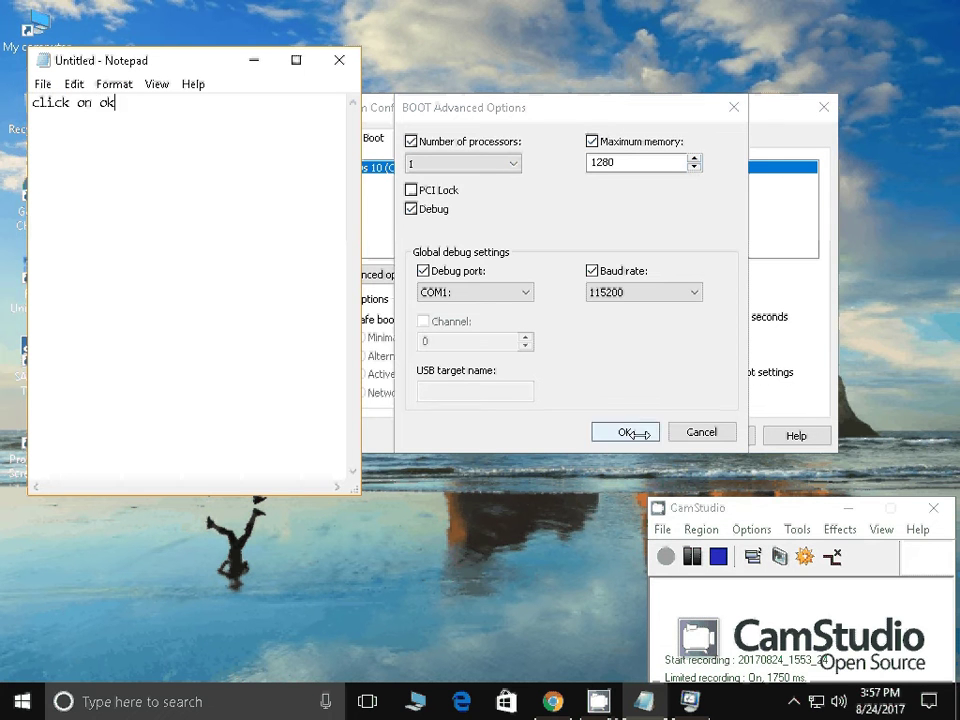
Confirm the advanced boot options and replace the note with 'go to services'
{"action": "left_click", "coordinate": [626, 432]}
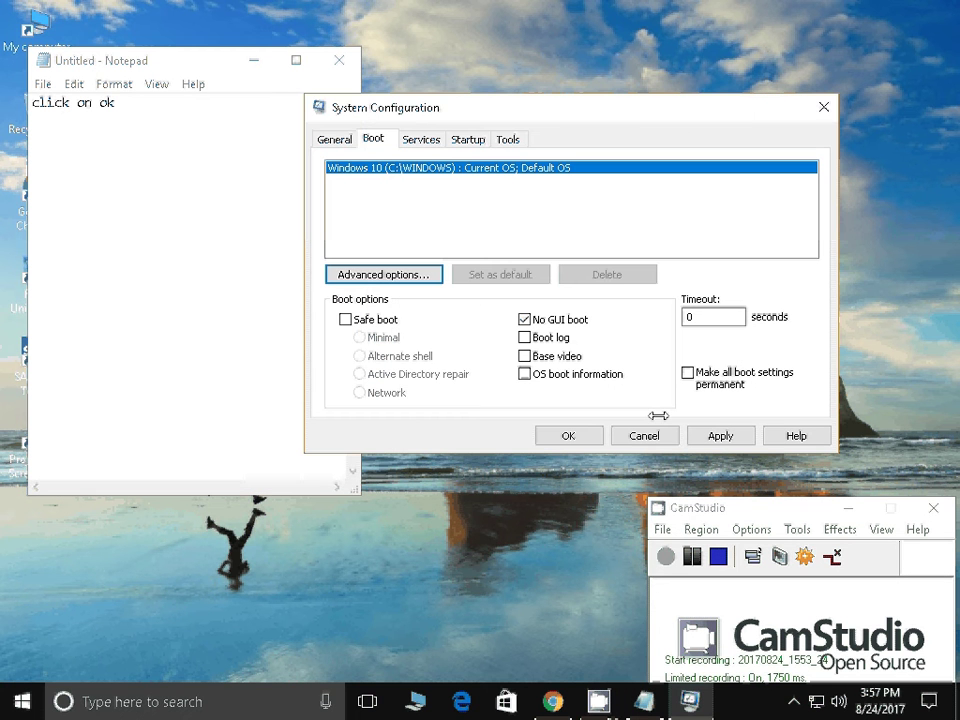
{"action": "left_click", "coordinate": [146, 121]}
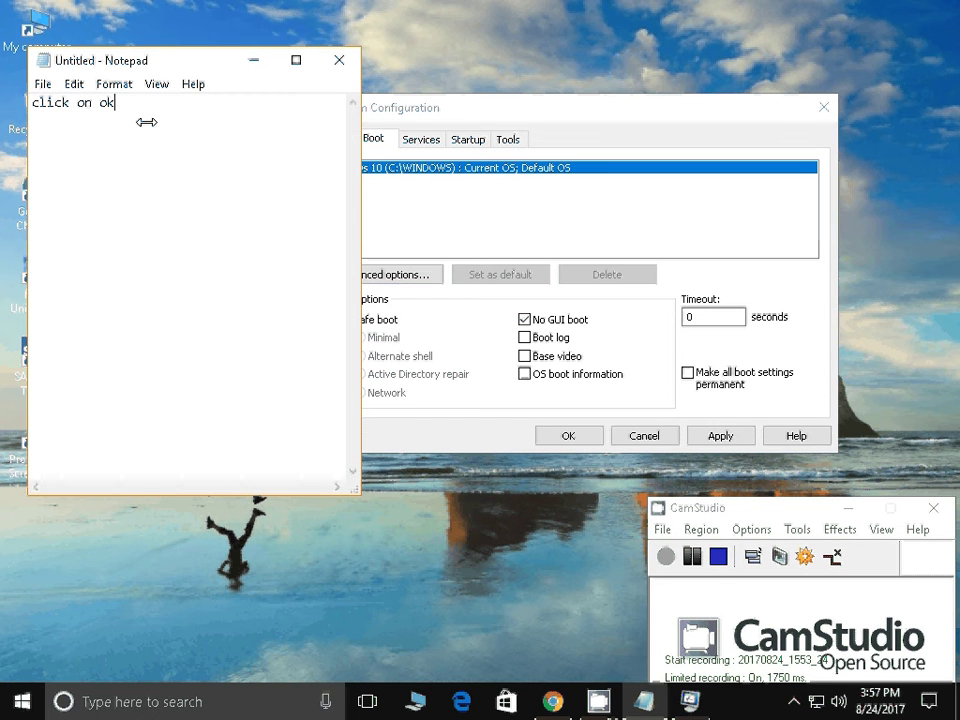
{"action": "key", "text": "ctrl+a"}
{"action": "key", "text": "BackSpace"}
{"action": "type", "text": "go to services"}
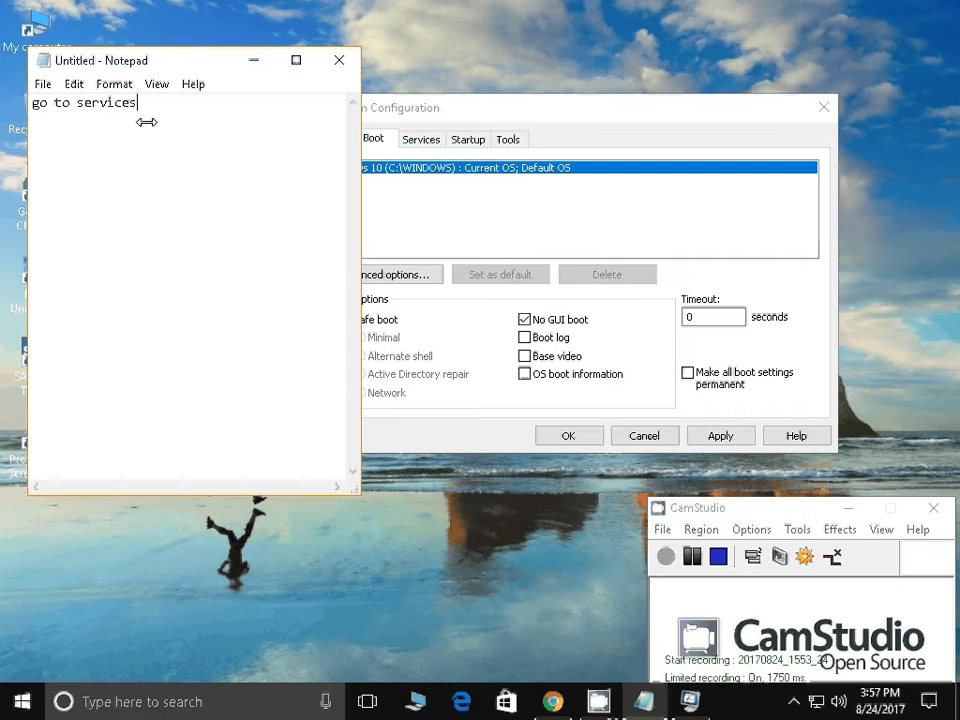
On the Services tab, hide all Microsoft services and select the two Google Update services
{"action": "left_click", "coordinate": [438, 126]}
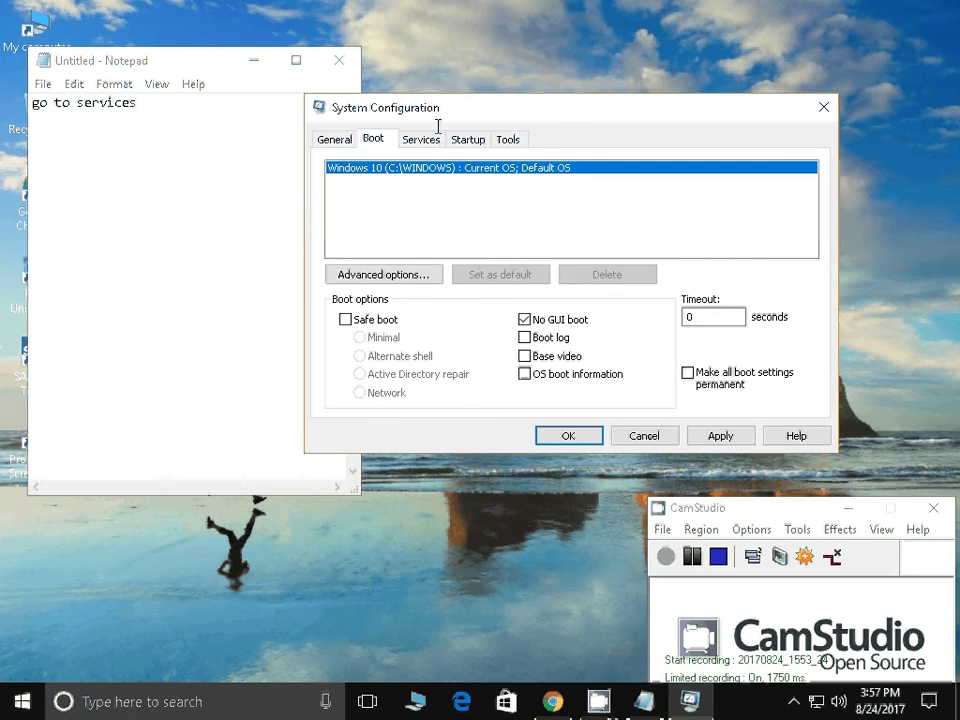
{"action": "left_click", "coordinate": [421, 139]}
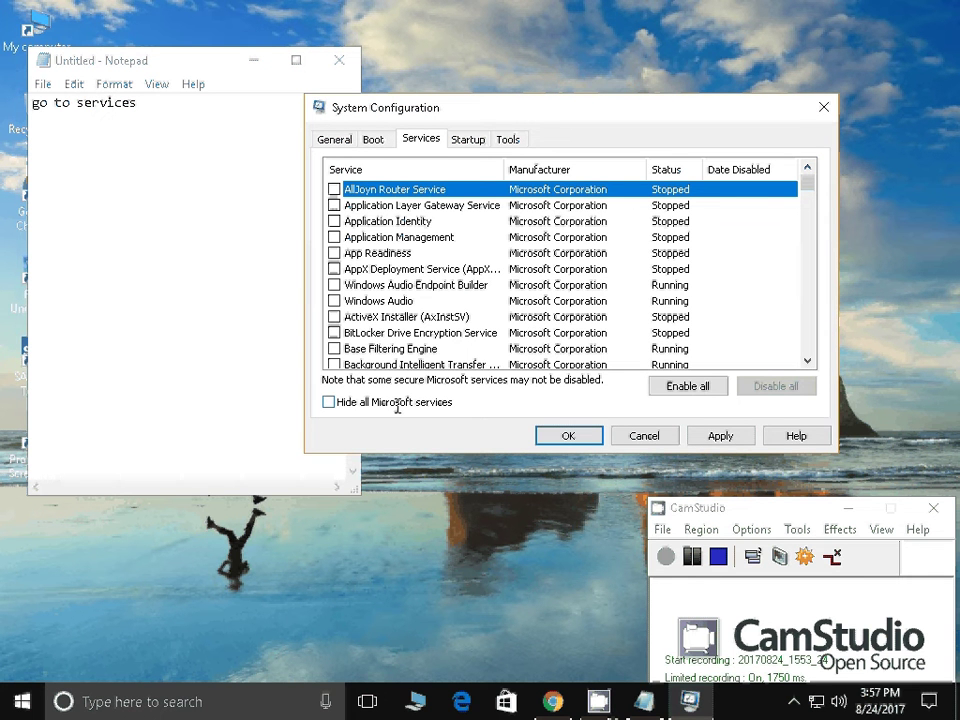
{"action": "left_click", "coordinate": [361, 401]}
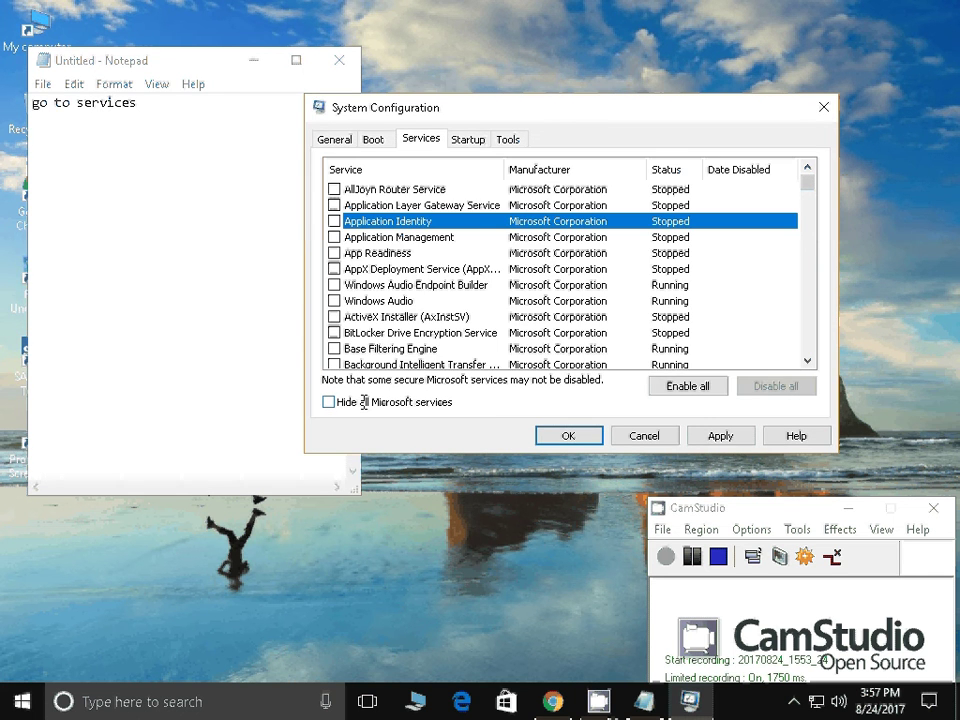
{"action": "left_click", "coordinate": [364, 401]}
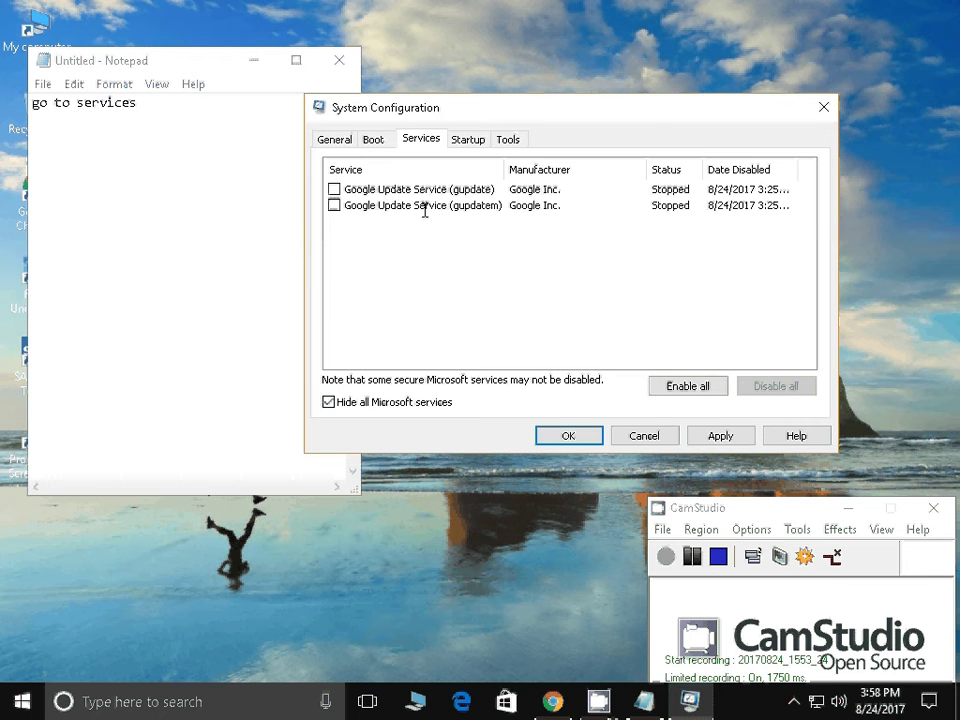
{"action": "left_click", "coordinate": [336, 189]}
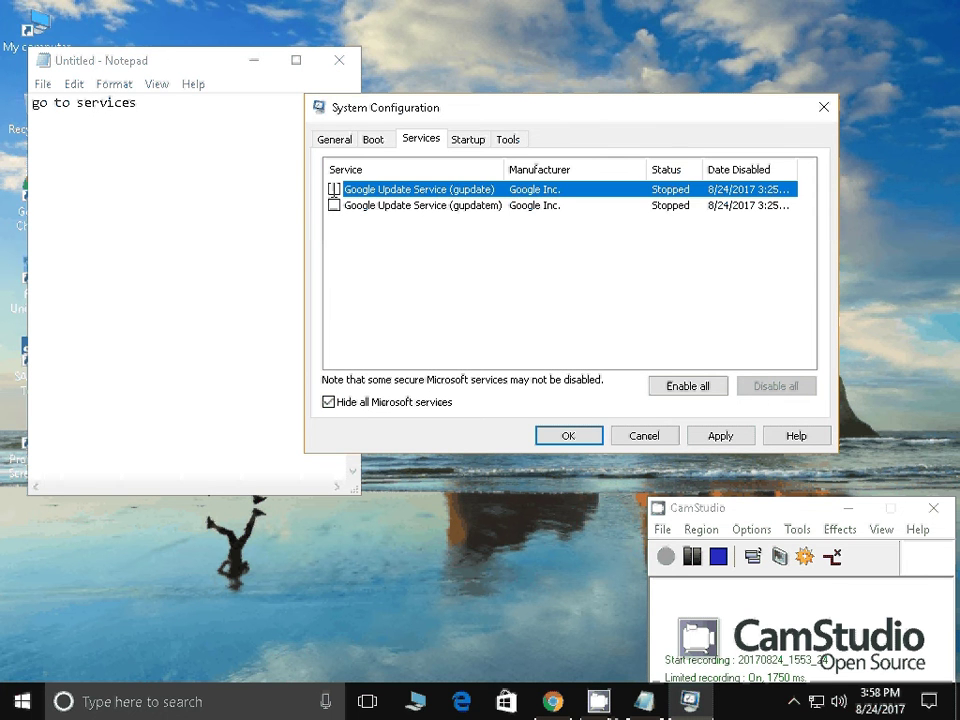
{"action": "left_click", "coordinate": [334, 189]}
Note the hide-Microsoft-services step ending 'click on disable', then disable all listed services
{"action": "left_click", "coordinate": [249, 231]}
{"action": "key", "text": "Return"}
{"action": "type", "text": "ckli"}
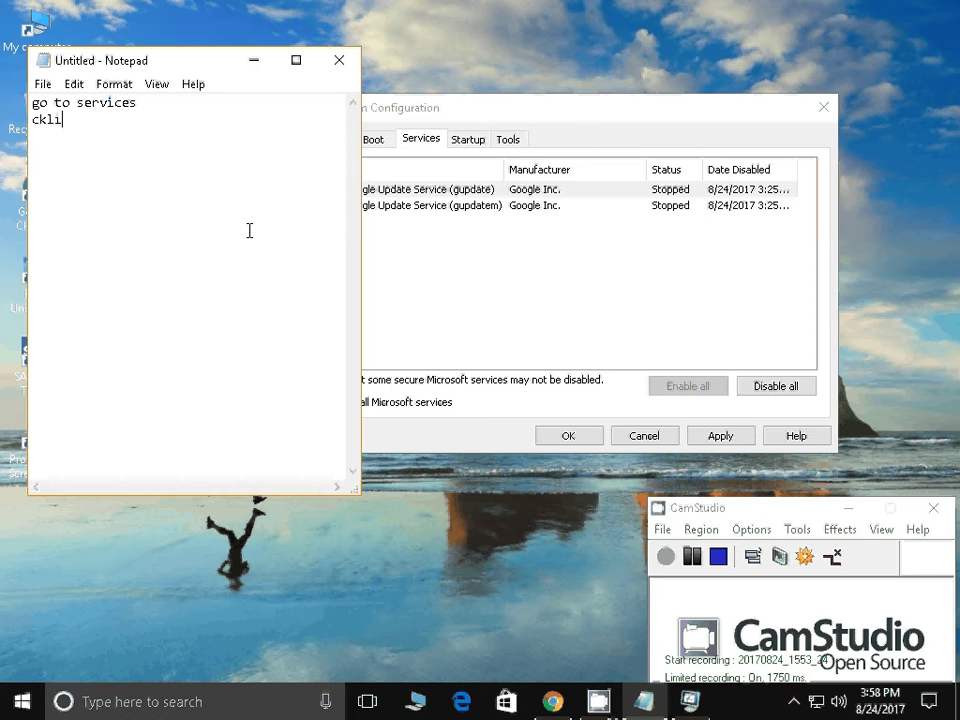
{"action": "type", "text": "ck on hide all "}
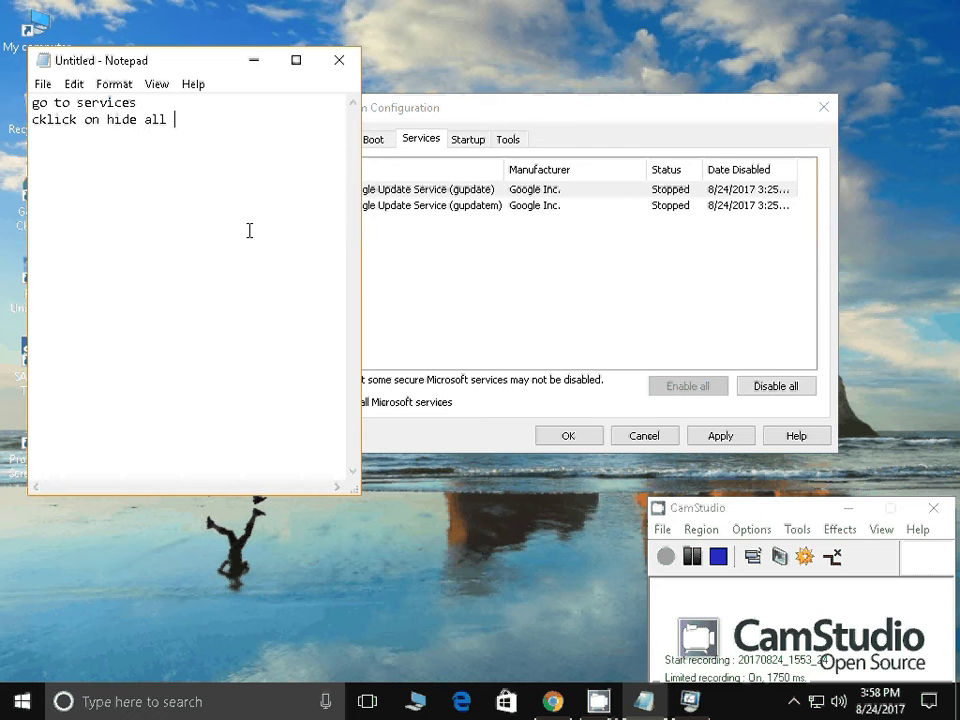
{"action": "type", "text": "microsoft service and "}
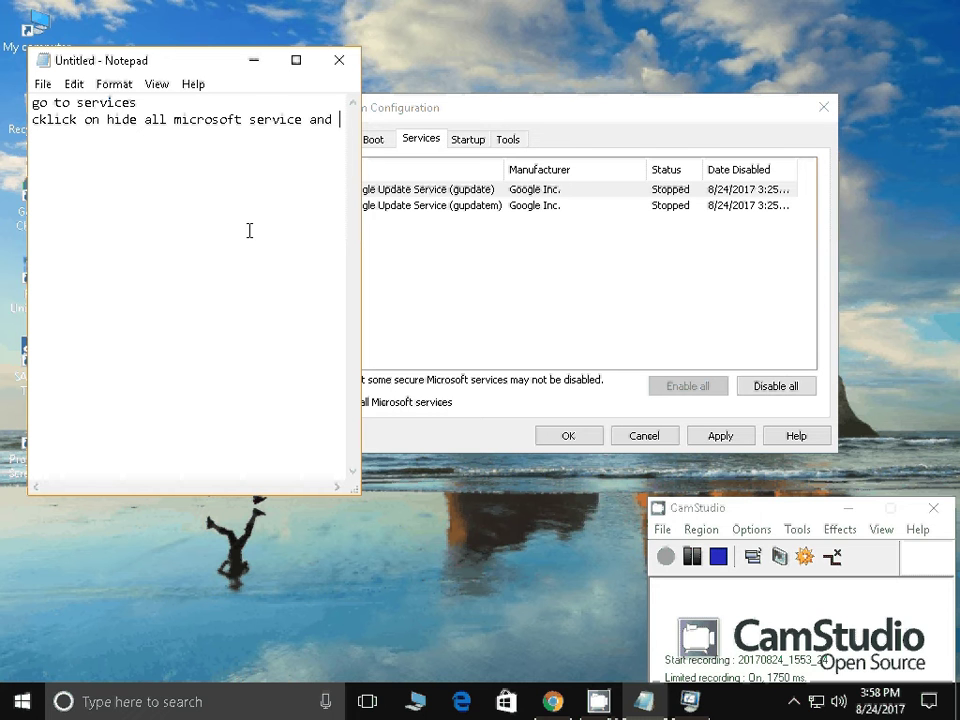
{"action": "type", "text": "select "}
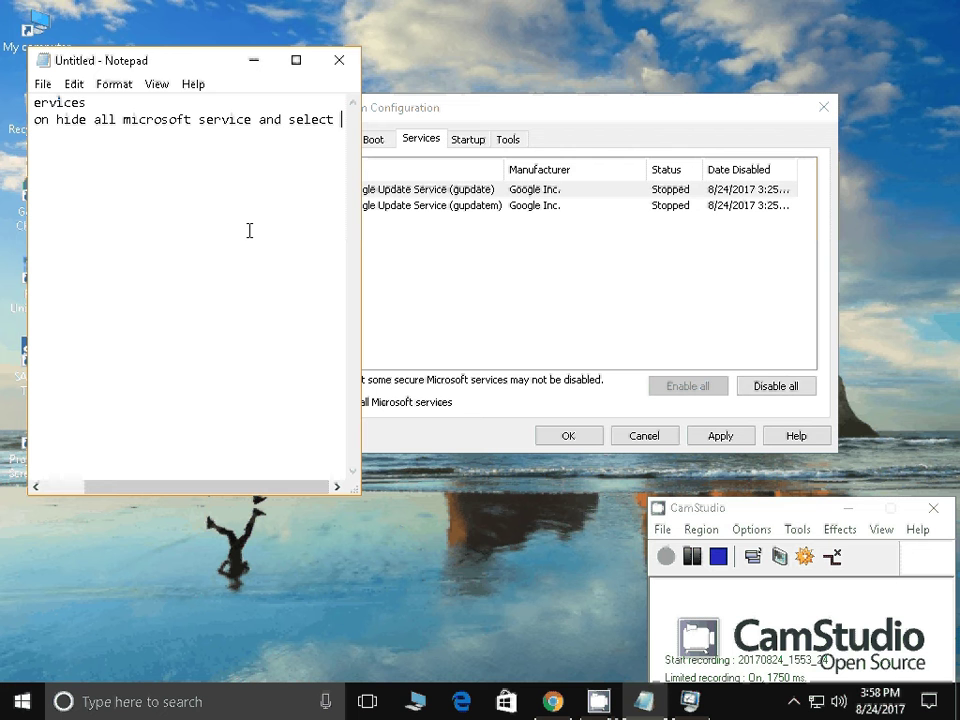
{"action": "type", "text": "all the fi"}
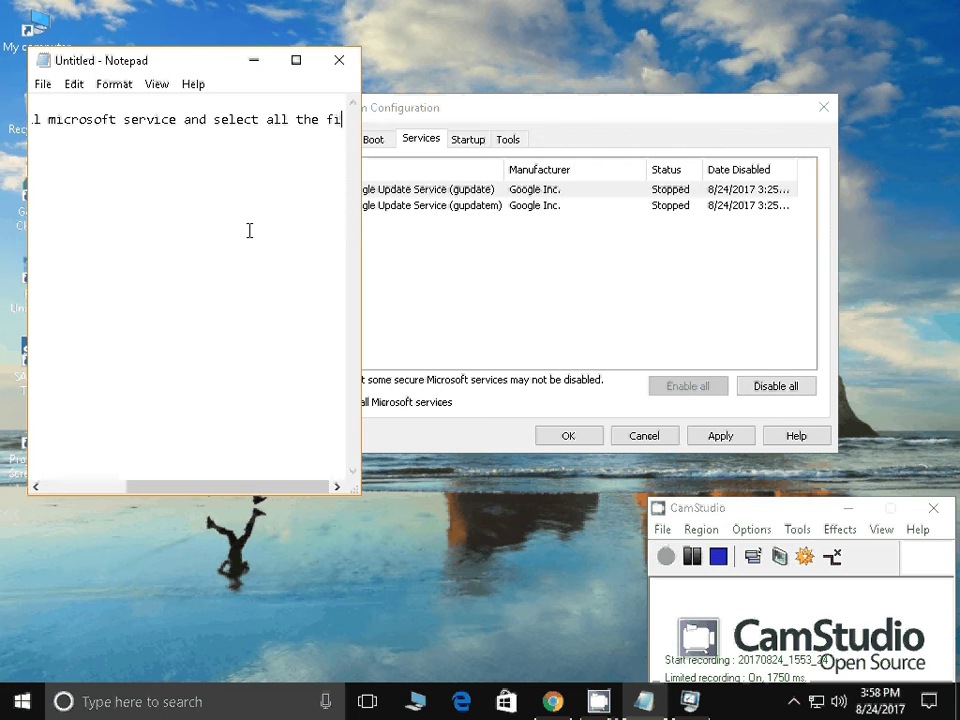
{"action": "type", "text": "leds"}
{"action": "key", "text": "BackSpace"}
{"action": "key", "text": "BackSpace"}
{"action": "type", "text": "s and "}
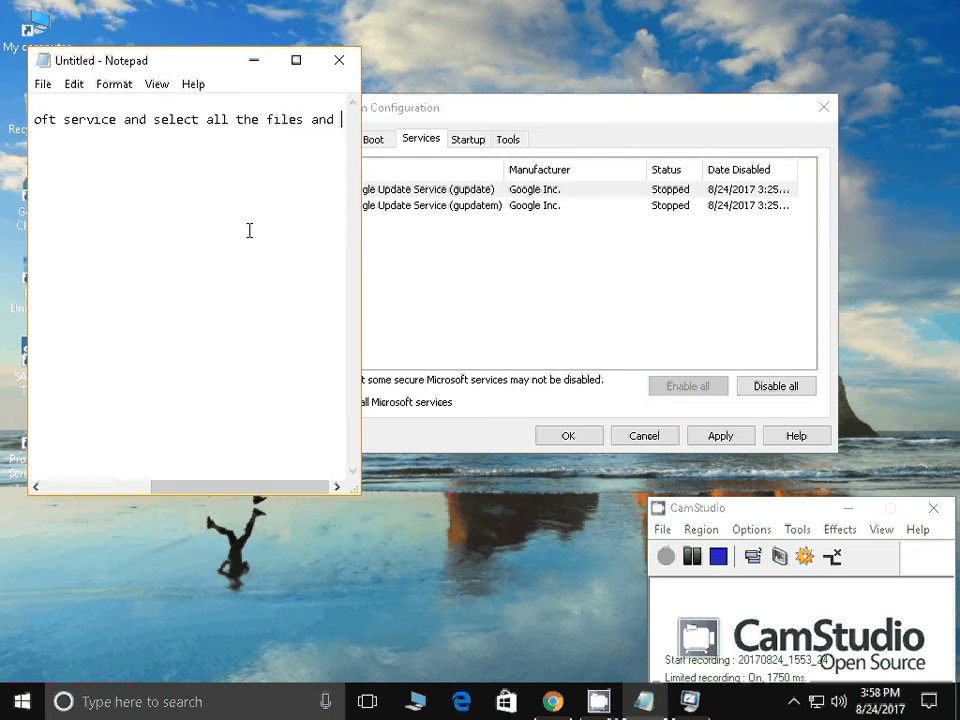
{"action": "type", "text": "cli"}
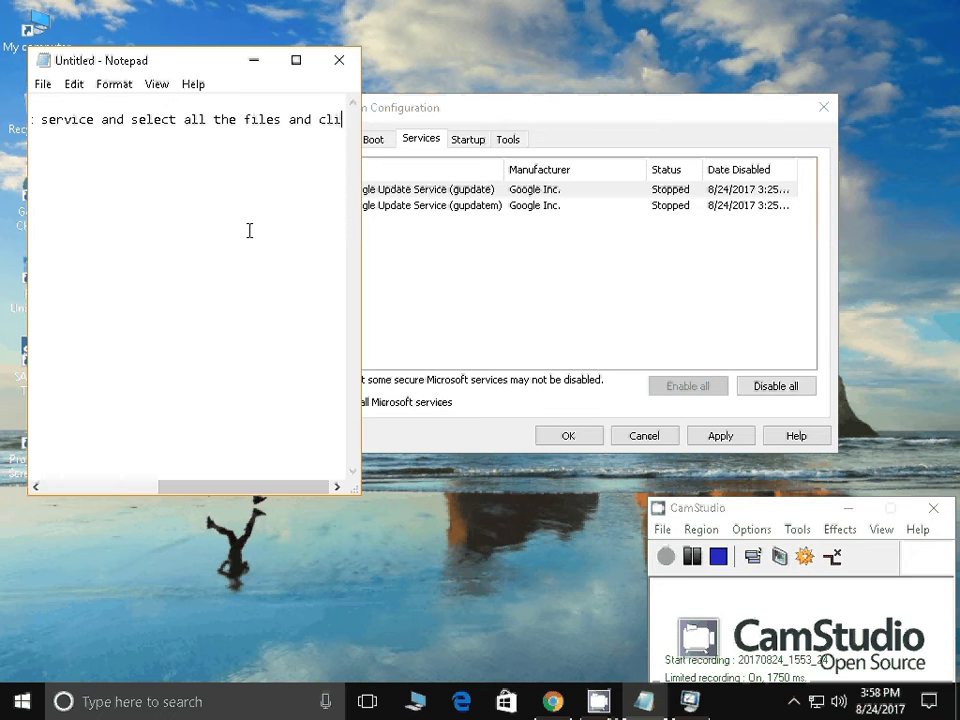
{"action": "type", "text": "ck on dis"}
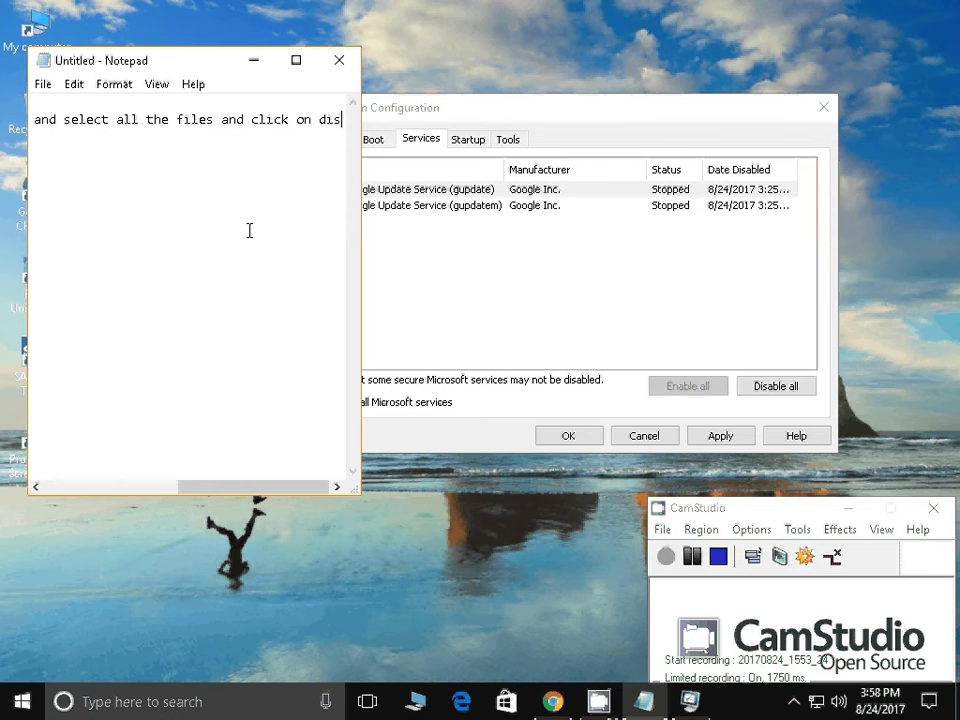
{"action": "type", "text": "able"}
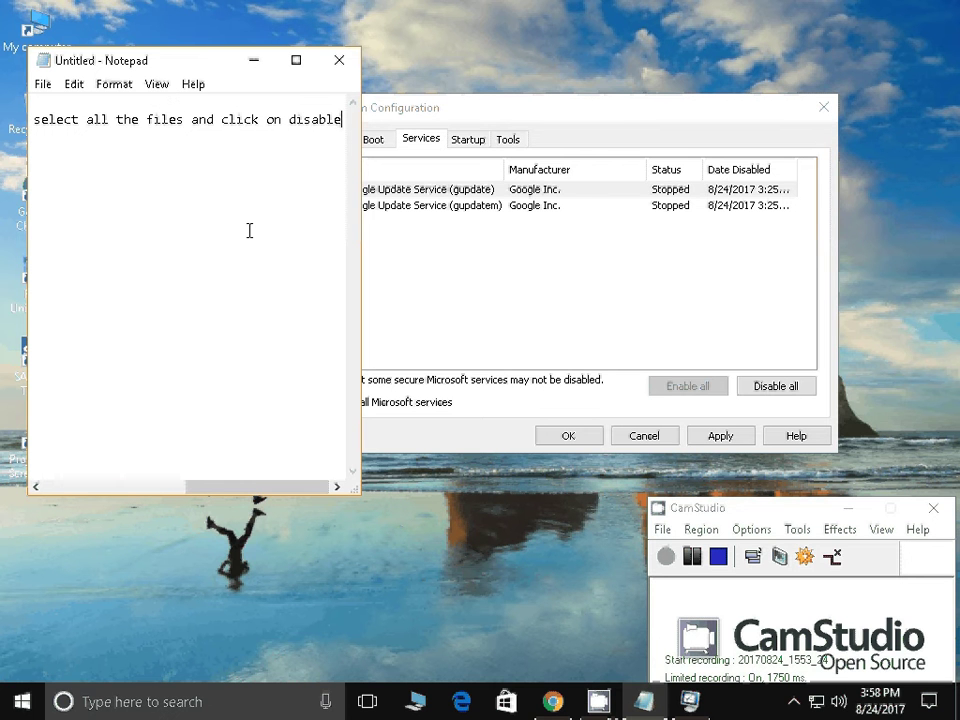
{"action": "left_click", "coordinate": [370, 205]}
{"action": "left_click", "coordinate": [762, 388]}
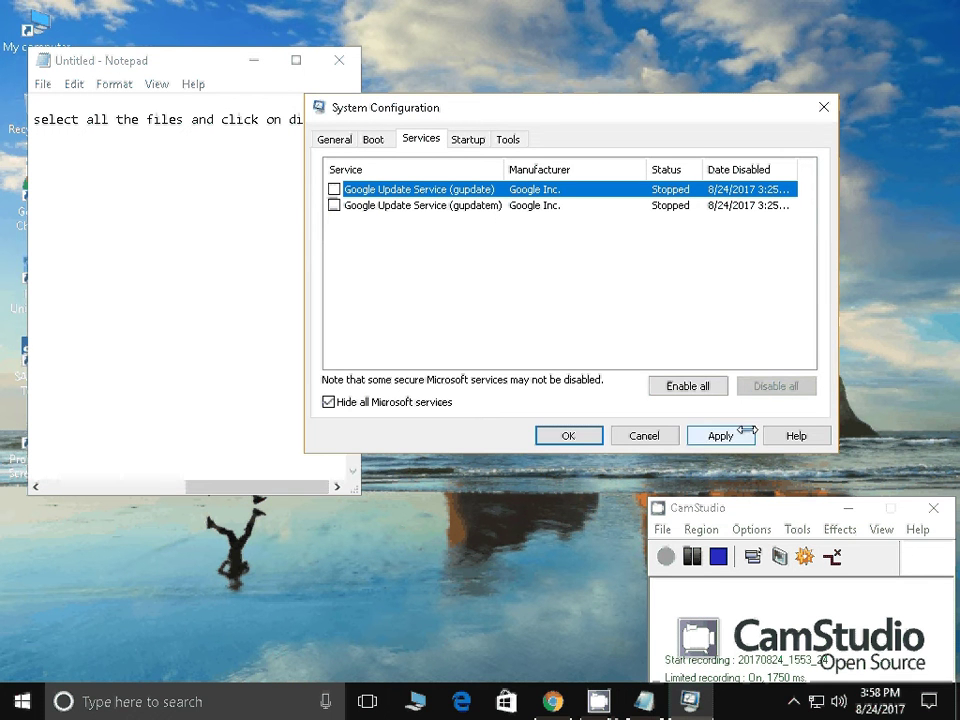
{"action": "left_click", "coordinate": [322, 152]}
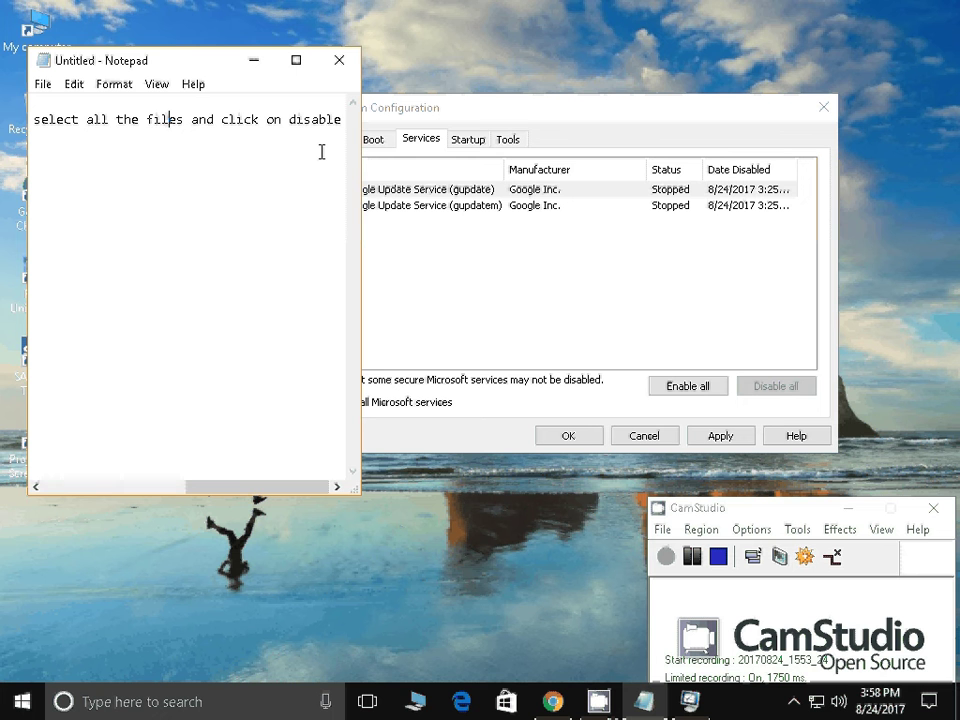
Replace the note with 'now got to startup menu' and show msconfig's Startup tab
{"action": "key", "text": "ctrl+a"}
{"action": "key", "text": "BackSpace"}
{"action": "type", "text": "now go"}
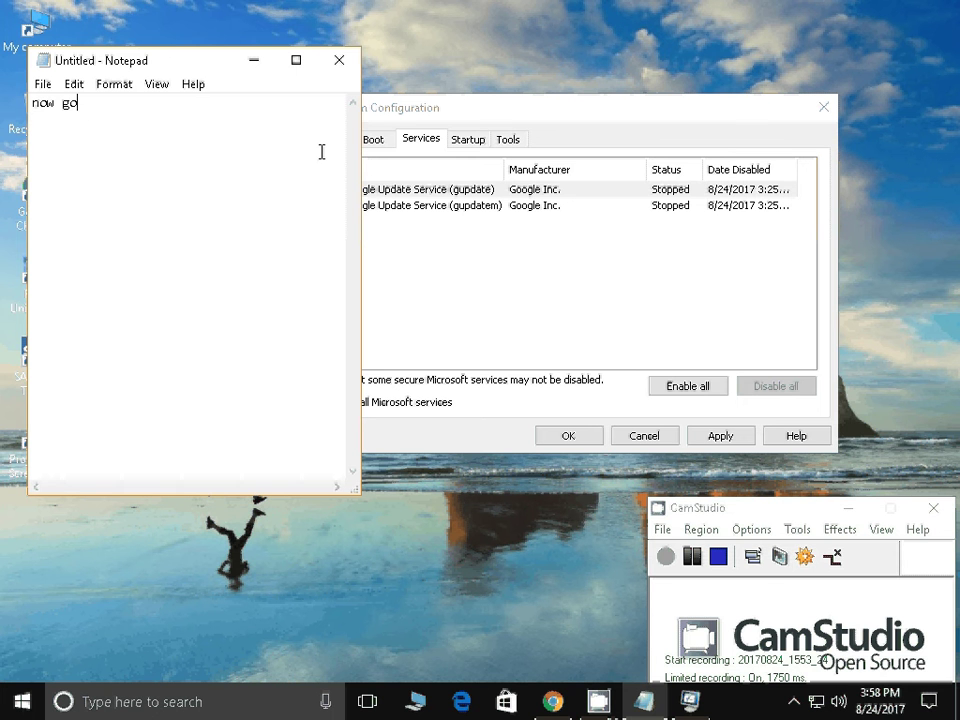
{"action": "type", "text": "t to startup menu"}
{"action": "left_click", "coordinate": [472, 138]}
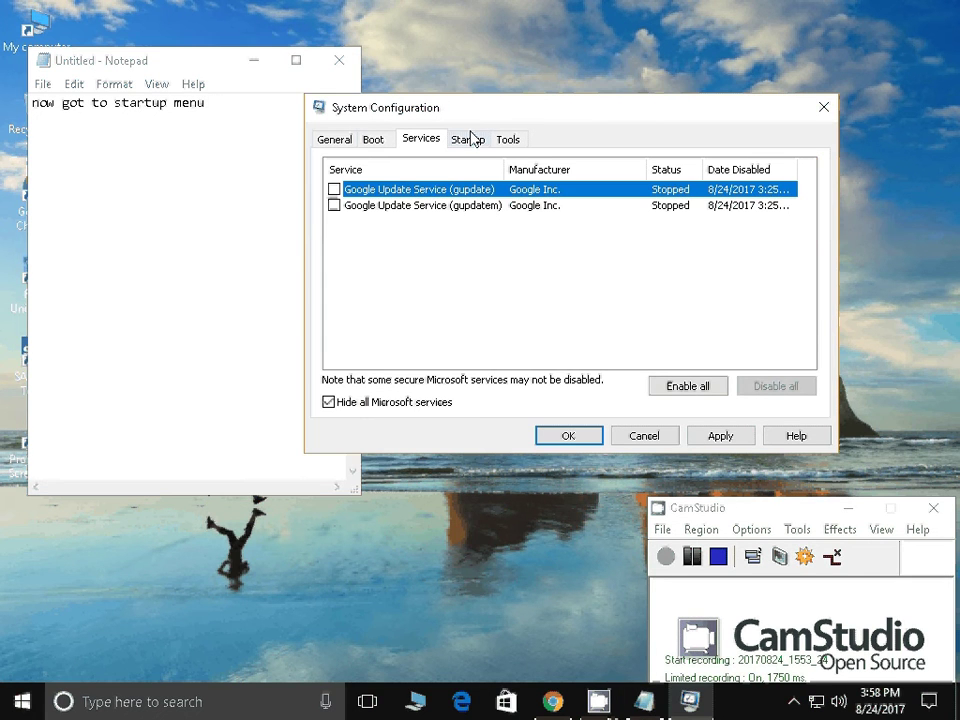
{"action": "left_click", "coordinate": [470, 139]}
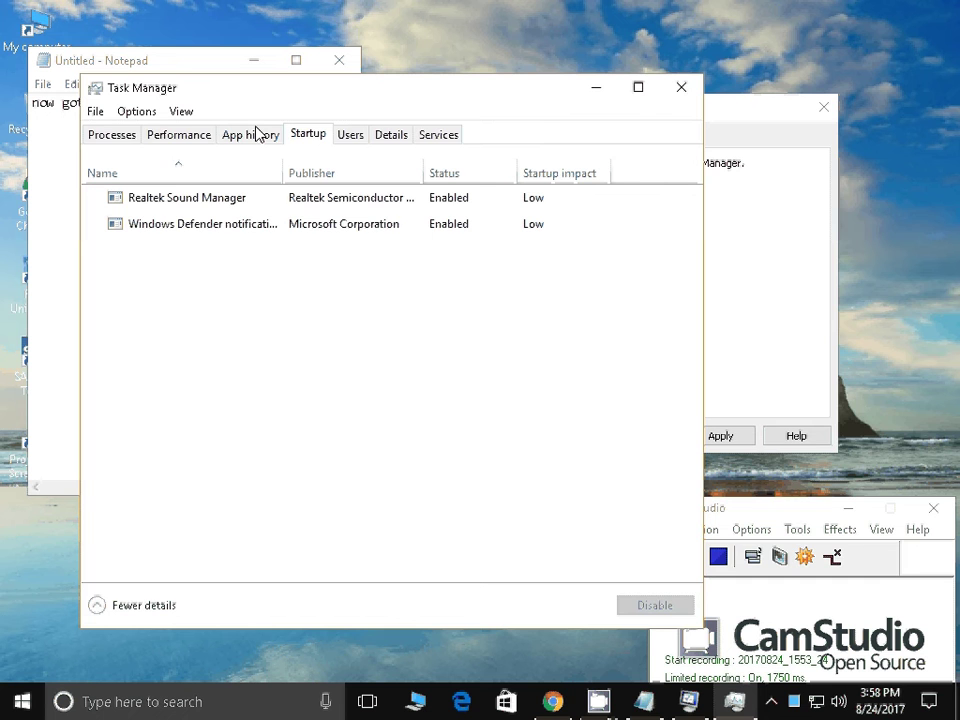
Rewrite the Notepad note to 'her u will find unwanted software select that and click on disable'
{"action": "left_click_drag", "start_coordinate": [257, 87], "coordinate": [497, 50]}
{"action": "left_click", "coordinate": [195, 190]}
{"action": "key", "text": "ctrl+a"}
{"action": "key", "text": "BackSpace"}
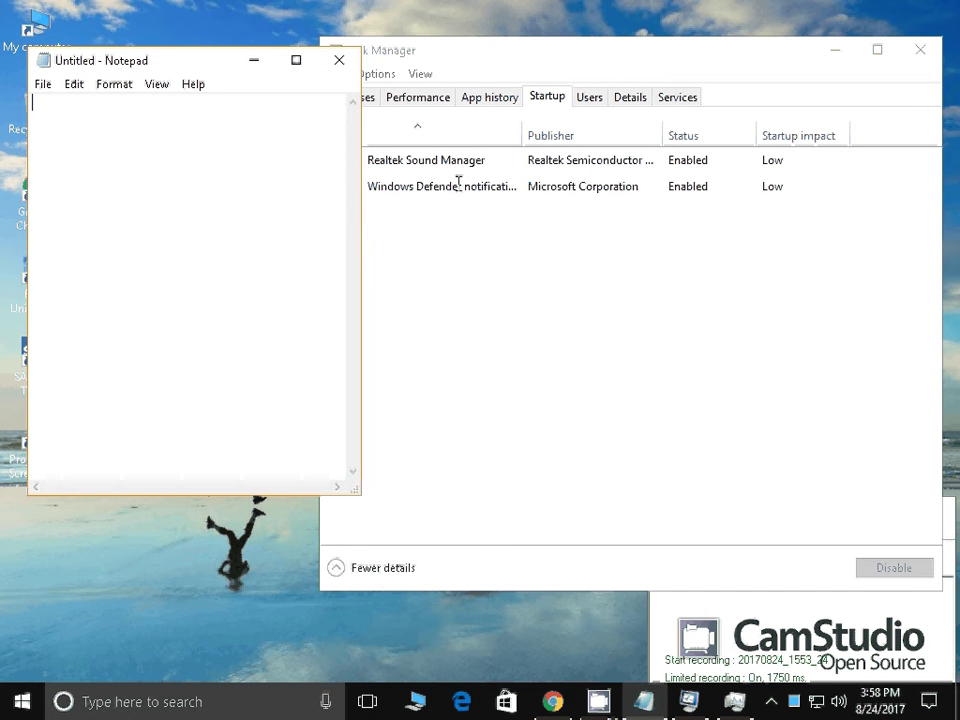
{"action": "type", "text": "her u wil"}
{"action": "key", "text": "BackSpace"}
{"action": "type", "text": "l fi"}
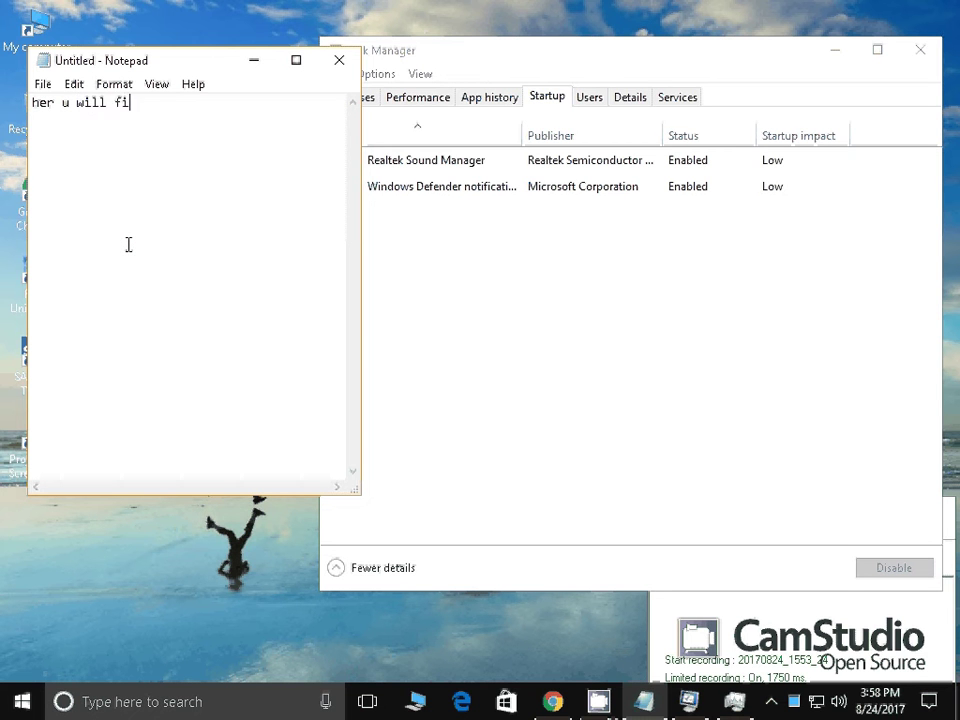
{"action": "type", "text": "nd unwanted soft"}
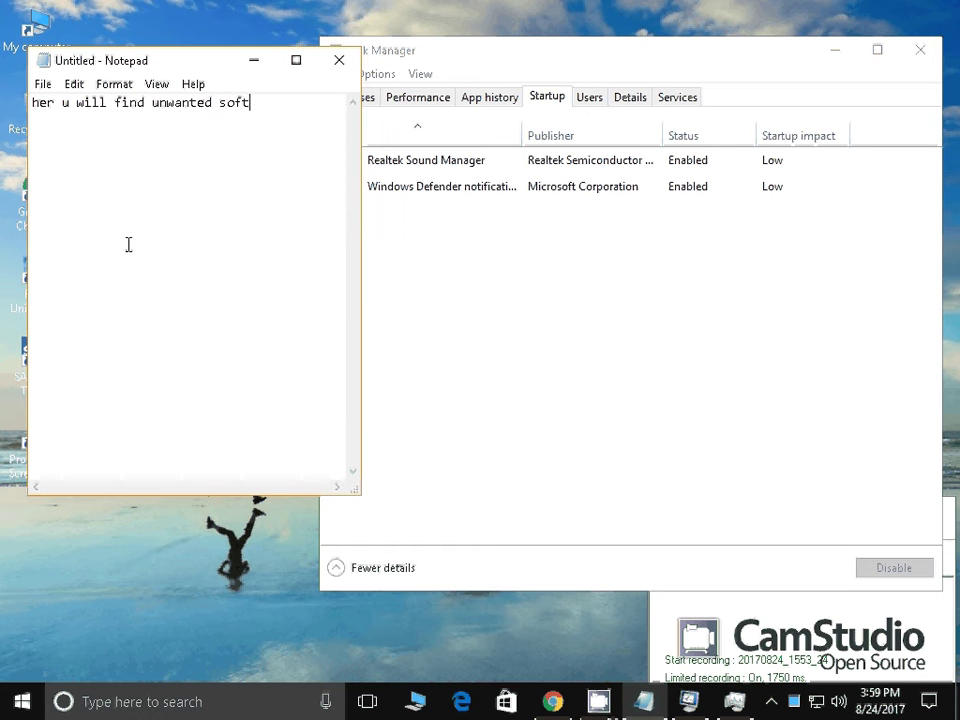
{"action": "type", "text": "ware select that and "}
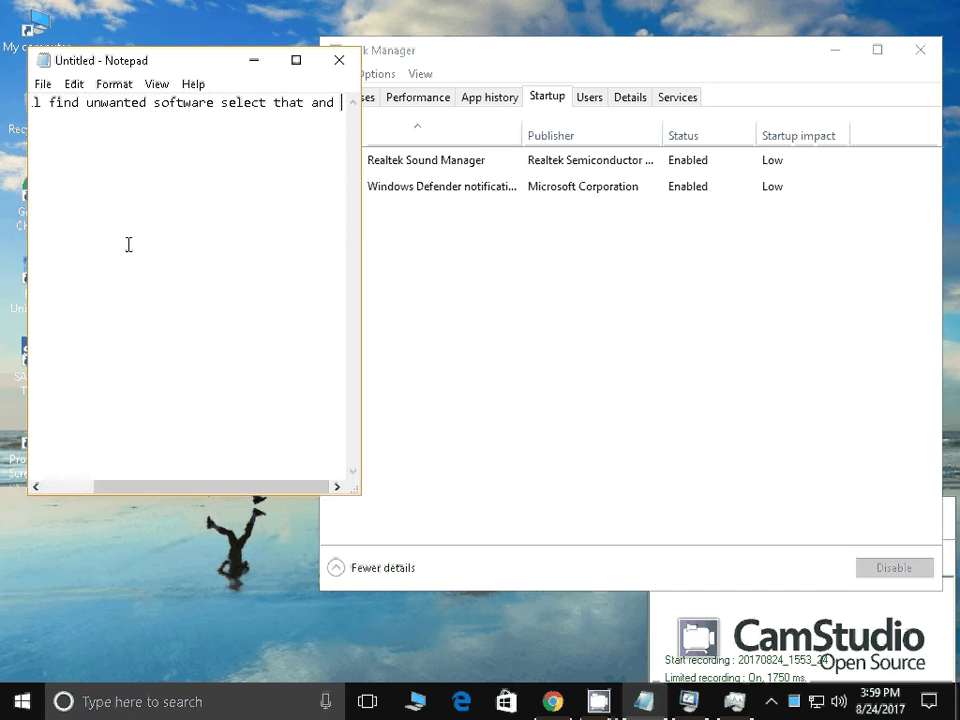
{"action": "type", "text": "clik"}
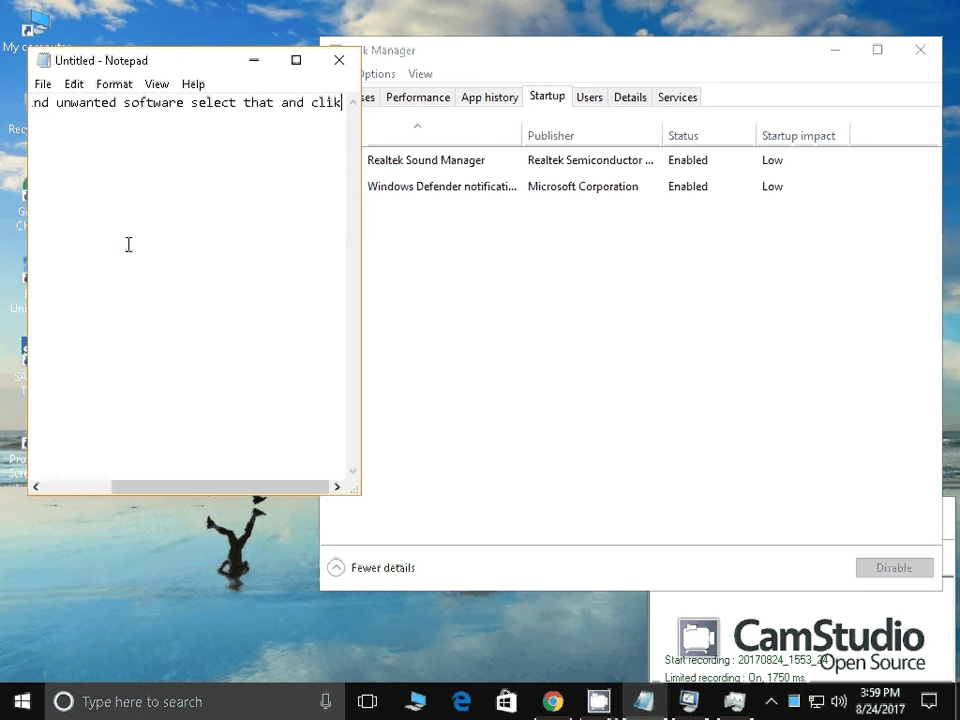
{"action": "key", "text": "BackSpace"}
{"action": "type", "text": "c"}
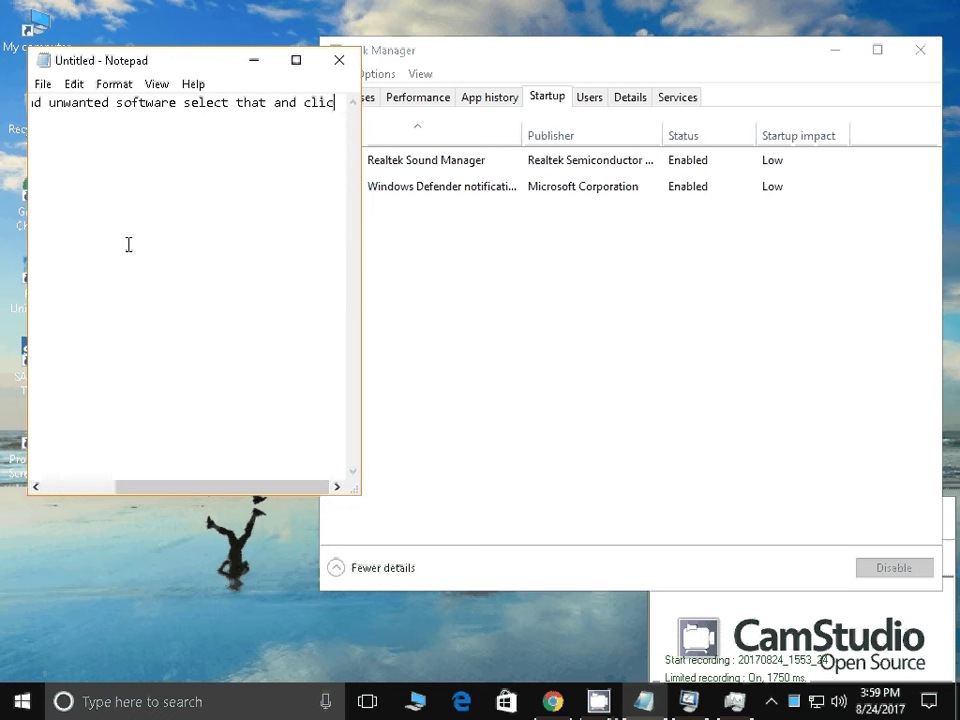
{"action": "type", "text": "k on "}
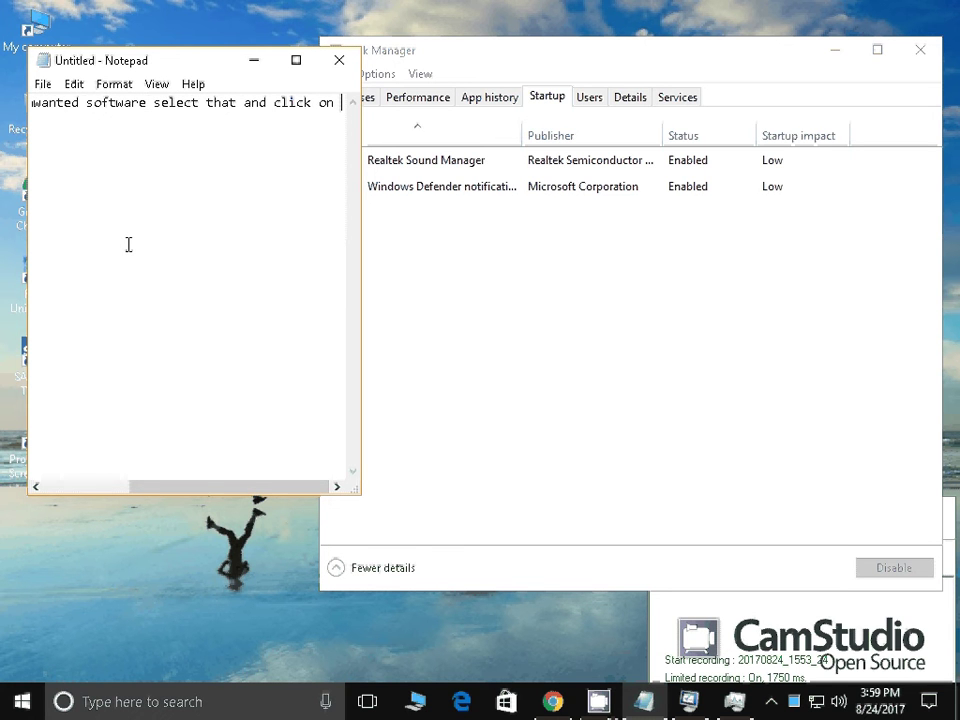
{"action": "type", "text": "disable"}
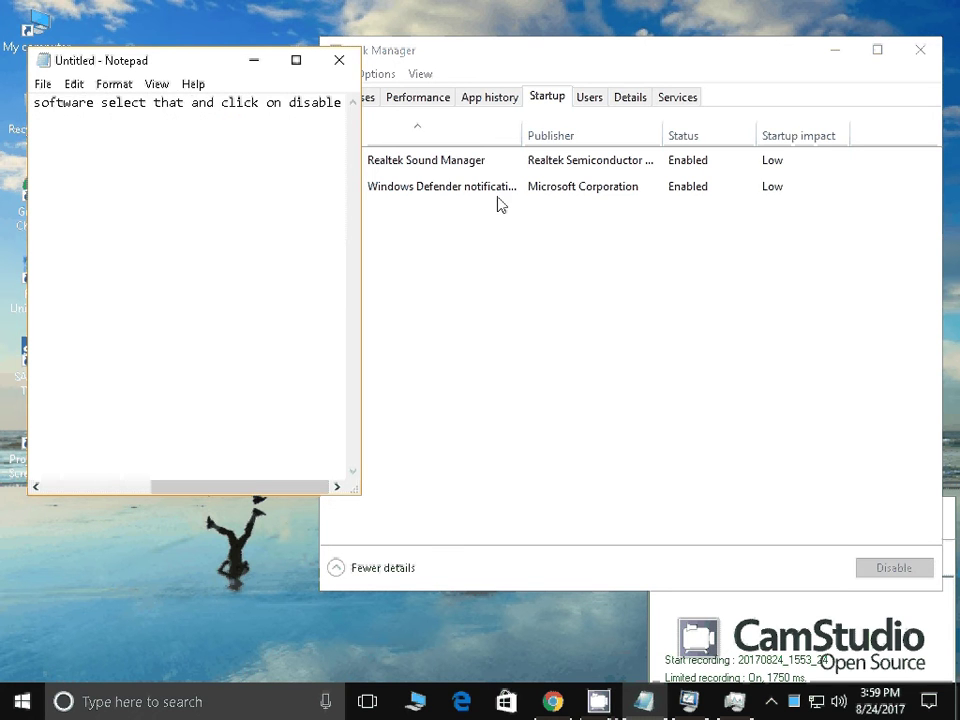
Check the Windows Defender and Realtek startup items, leave both enabled, and close Task Manager
{"action": "left_click", "coordinate": [498, 196]}
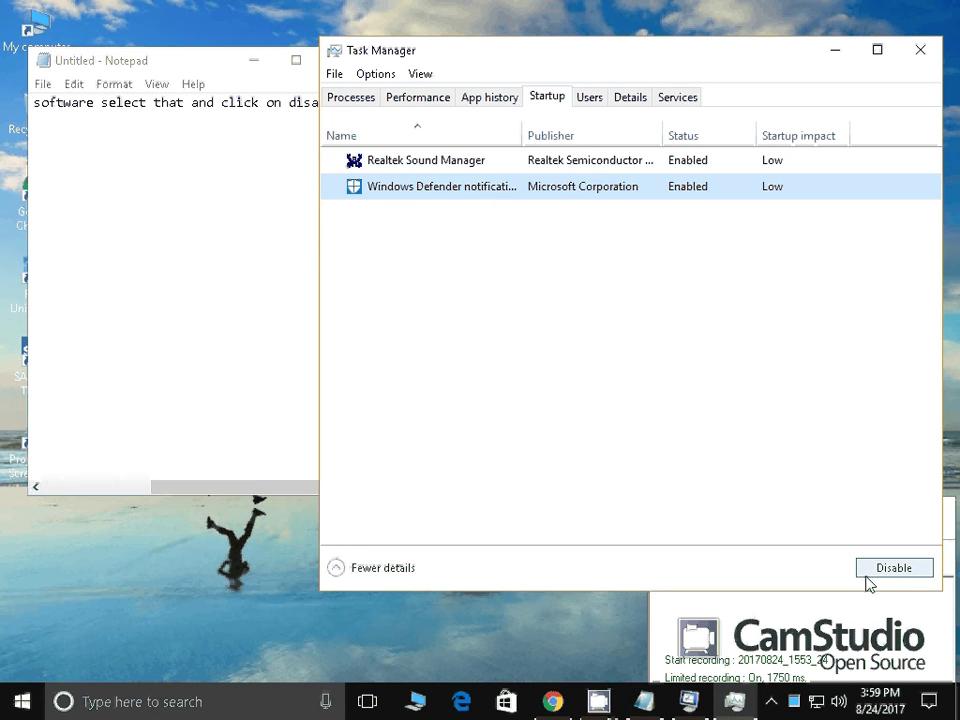
{"action": "key", "text": "Up"}
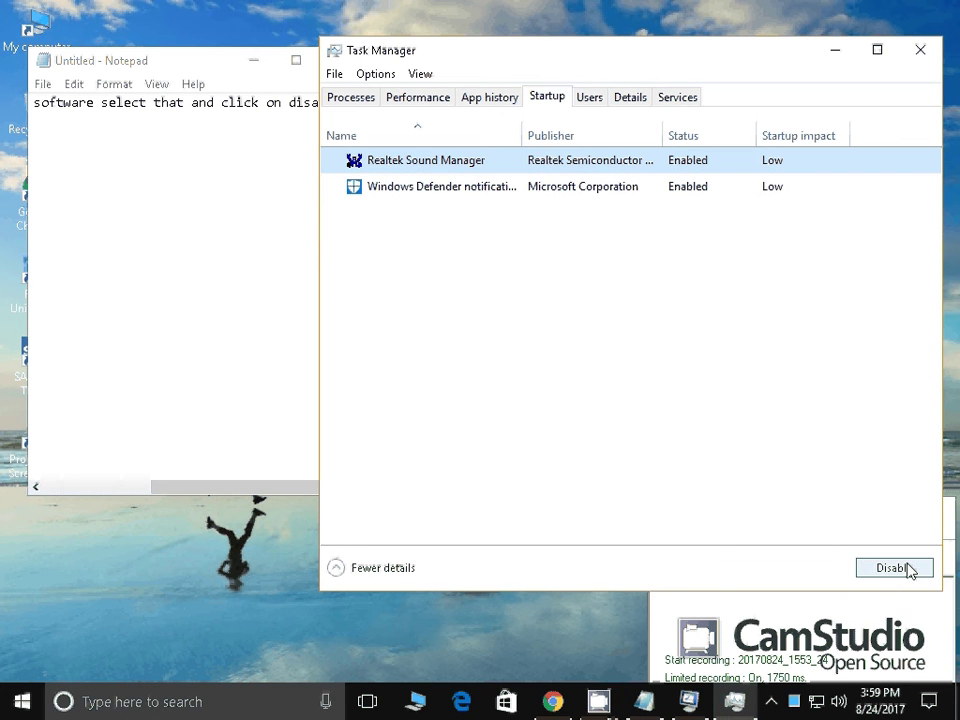
{"action": "left_click", "coordinate": [921, 50]}
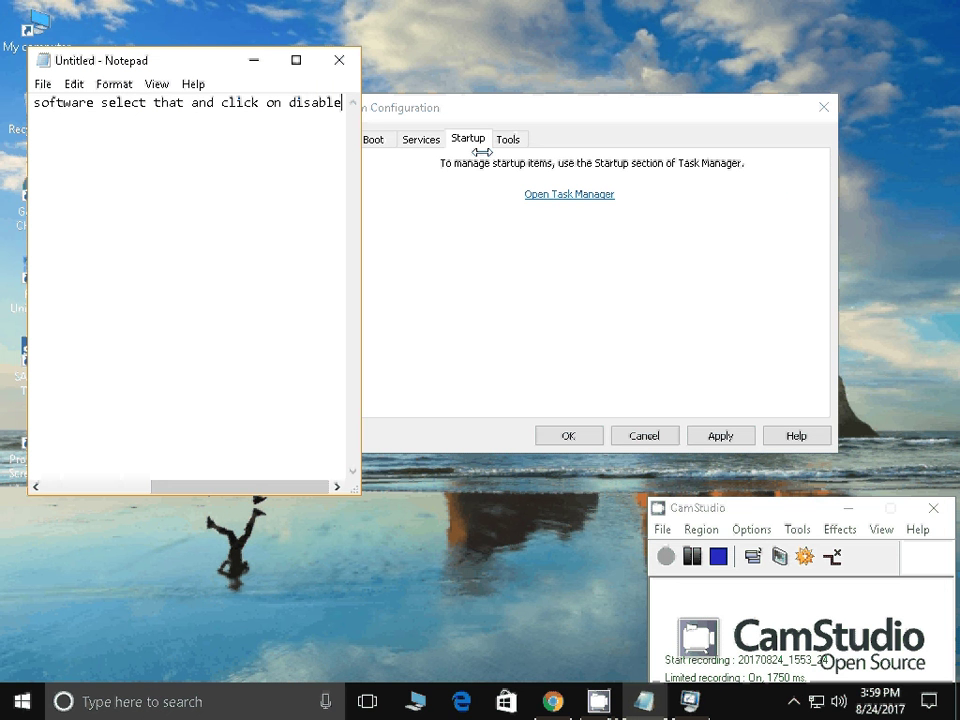
Replace the note with 'now delet unwated file b y going to temp,%temp% and prtefetch from run command'
{"action": "key", "text": "ctrl+a"}
{"action": "type", "text": "no"}
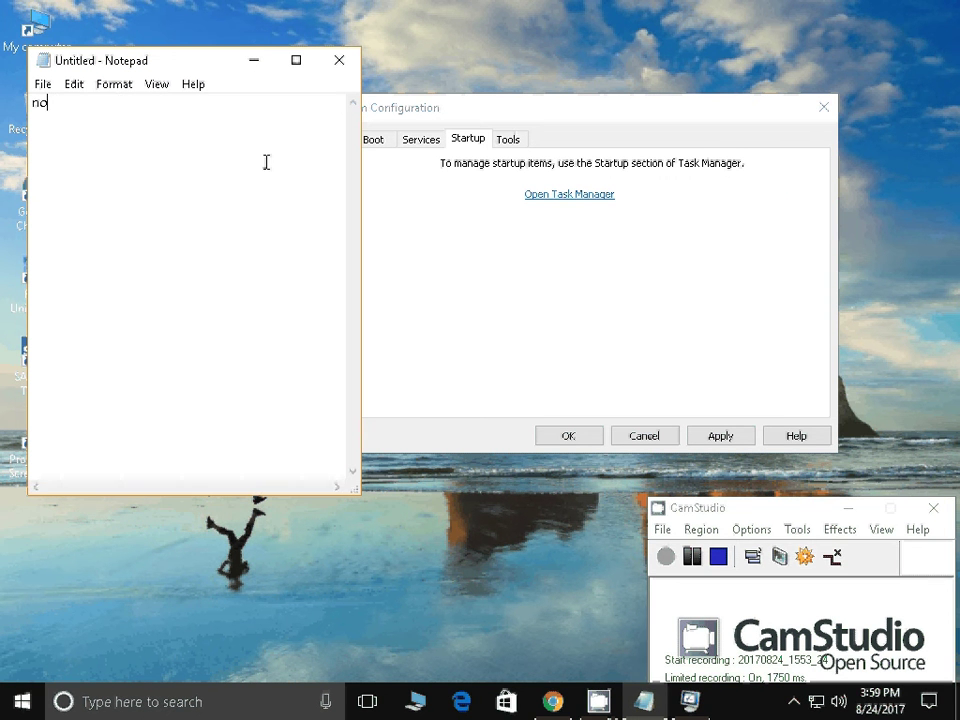
{"action": "type", "text": "w delet unwated file "}
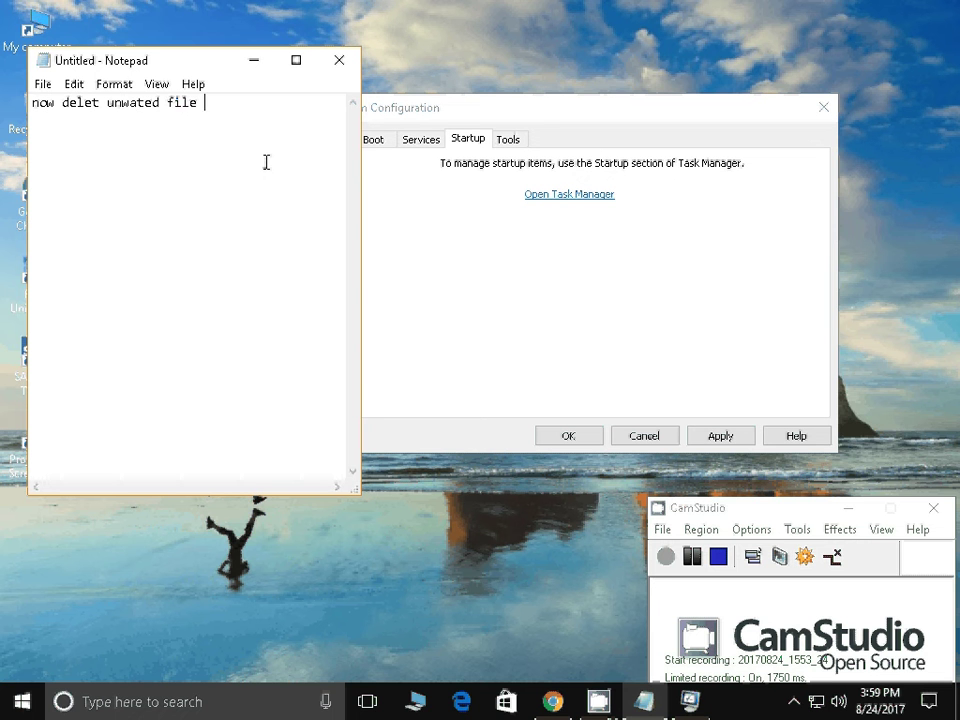
{"action": "type", "text": "b y going to temp,"}
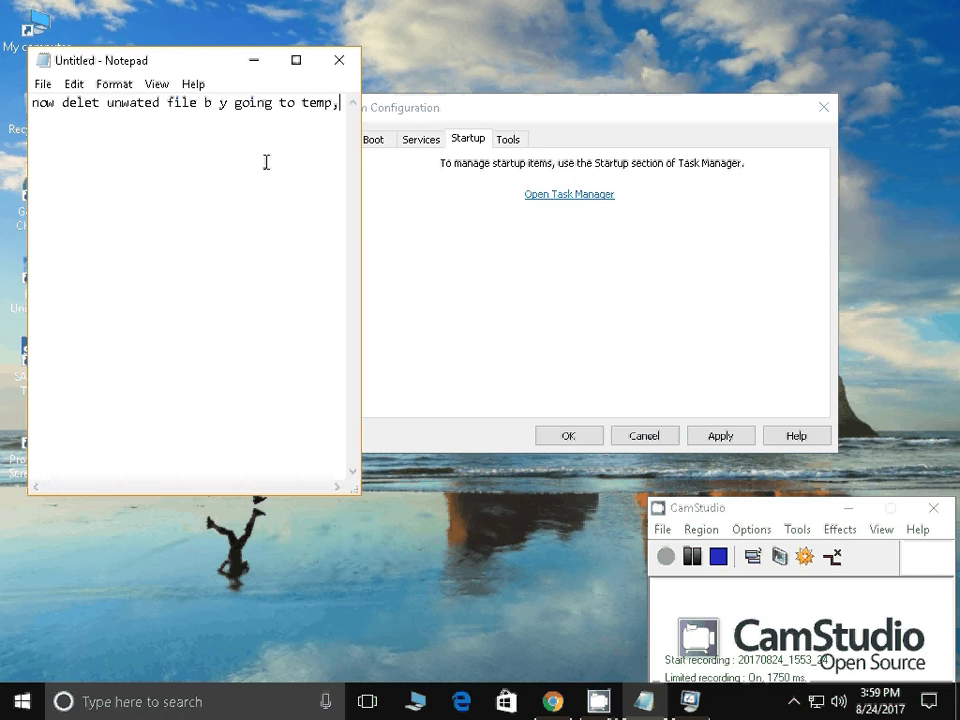
{"action": "type", "text": "%"}
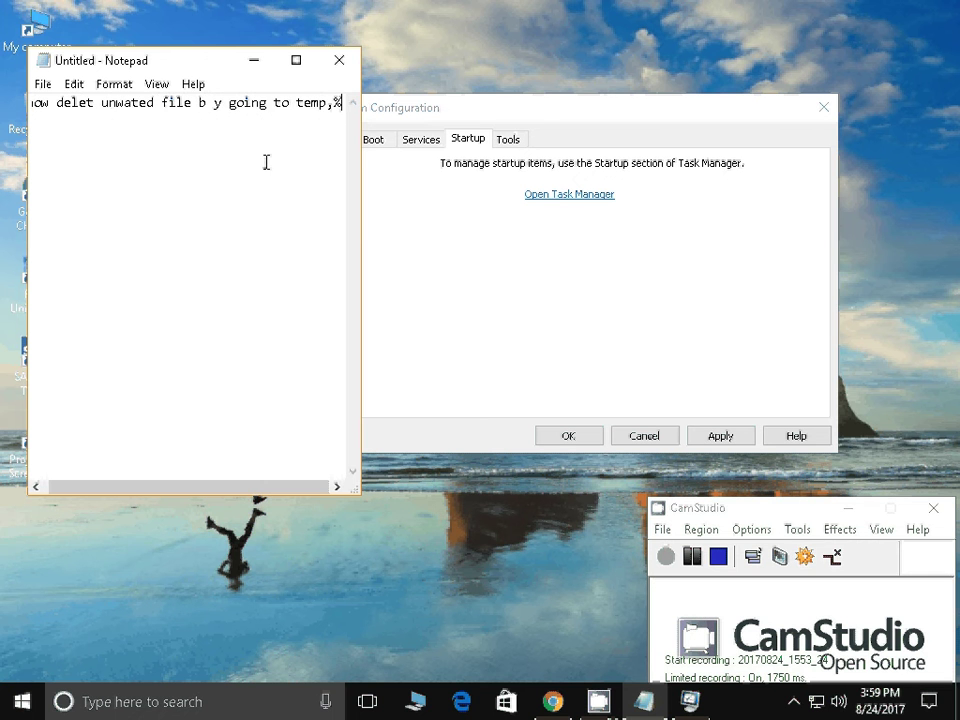
{"action": "type", "text": "temp"}
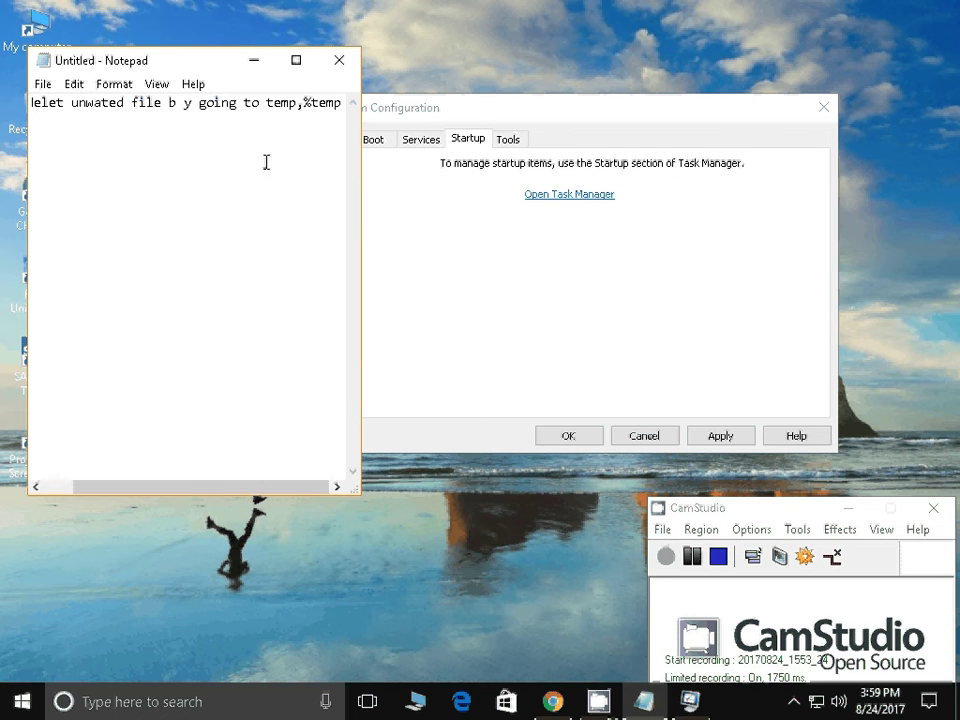
{"action": "type", "text": "% and prtefetc"}
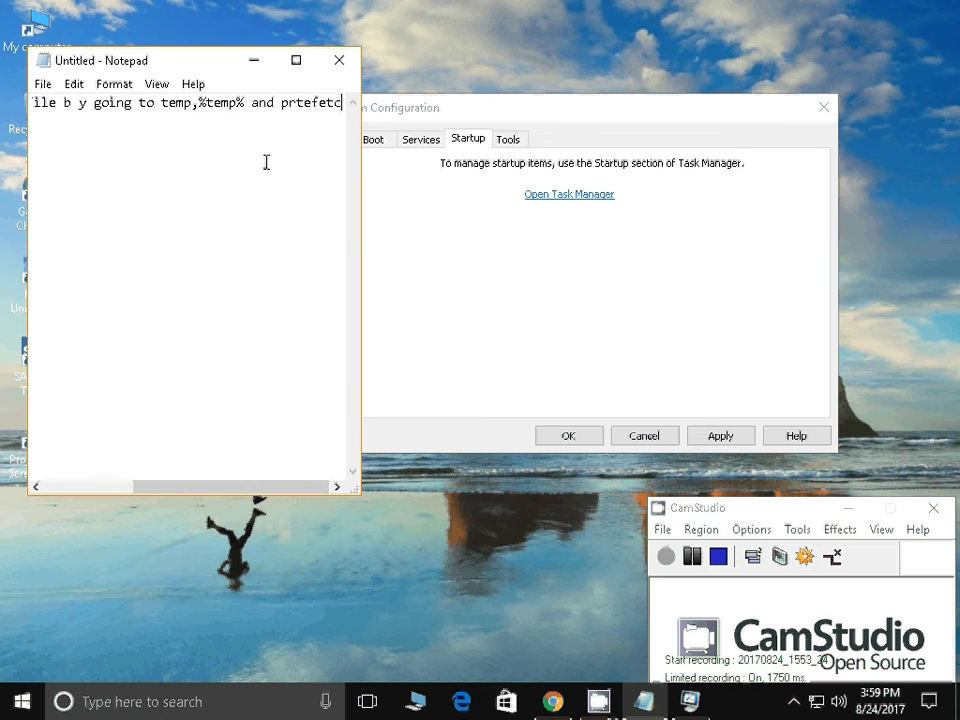
{"action": "type", "text": "h from "}
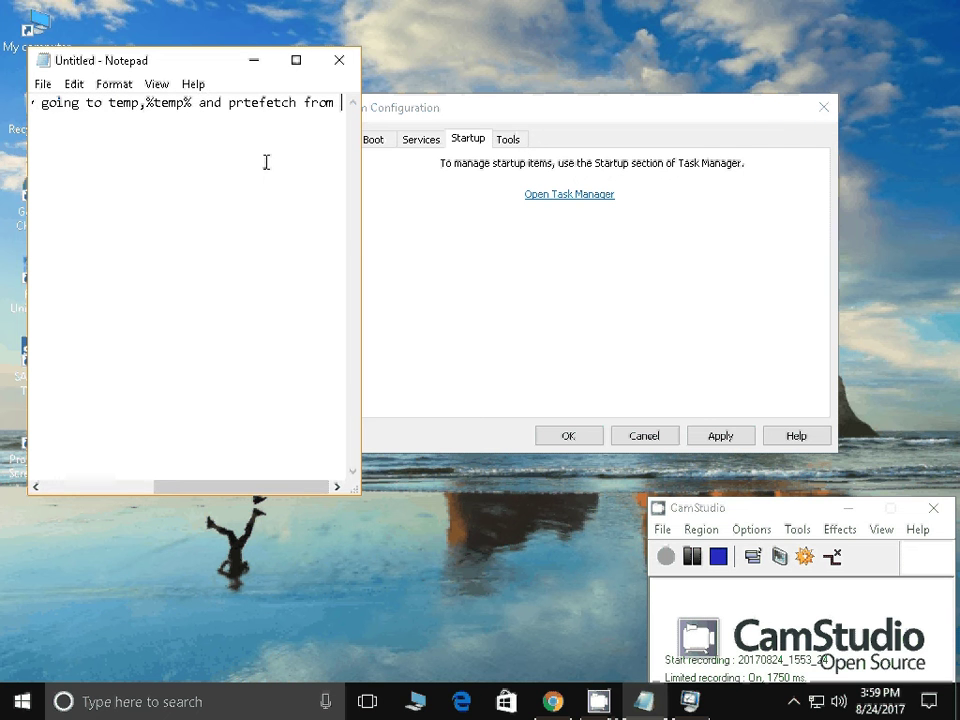
{"action": "type", "text": "run comman"}
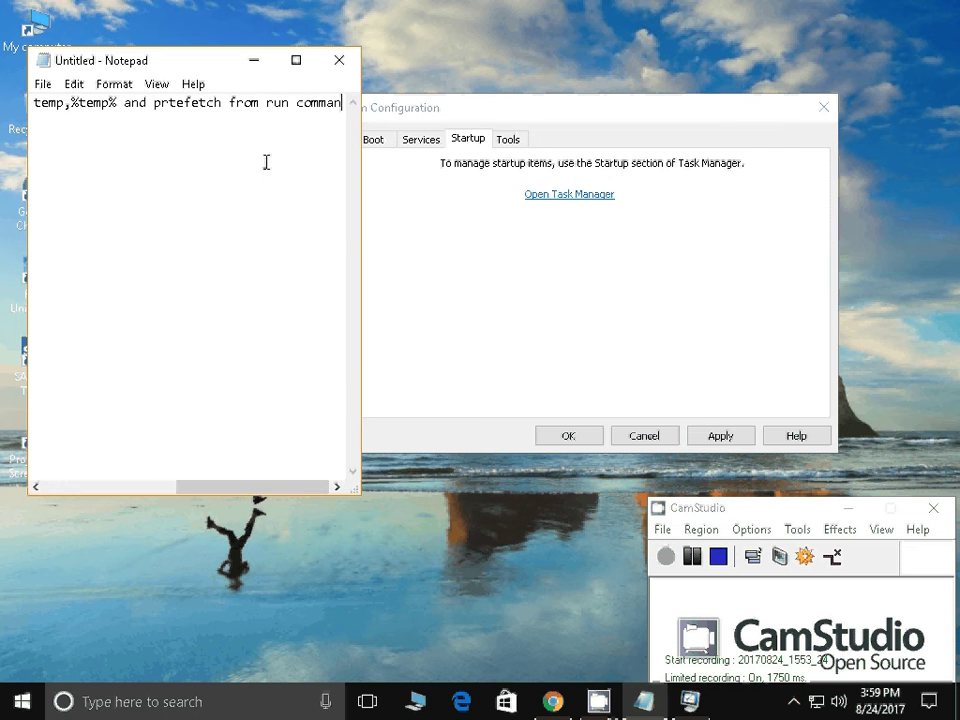
{"action": "type", "text": "d"}
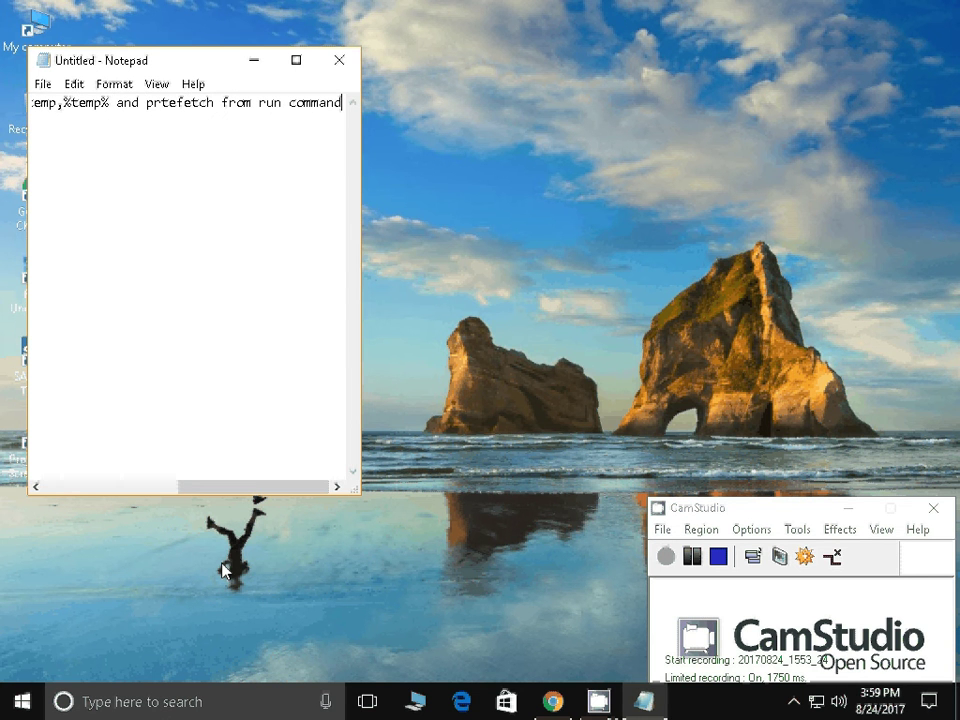
Open the C:\Windows\Temp folder by running 'temp' from the Run dialog
{"action": "key", "text": "super+r"}
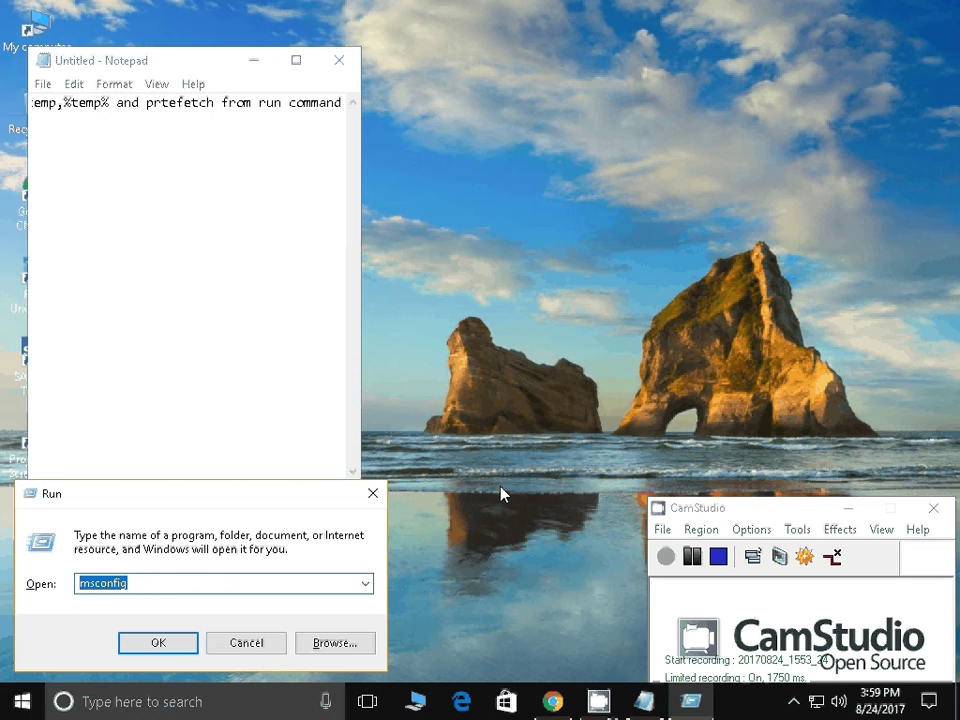
{"action": "type", "text": "temp"}
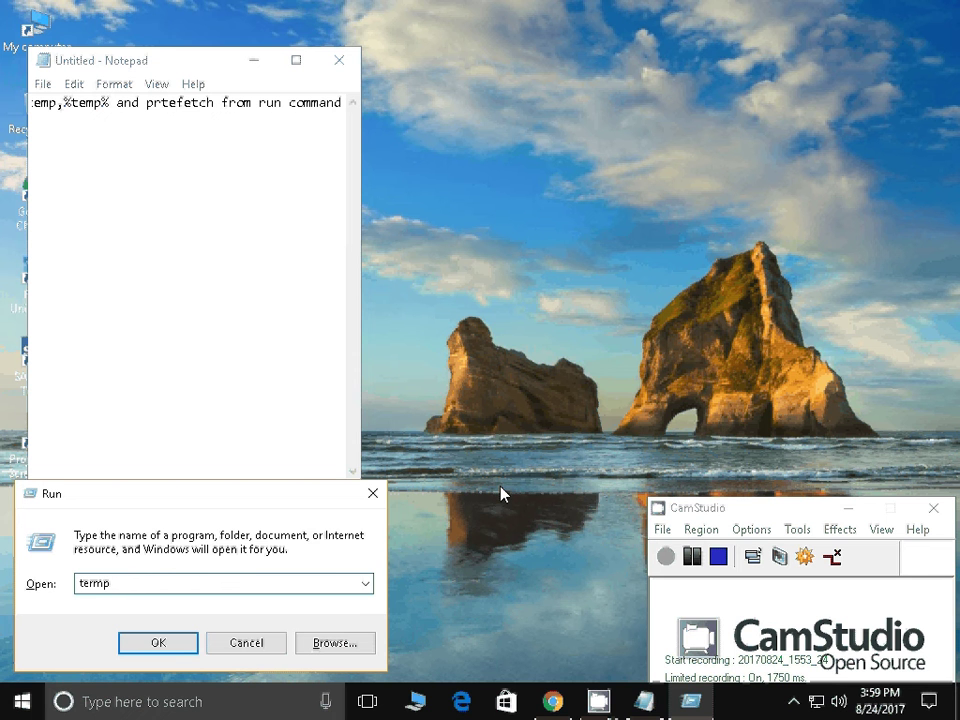
{"action": "double_click", "coordinate": [243, 581]}
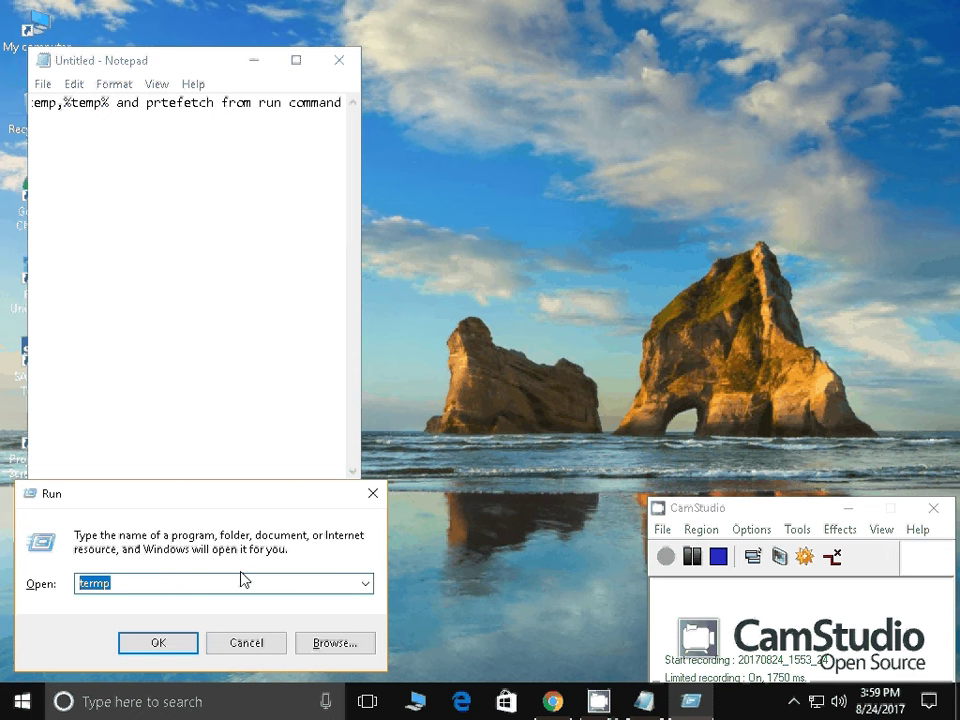
{"action": "type", "text": "temp"}
{"action": "key", "text": "Return"}
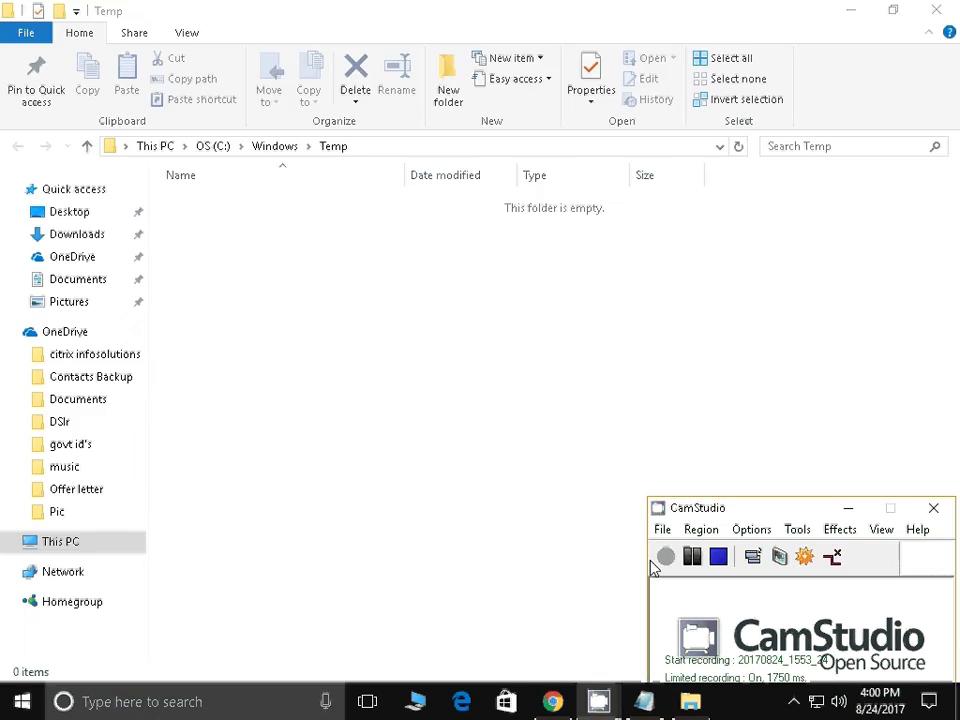
Replace the Notepad note with 'if you have any files here delet that one'
{"action": "left_click", "coordinate": [615, 704]}
{"action": "left_click", "coordinate": [624, 708]}
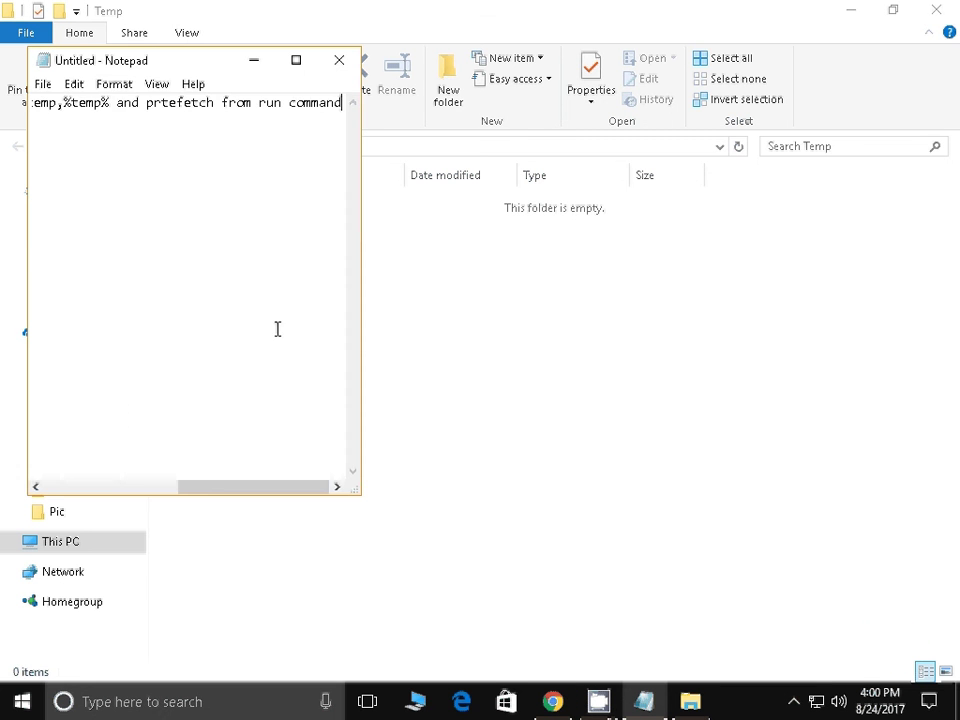
{"action": "key", "text": "ctrl+a"}
{"action": "key", "text": "Delete"}
{"action": "type", "text": "@e"}
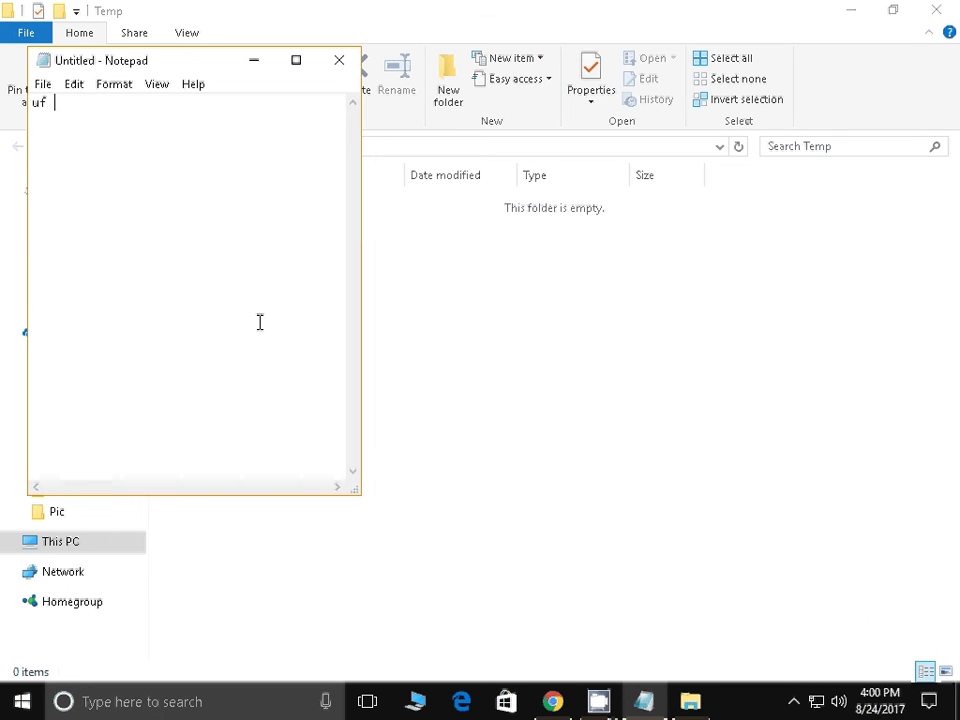
{"action": "key", "text": "BackSpace"}
{"action": "key", "text": "BackSpace"}
{"action": "type", "text": "if you have any"}
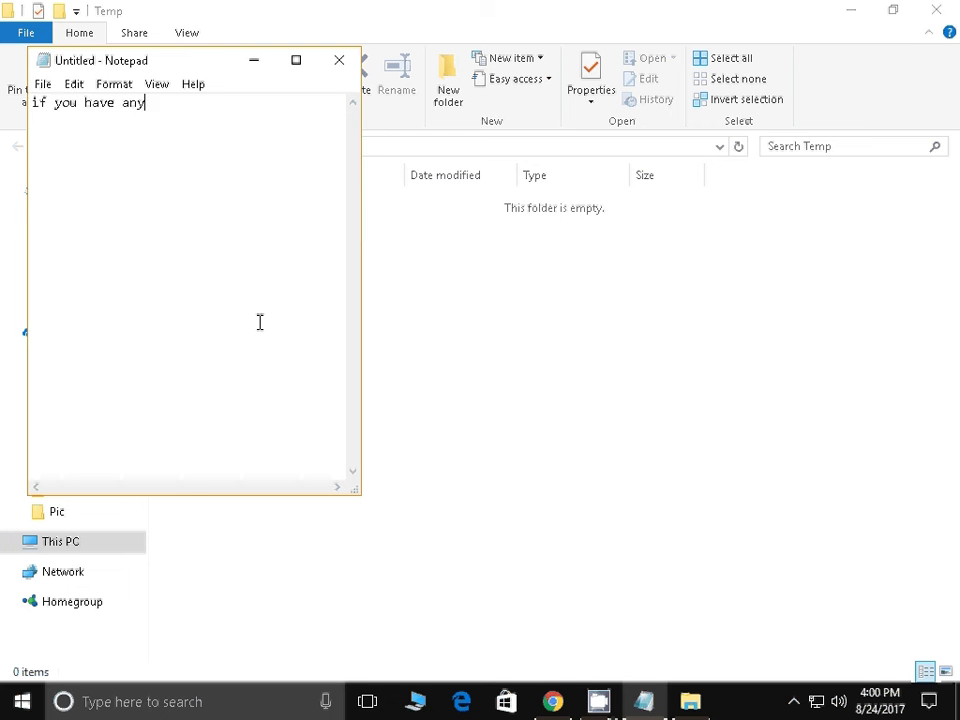
{"action": "type", "text": " files here d"}
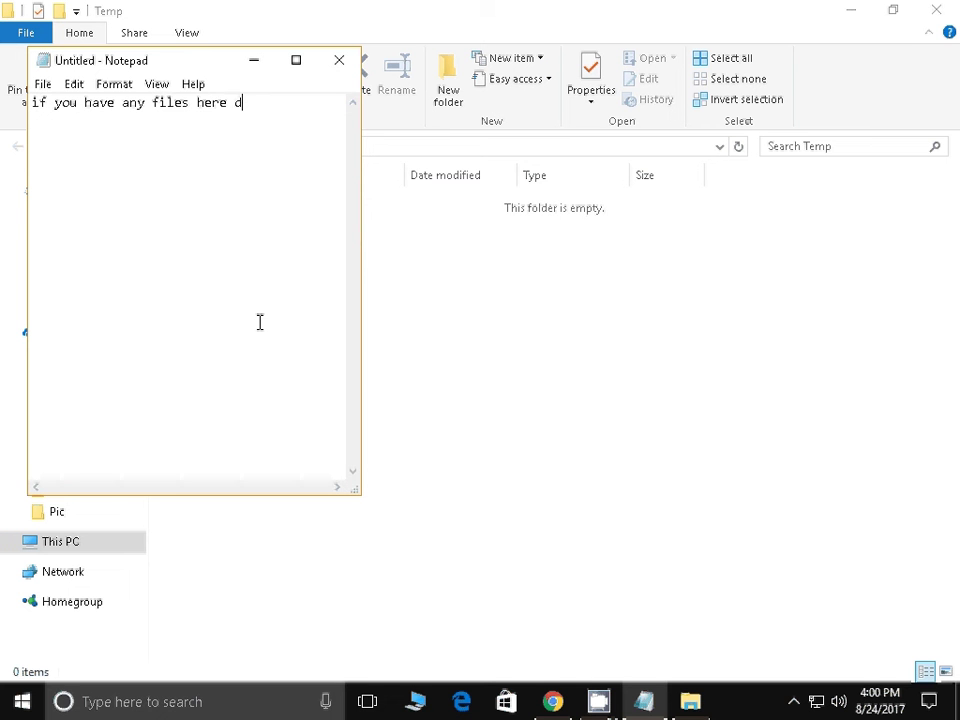
{"action": "type", "text": "elet that one"}
{"action": "key", "text": "ctrl+a"}
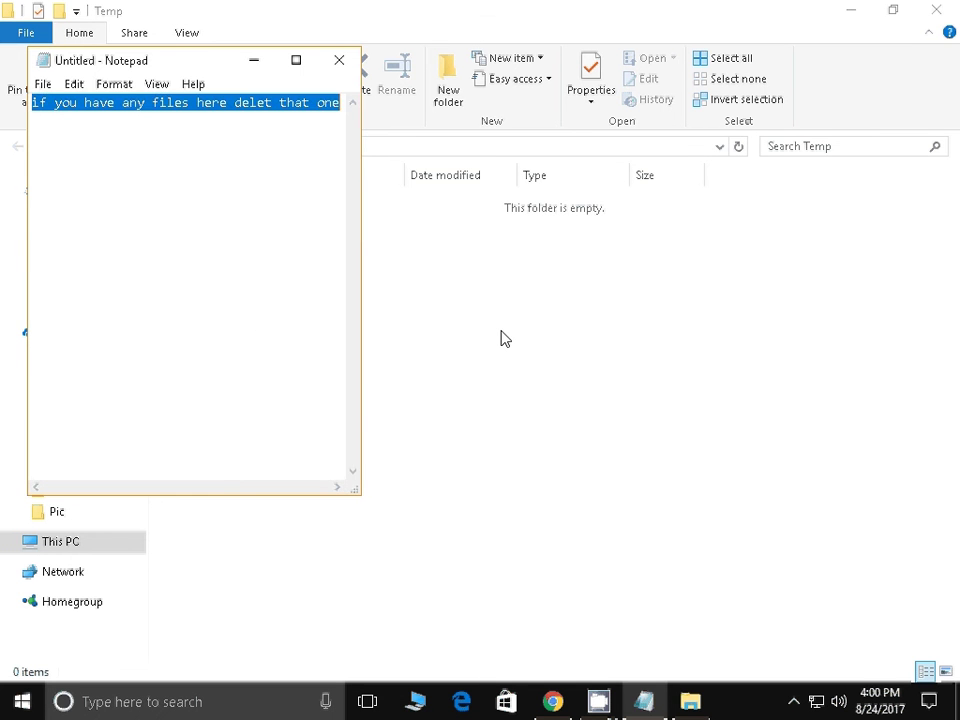
{"action": "left_click", "coordinate": [505, 339]}
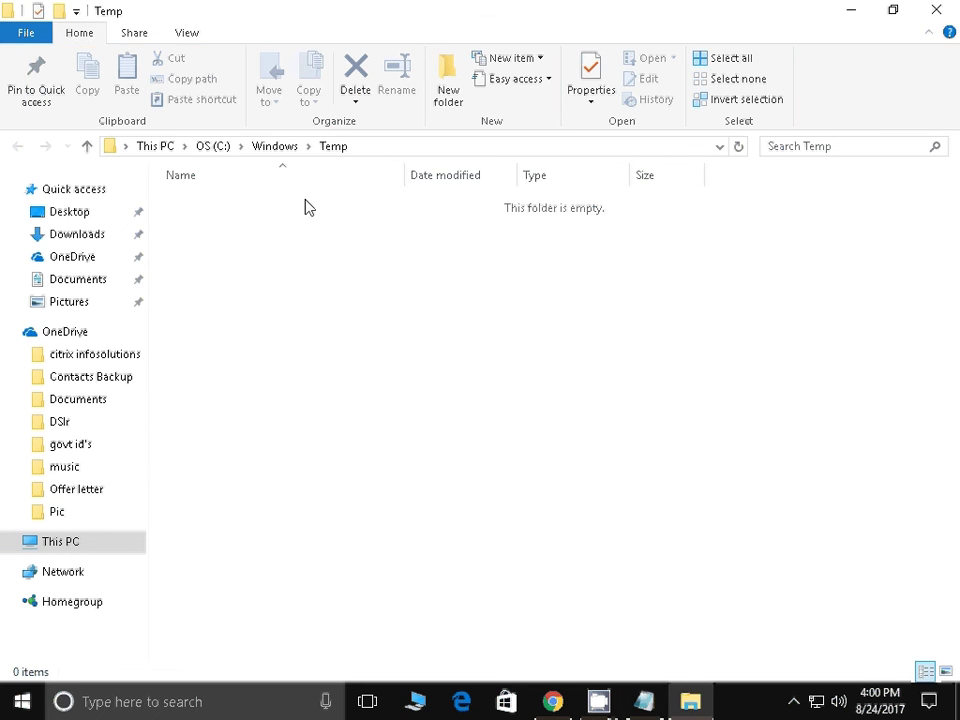
Close the Windows Temp folder and write 'now go to %temp%' in the note
{"action": "left_click", "coordinate": [937, 12]}
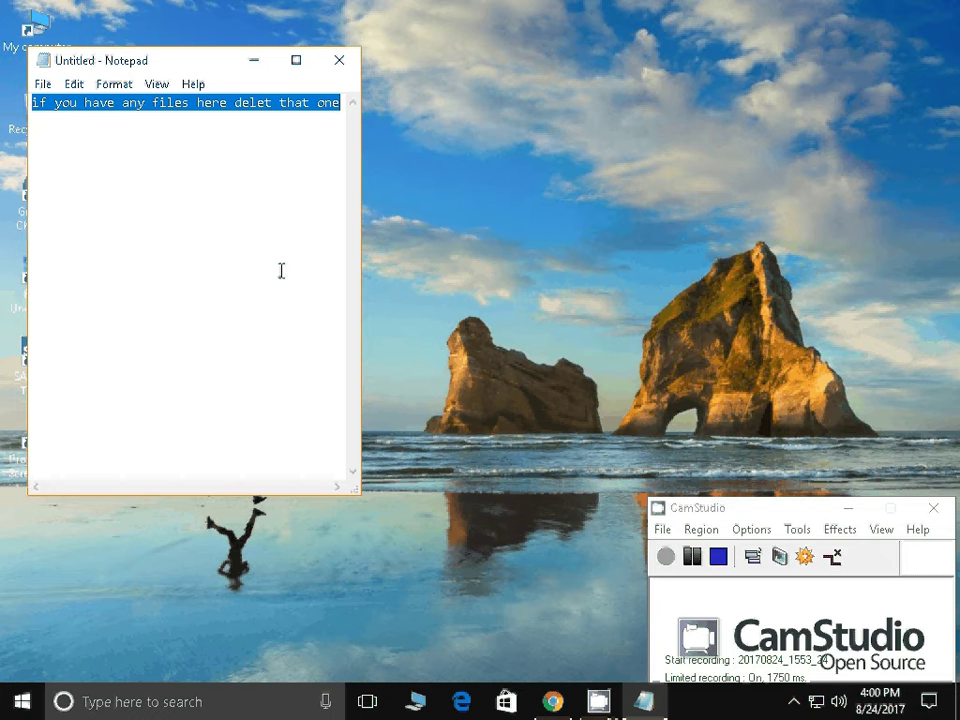
{"action": "type", "text": "now "}
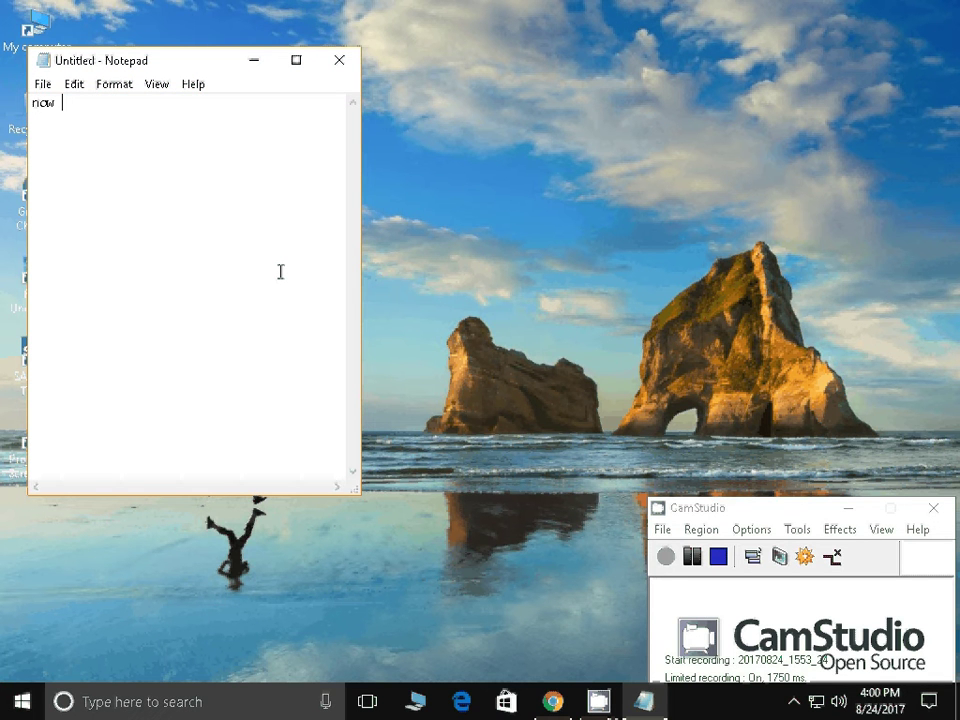
{"action": "type", "text": "go to %temp%"}
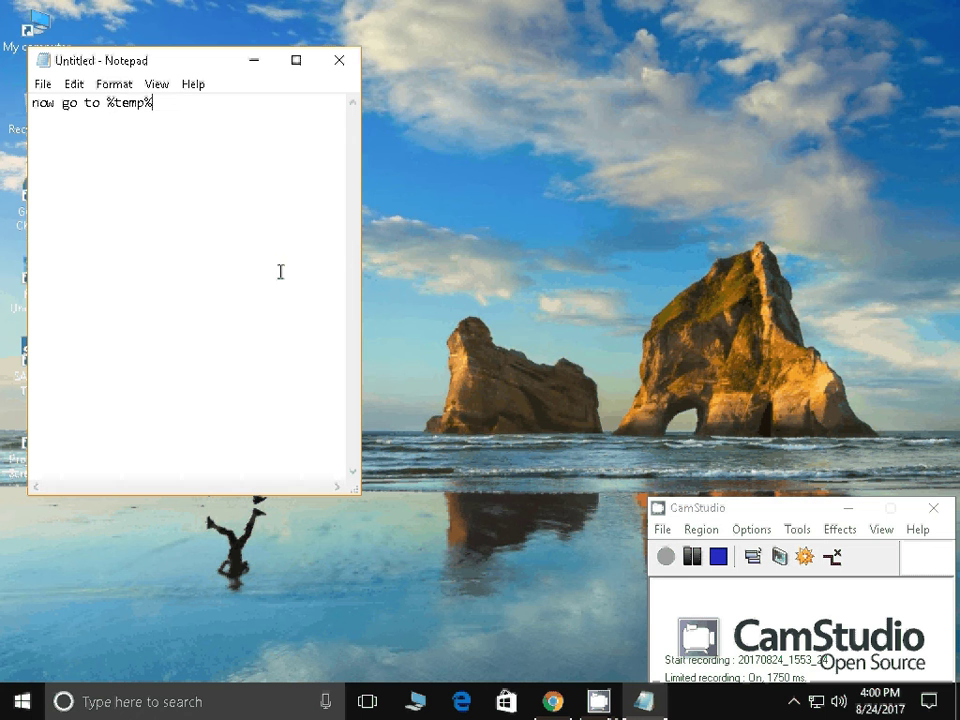
{"action": "left_click_drag", "start_coordinate": [153, 103], "coordinate": [105, 103]}
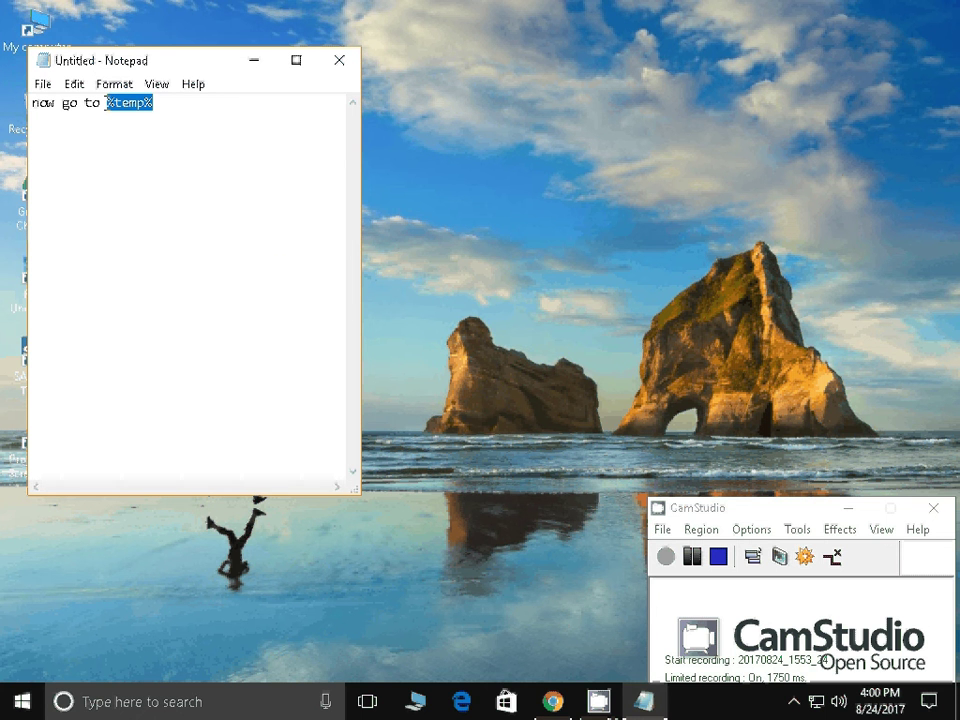
In %temp%, try permanently deleting mciF8D0.tmp; it is in use, so cancel and close
{"action": "key", "text": "super+r"}
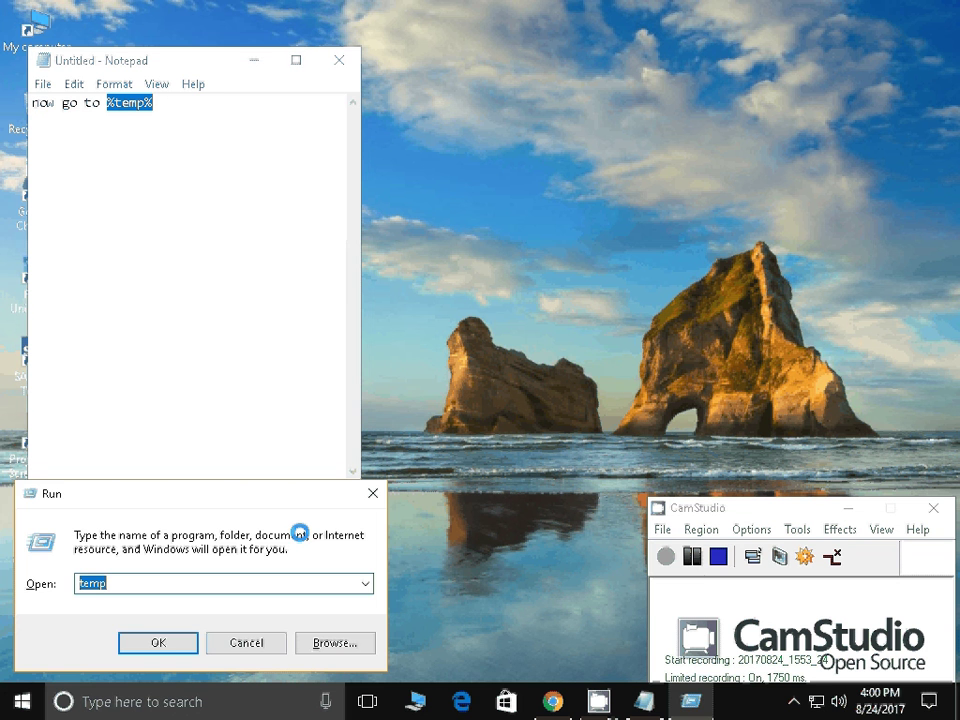
{"action": "key", "text": "Escape"}
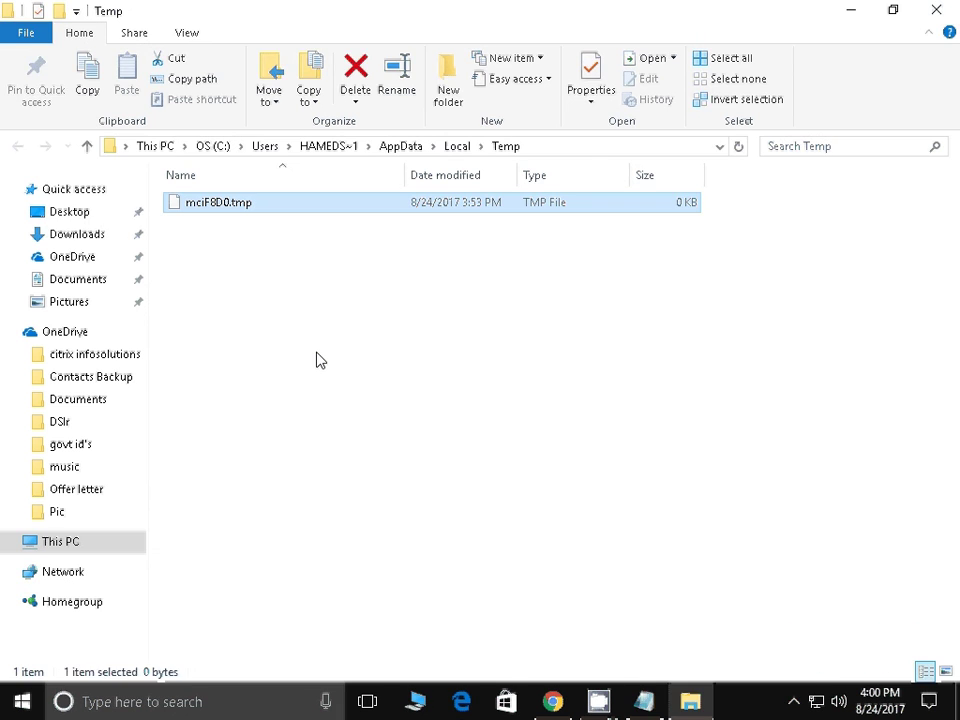
{"action": "key", "text": "shift+Delete"}
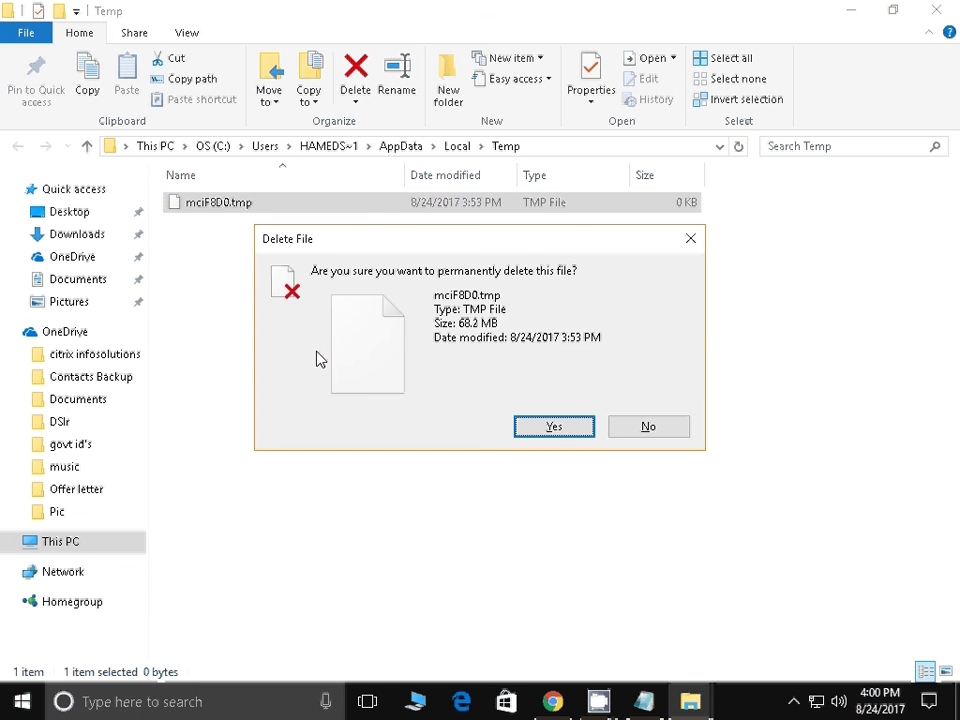
{"action": "key", "text": "Return"}
{"action": "left_click", "coordinate": [537, 268]}
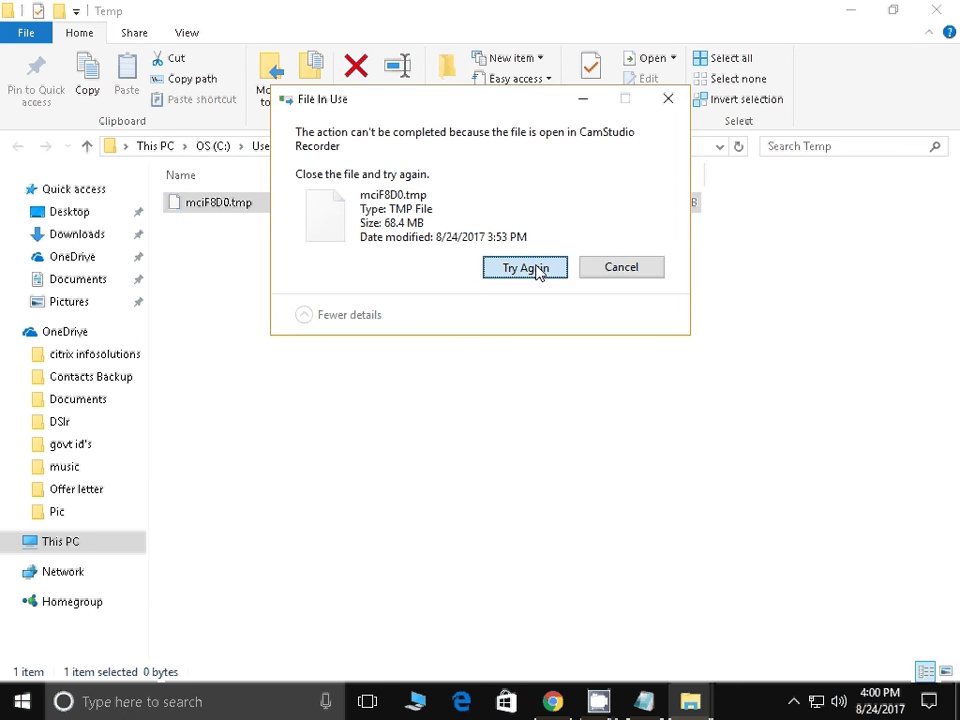
{"action": "left_click", "coordinate": [621, 267]}
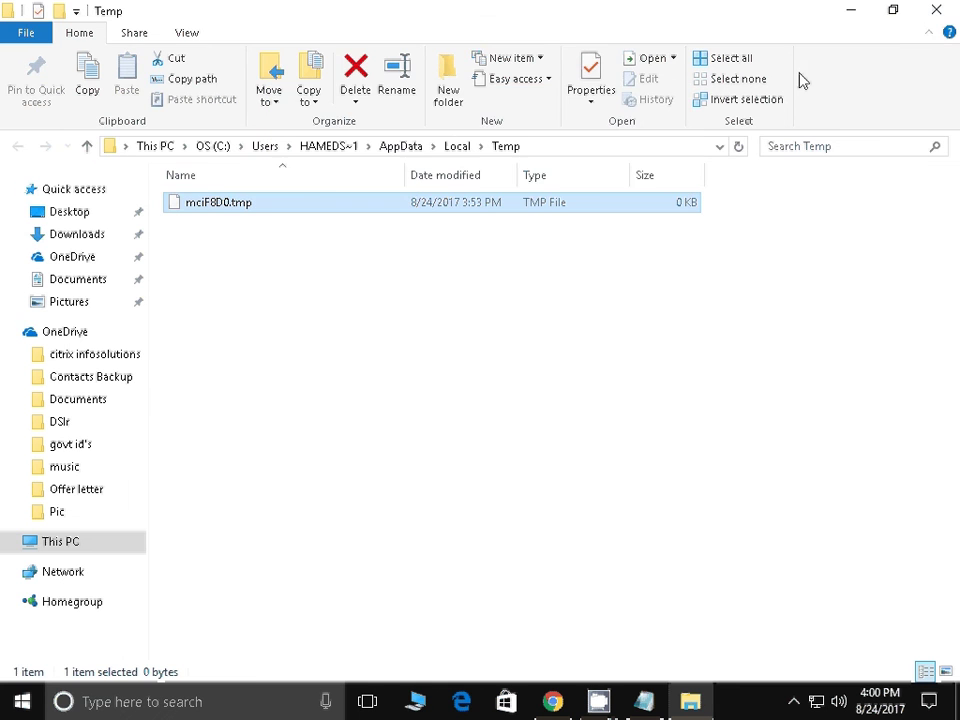
{"action": "left_click", "coordinate": [952, 16]}
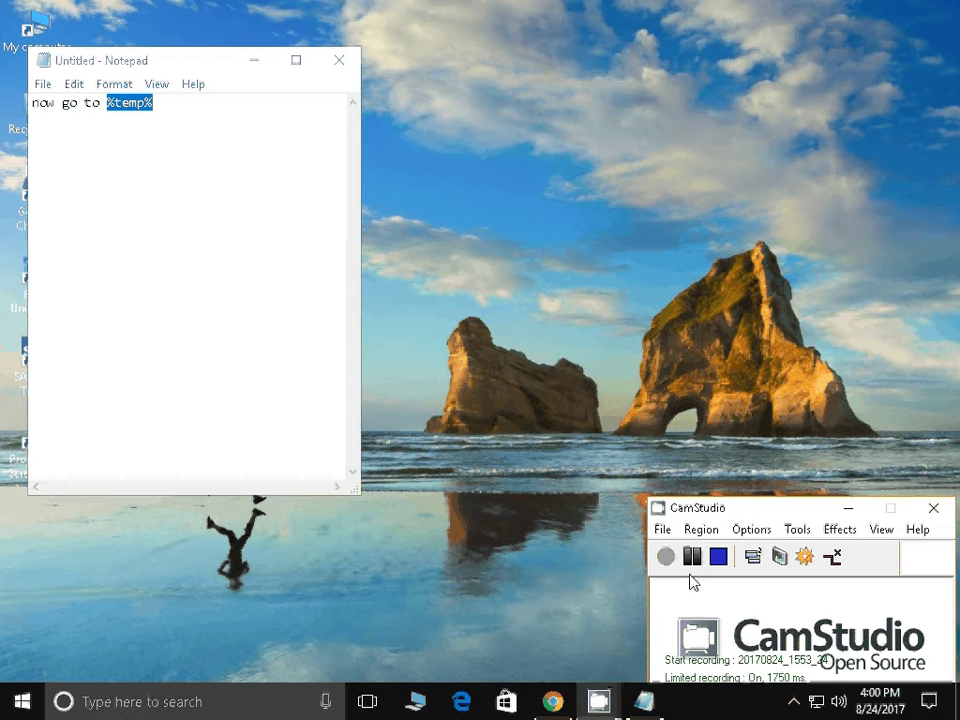
Run 'prefe' to open C:\Windows\Prefetch and select all of its files
{"action": "key", "text": "super+r"}
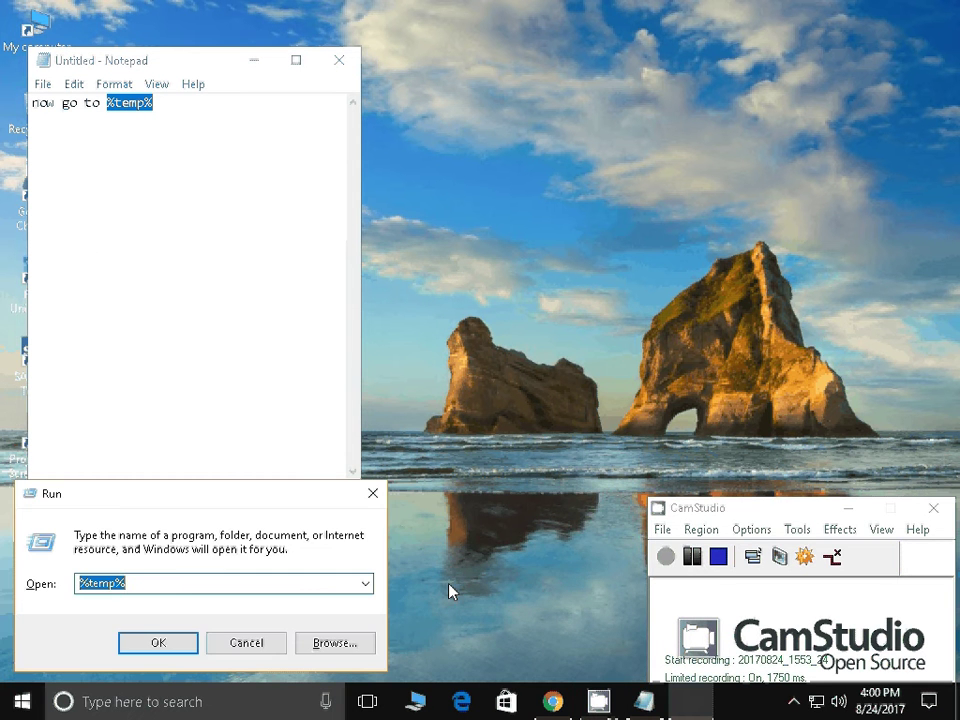
{"action": "type", "text": "prefe"}
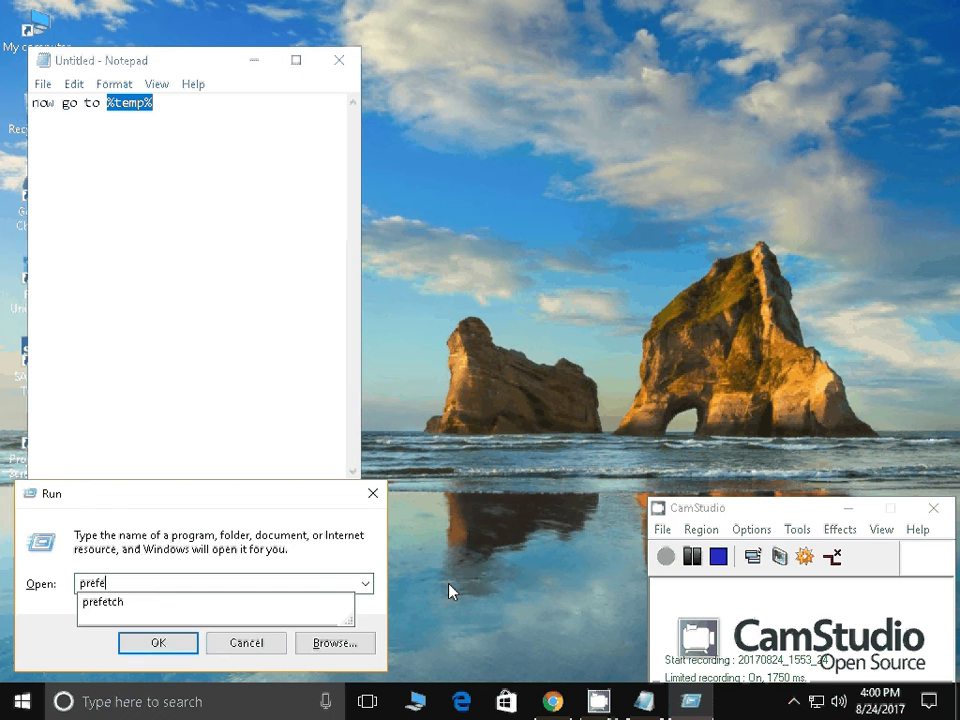
{"action": "key", "text": "Return"}
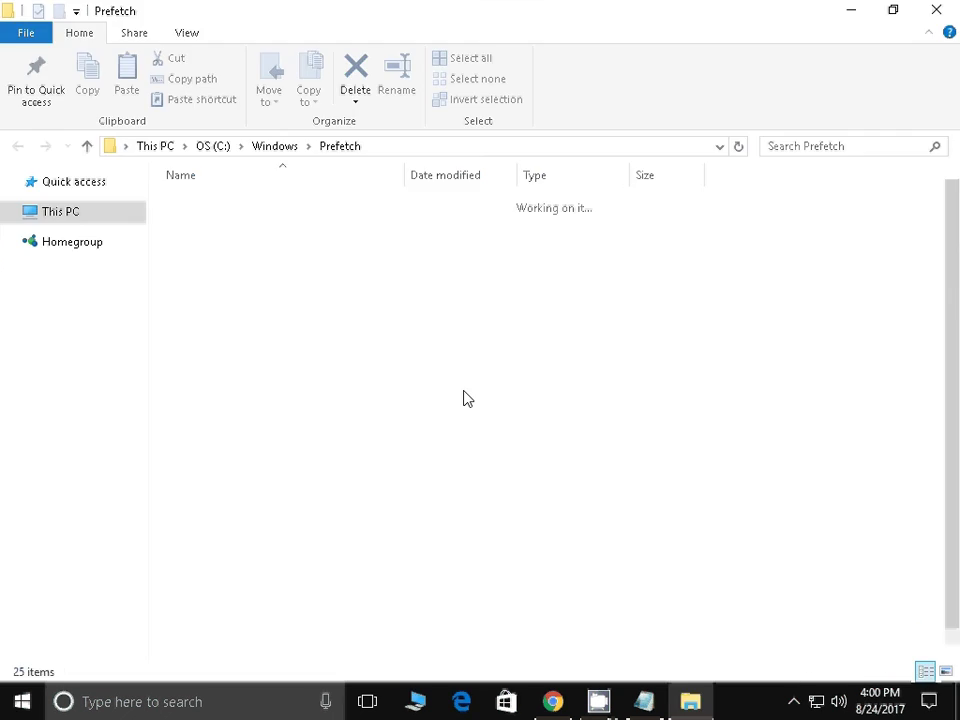
{"action": "left_click", "coordinate": [420, 366]}
{"action": "key", "text": "ctrl+a"}
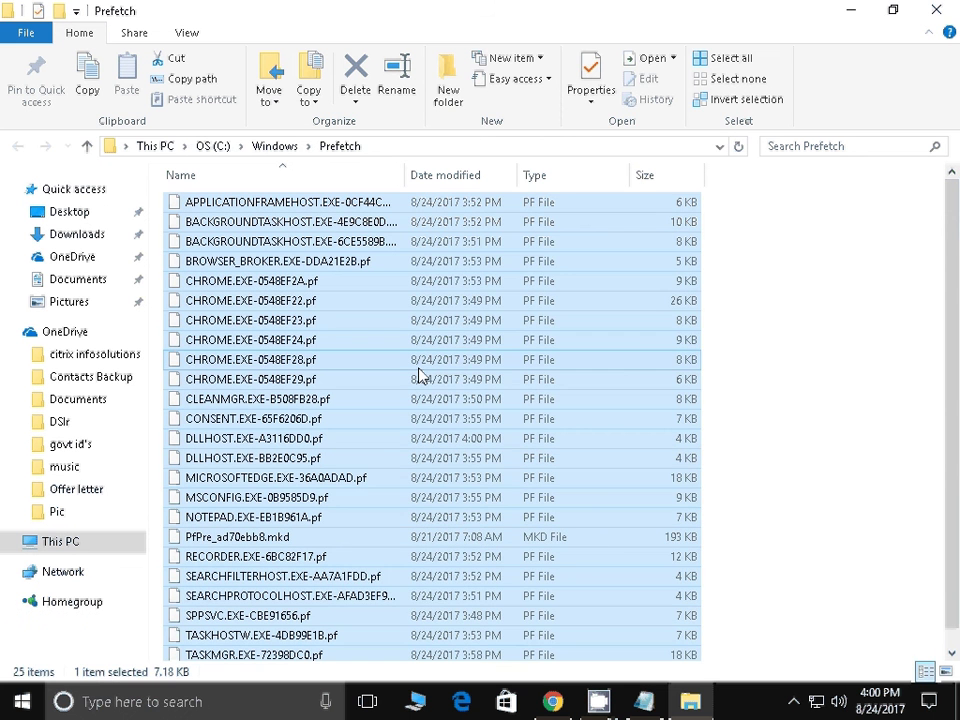
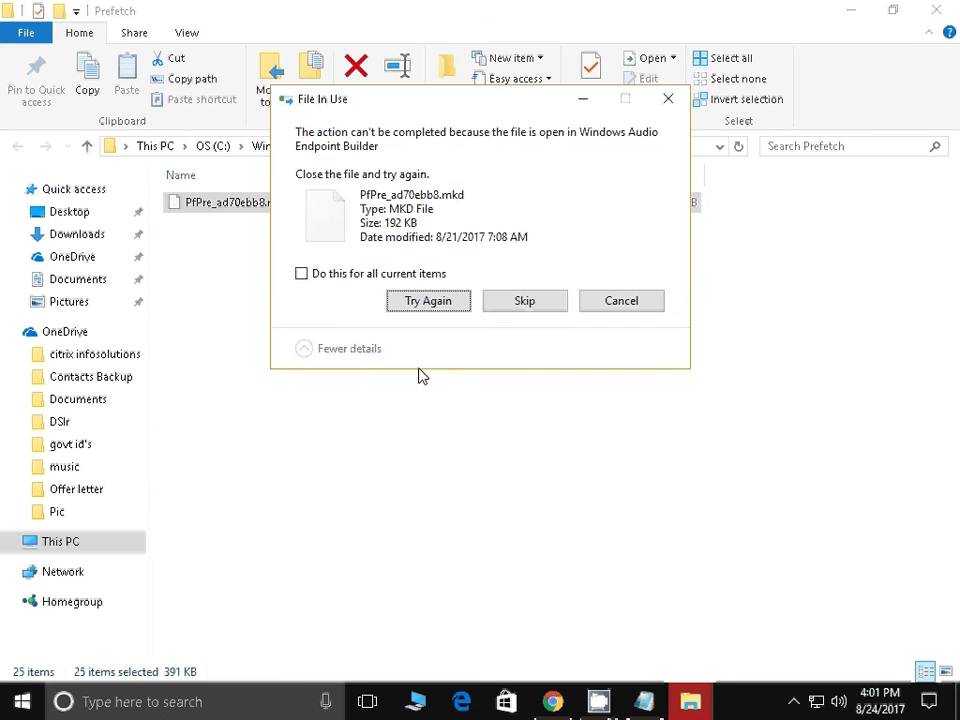
Retry the blocked deletion so the Prefetch files keep being removed
{"action": "left_click", "coordinate": [440, 302]}
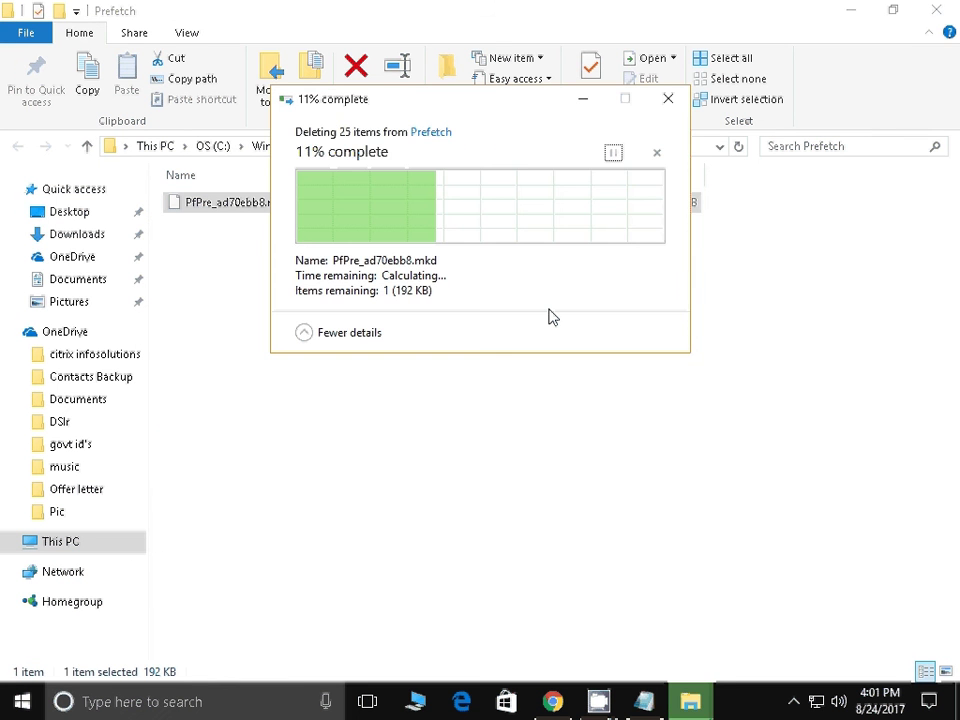
Close the Prefetch window, edit the note to read 'now go to cleanmgr', and select 'cleanmgr'
{"action": "left_click", "coordinate": [950, 11]}
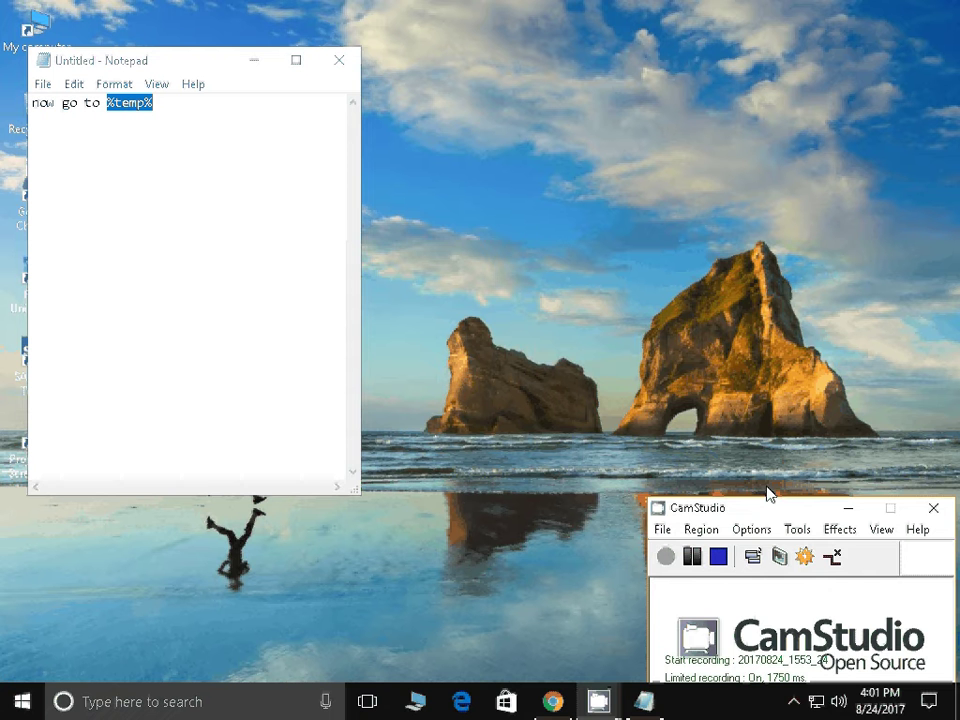
{"action": "left_click", "coordinate": [170, 253]}
{"action": "key", "text": "BackSpace"}
{"action": "key", "text": "BackSpace"}
{"action": "key", "text": "BackSpace"}
{"action": "key", "text": "BackSpace"}
{"action": "key", "text": "BackSpace"}
{"action": "key", "text": "BackSpace"}
{"action": "key", "text": "BackSpace"}
{"action": "key", "text": "BackSpace"}
{"action": "key", "text": "BackSpace"}
{"action": "key", "text": "BackSpace"}
{"action": "key", "text": "BackSpace"}
{"action": "key", "text": "BackSpace"}
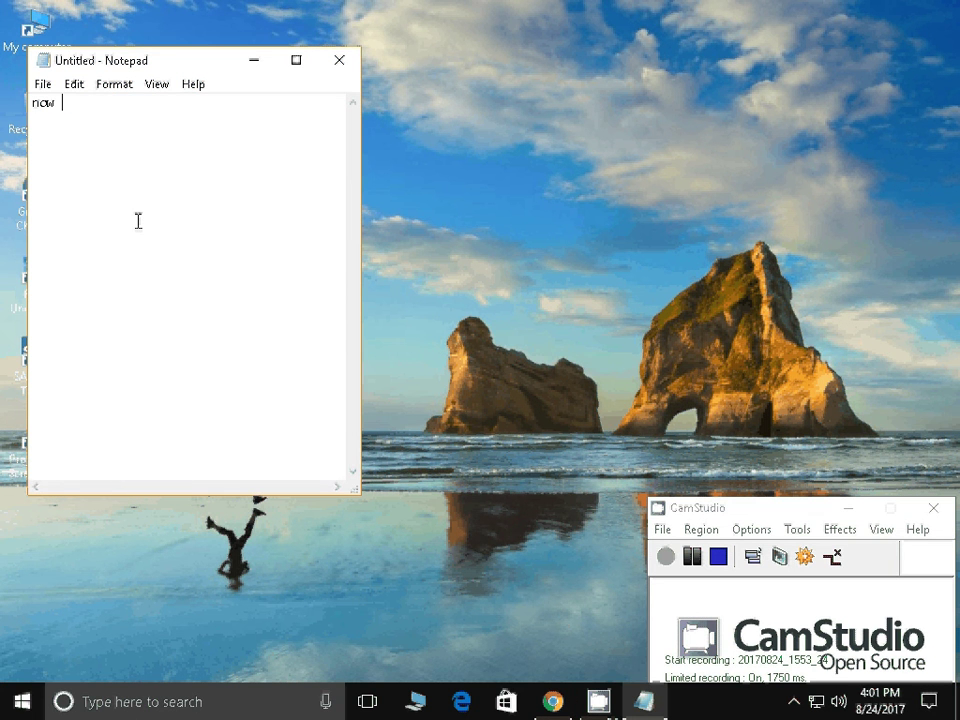
{"action": "type", "text": "go to cleanmge"}
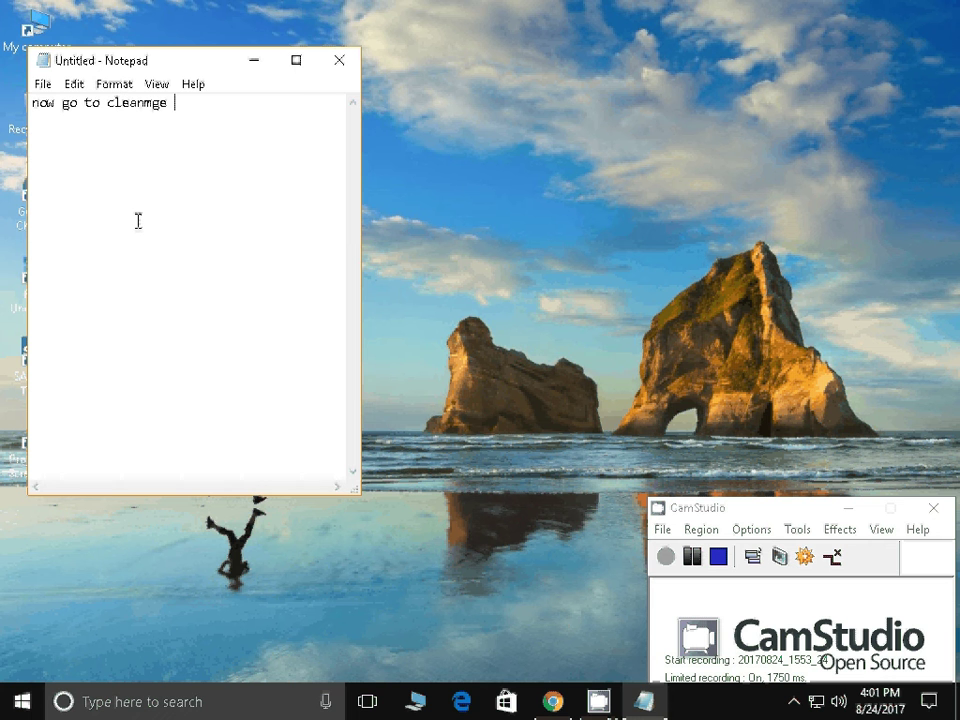
{"action": "key", "text": "BackSpace"}
{"action": "key", "text": "BackSpace"}
{"action": "type", "text": "r"}
{"action": "double_click", "coordinate": [110, 103]}
{"action": "key", "text": "ctrl+c"}
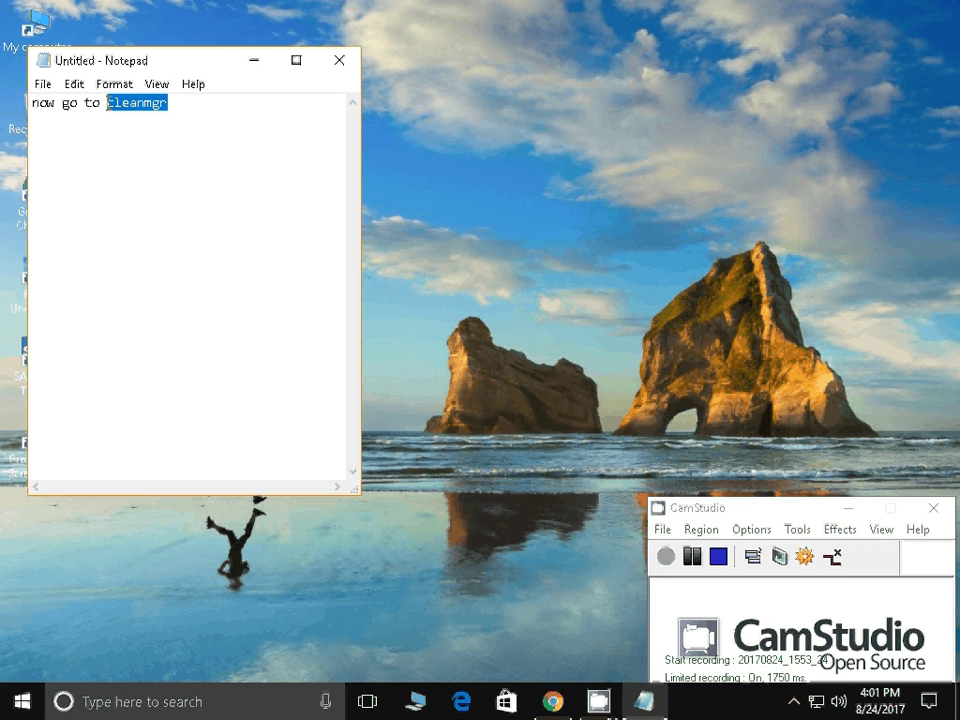
{"action": "key", "text": "super+r"}
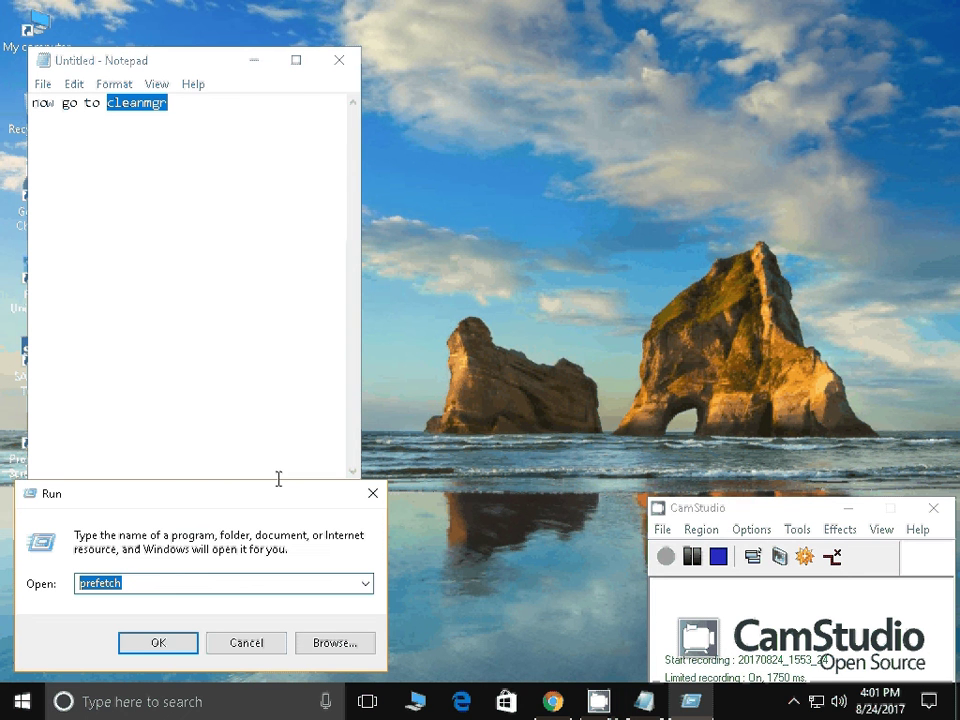
Launch cleanmgr for drive C: and delete all checked junk file categories, about 21.8 MB
{"action": "key", "text": "ctrl+v"}
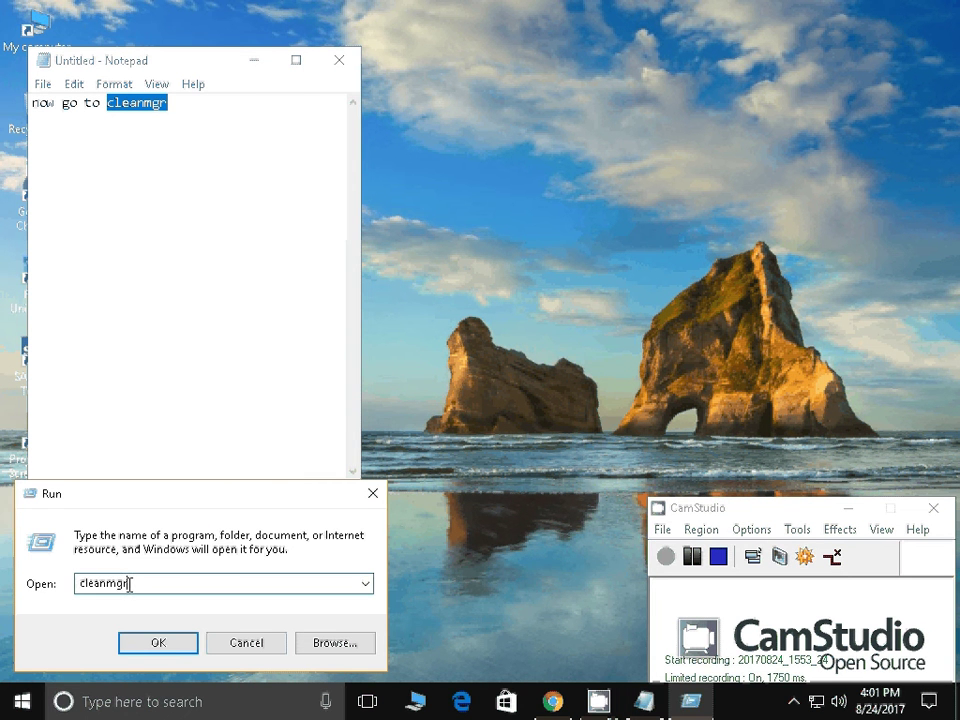
{"action": "key", "text": "Return"}
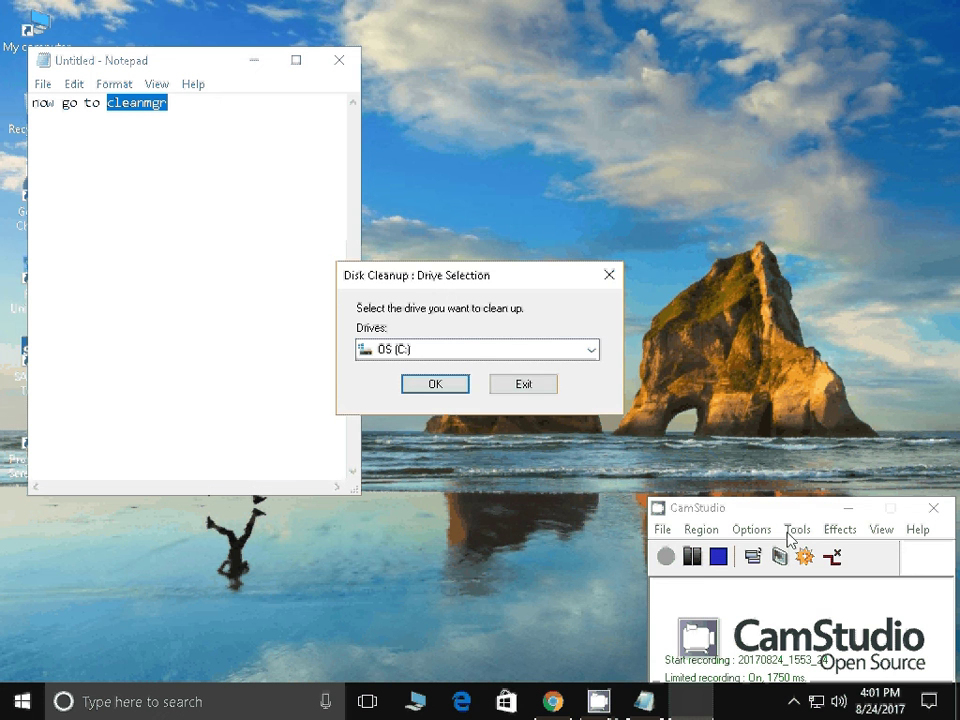
{"action": "left_click", "coordinate": [450, 389]}
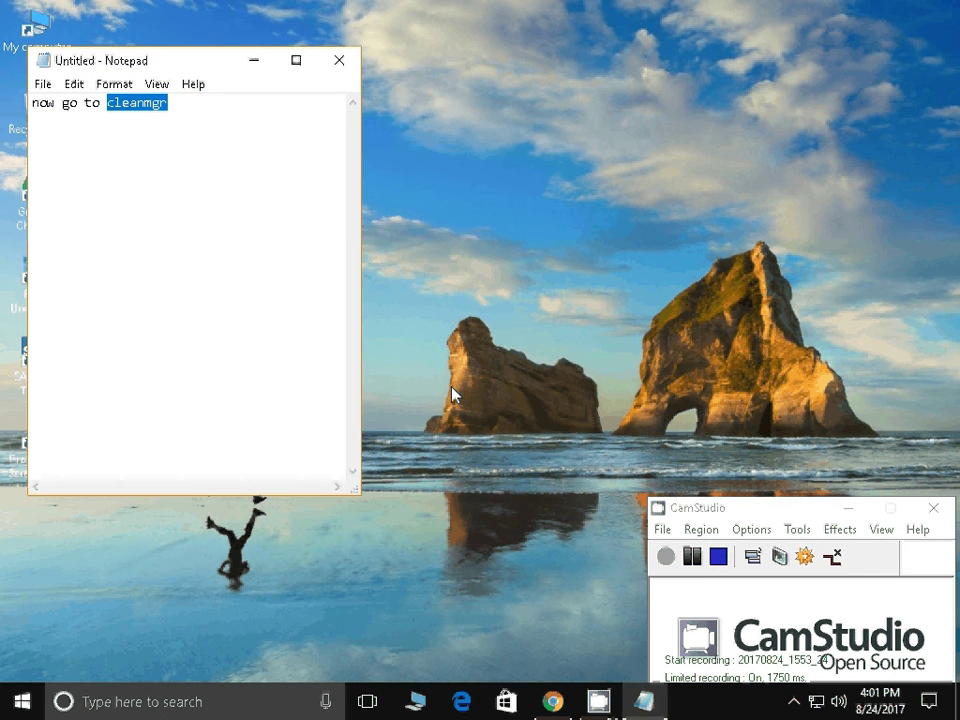
{"action": "left_click", "coordinate": [694, 559]}
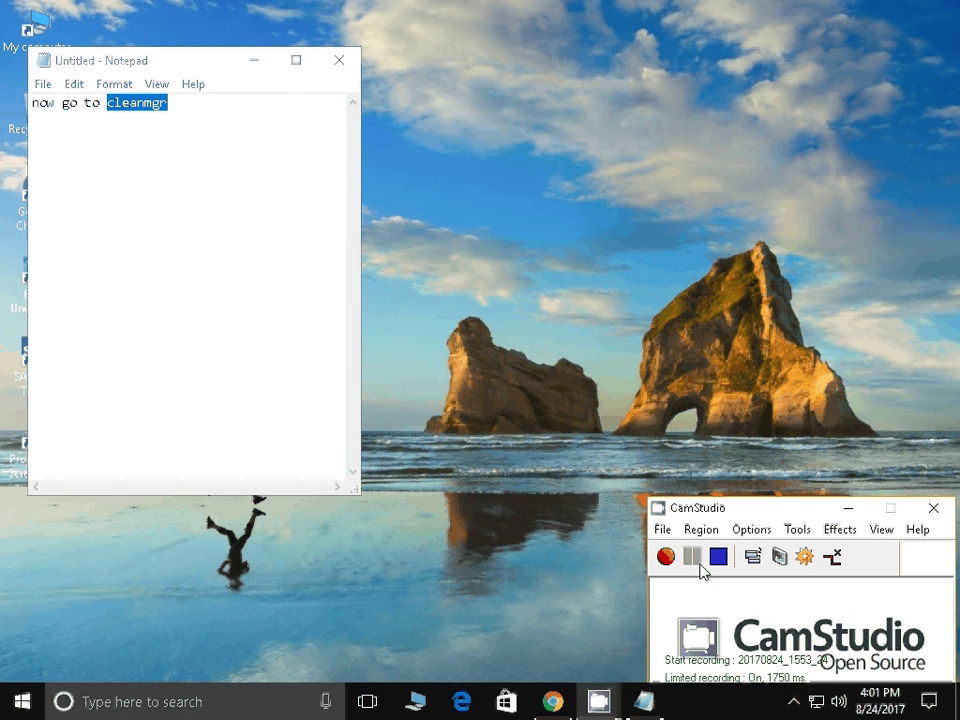
{"action": "left_click", "coordinate": [667, 558]}
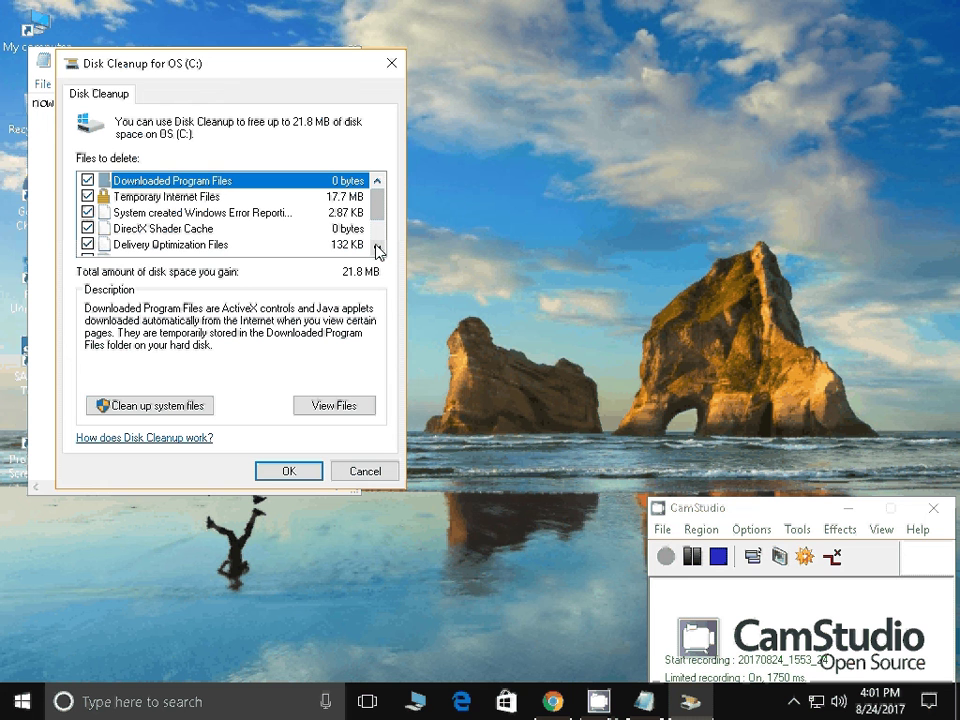
{"action": "scroll", "coordinate": [378, 252], "scroll_direction": "down", "scroll_amount": 1}
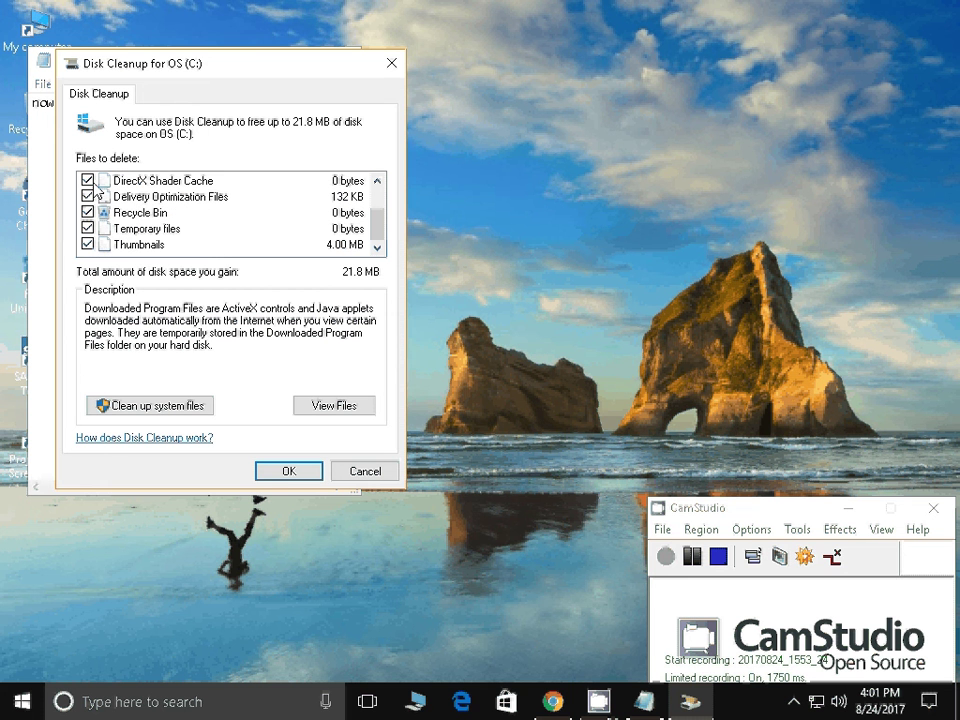
{"action": "scroll", "coordinate": [290, 188], "scroll_direction": "up", "scroll_amount": 1}
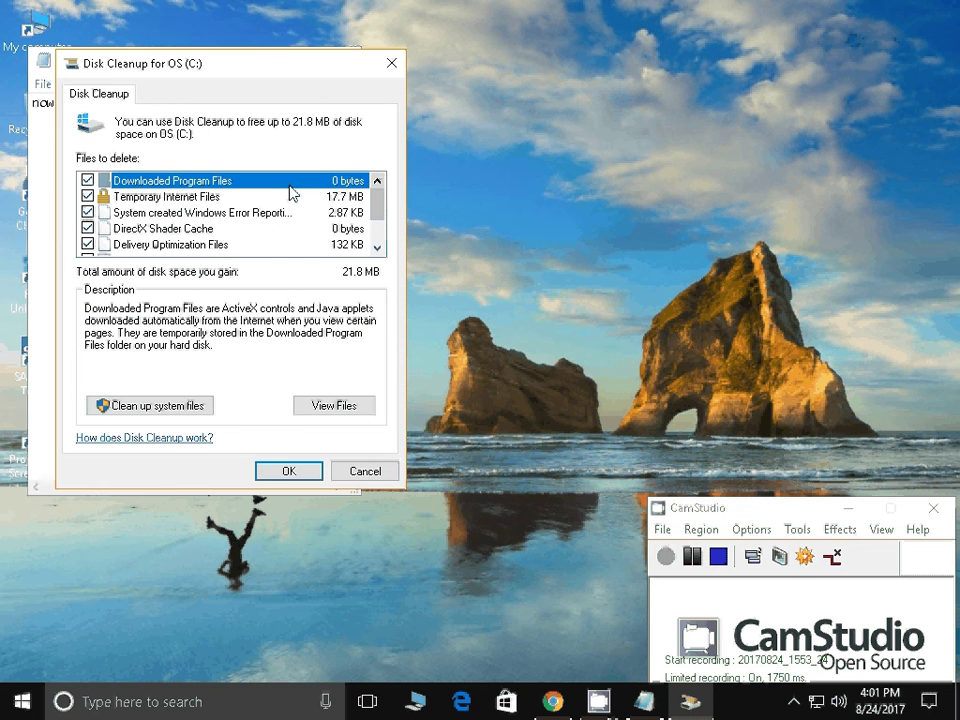
{"action": "left_click", "coordinate": [290, 471]}
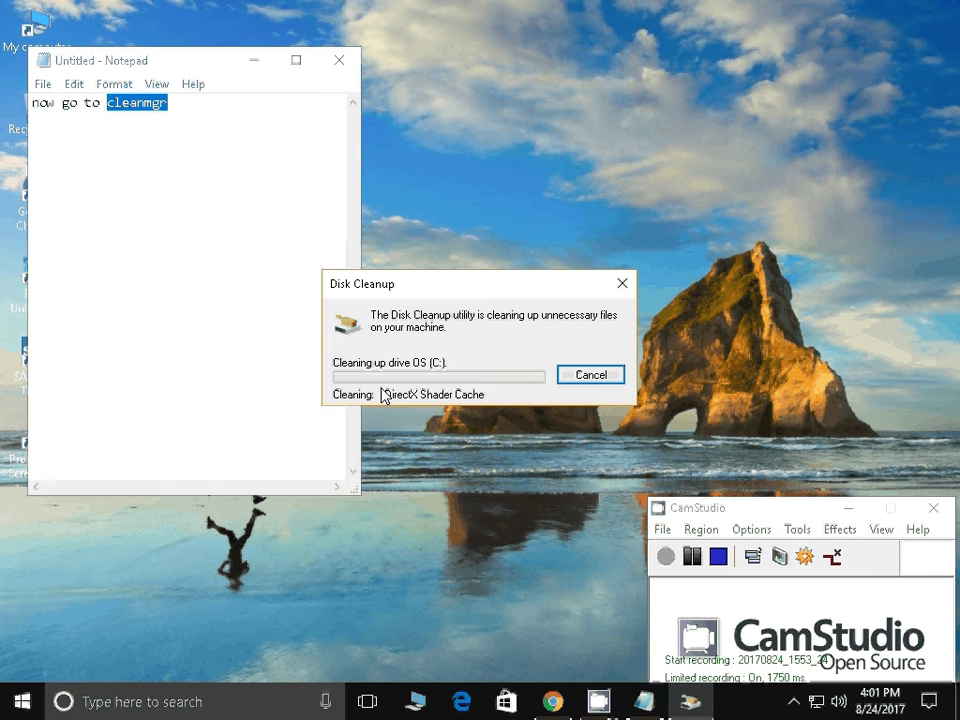
{"action": "left_click", "coordinate": [694, 561]}
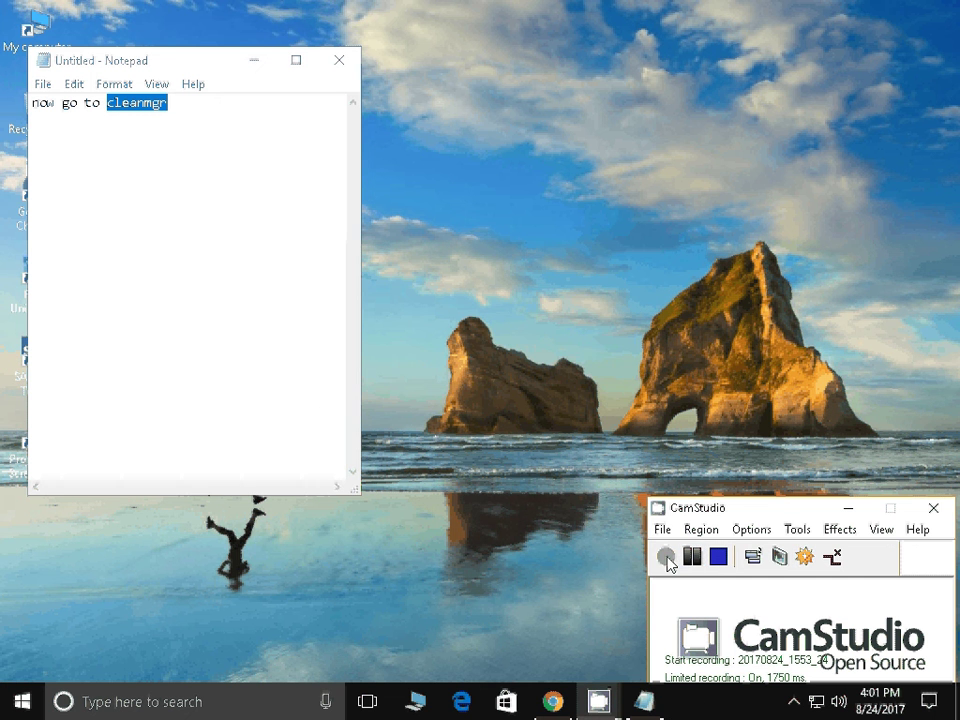
Replace the note with the tip 'and if you don't have ccleaner download that it will remove all the unwanted files form the compute'
{"action": "left_click", "coordinate": [262, 218]}
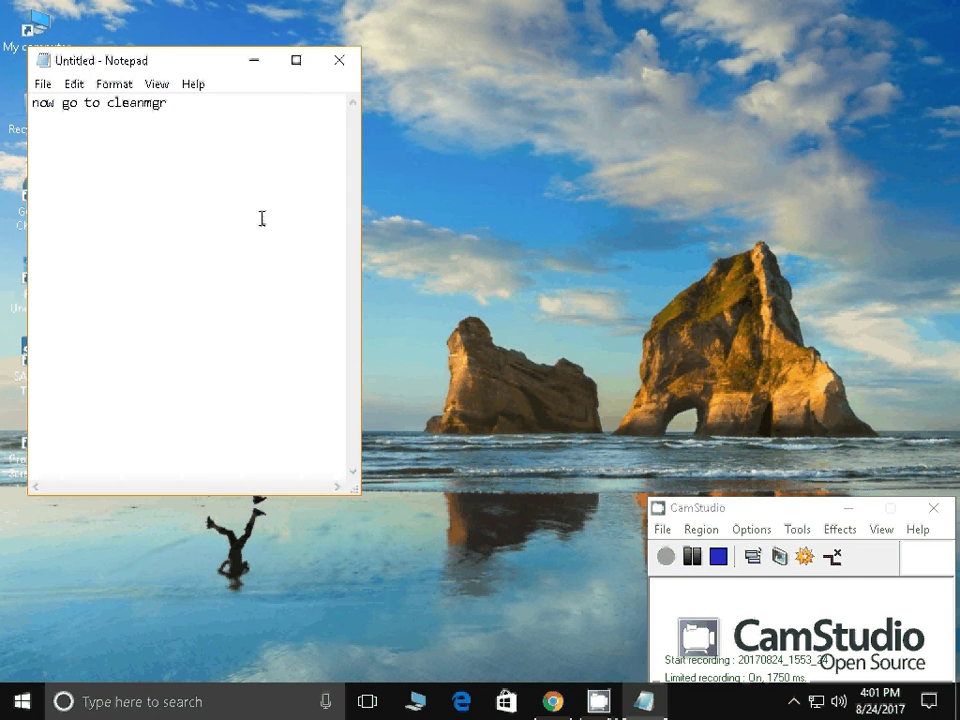
{"action": "key", "text": "ctrl+a"}
{"action": "type", "text": "and"}
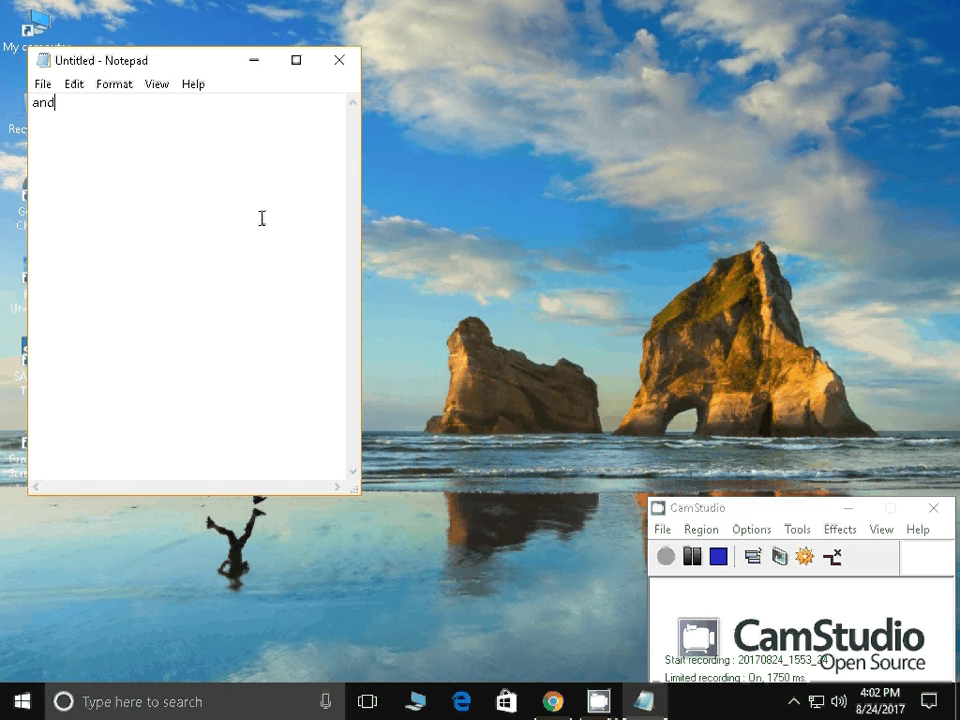
{"action": "type", "text": " if you don't have ccleaner"}
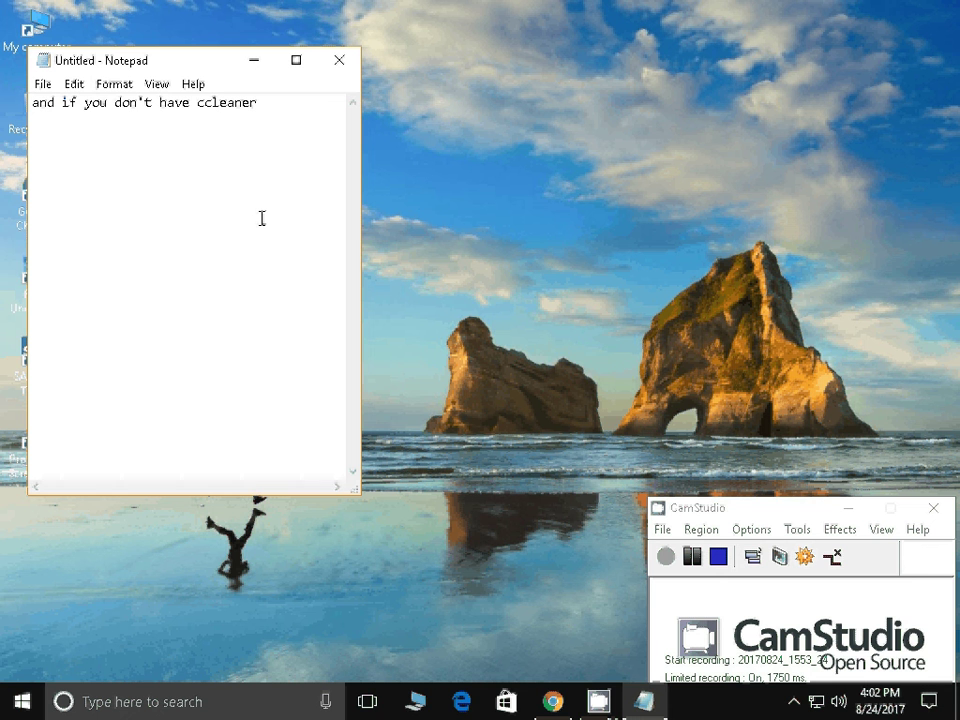
{"action": "type", "text": " dio"}
{"action": "key", "text": "BackSpace"}
{"action": "key", "text": "BackSpace"}
{"action": "type", "text": "ownlioa"}
{"action": "key", "text": "BackSpace"}
{"action": "key", "text": "BackSpace"}
{"action": "key", "text": "BackSpace"}
{"action": "type", "text": "oad that "}
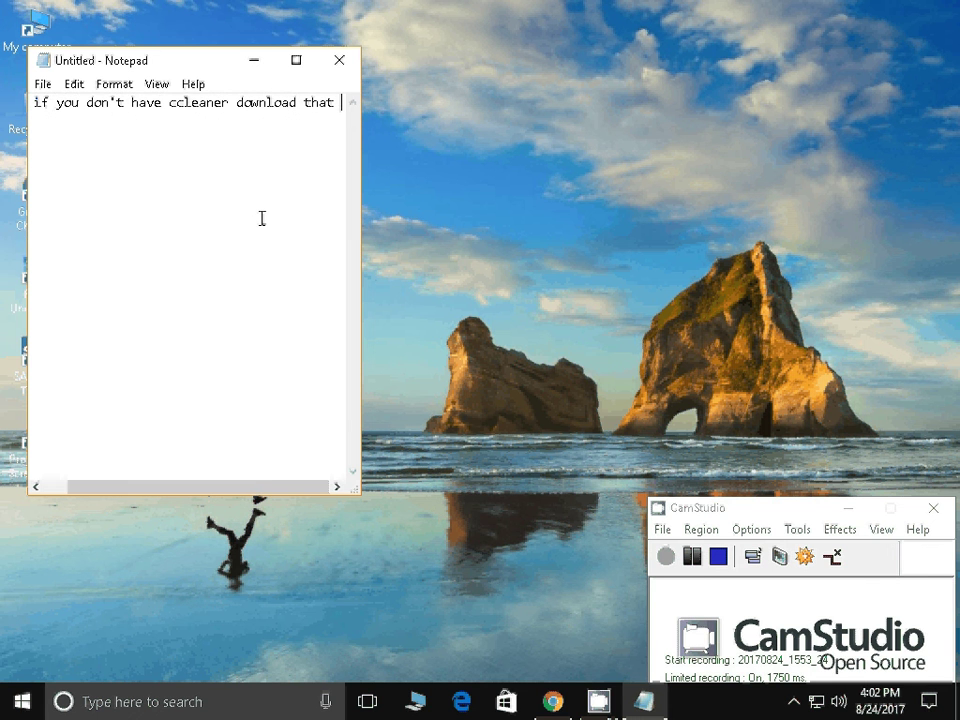
{"action": "type", "text": "it will "}
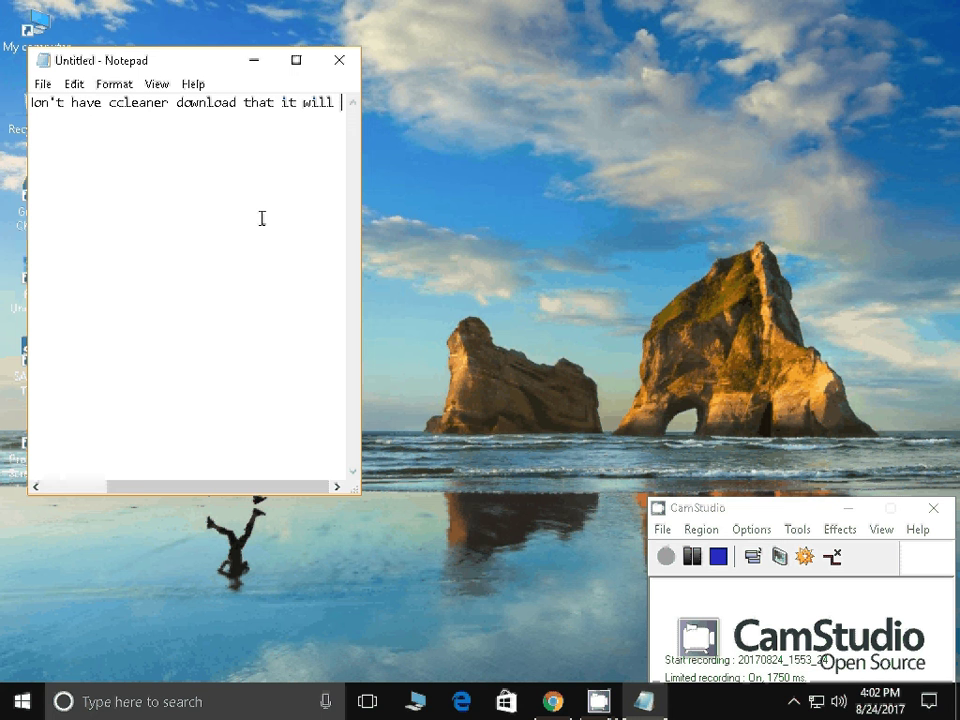
{"action": "type", "text": "remove all"}
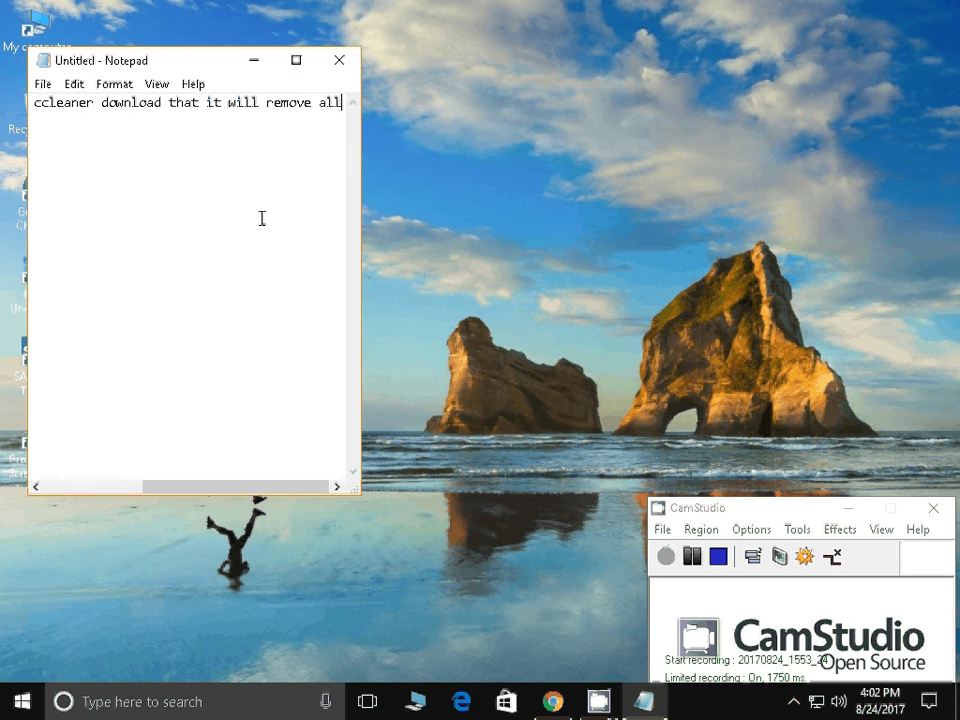
{"action": "type", "text": " the une"}
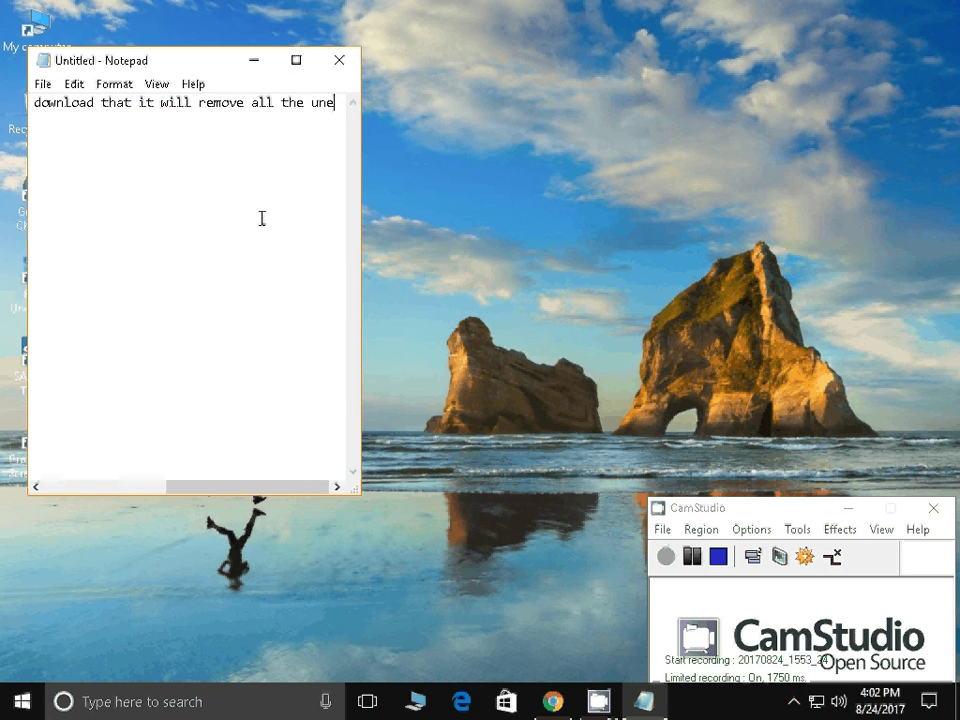
{"action": "key", "text": "BackSpace"}
{"action": "type", "text": "waNTED FILES"}
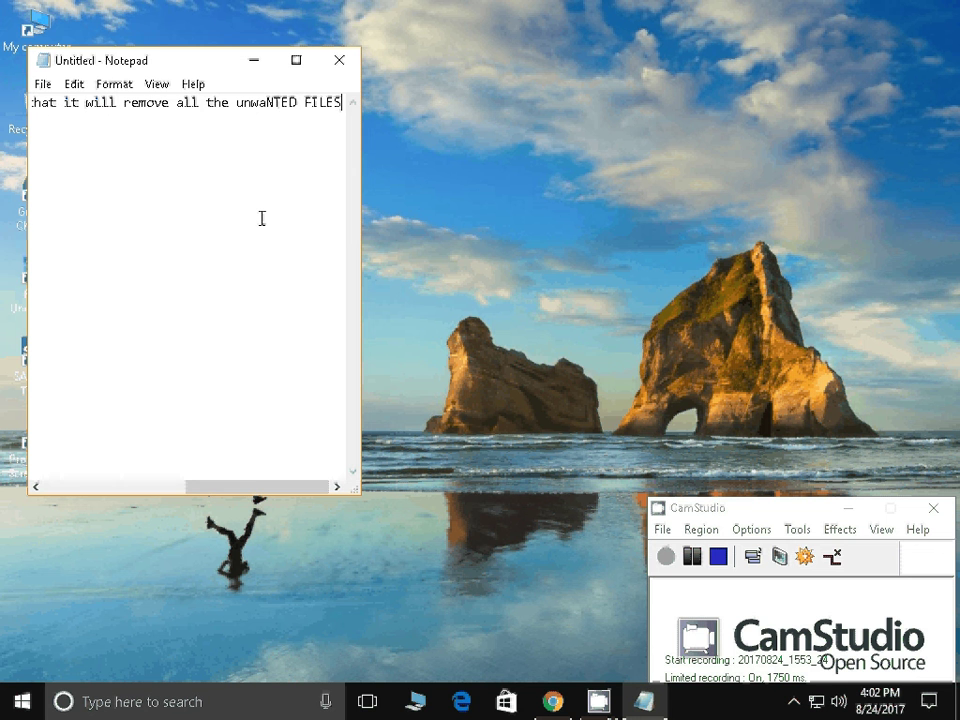
{"action": "type", "text": " FORM THE COMPUTE"}
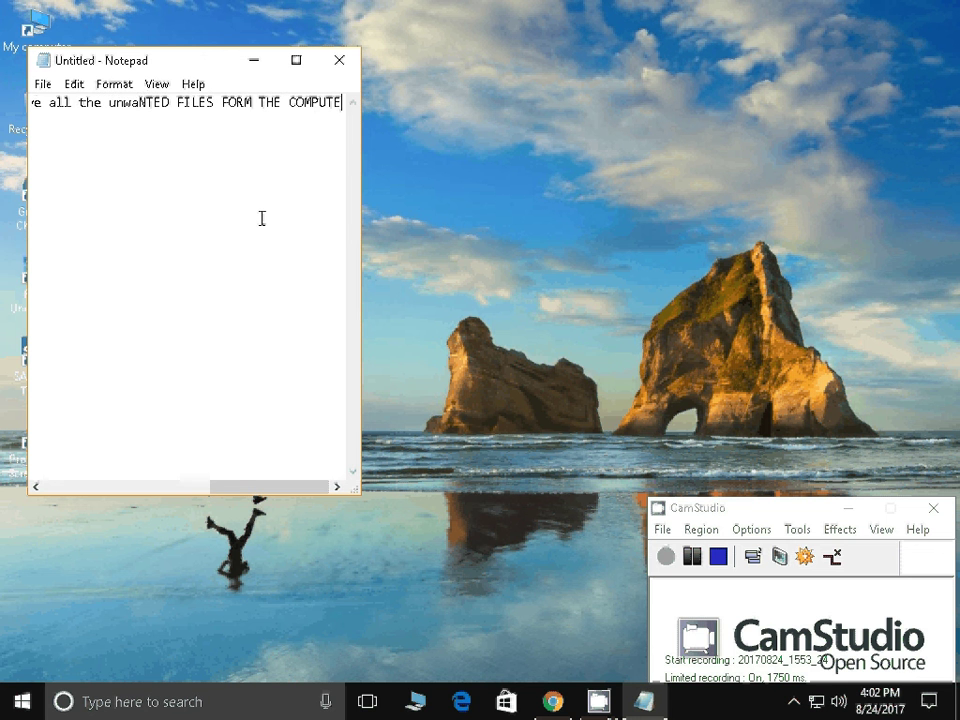
Clear the note and type 'THANKS FOR WATCH PLZ LIKE AND SUBSC'
{"action": "key", "text": "ctrl+a"}
{"action": "key", "text": "BackSpace"}
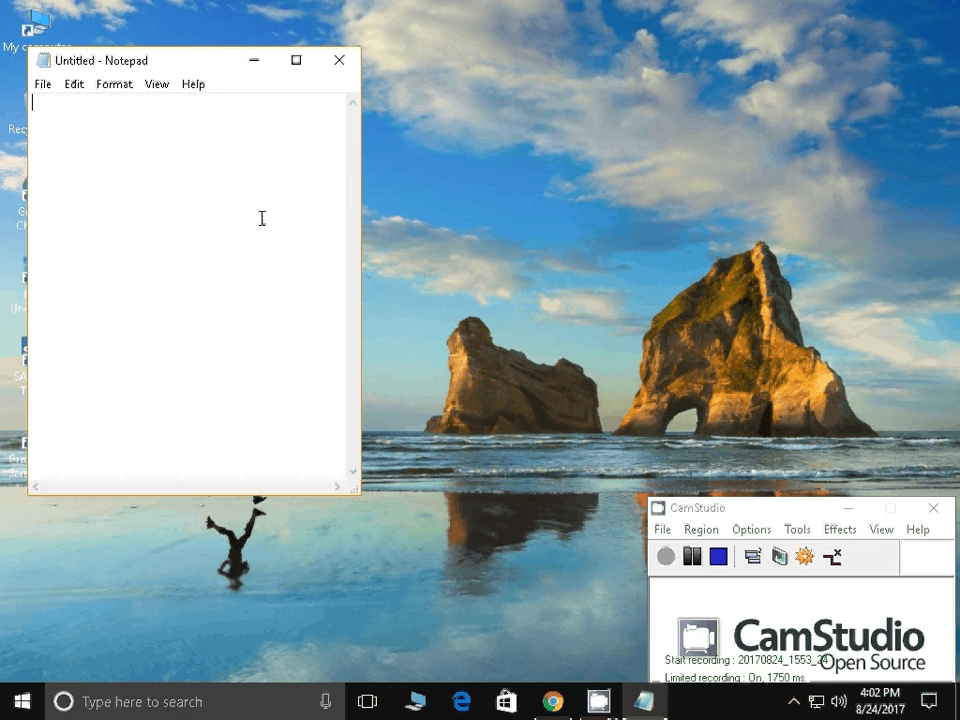
{"action": "type", "text": "THANKS FOR W"}
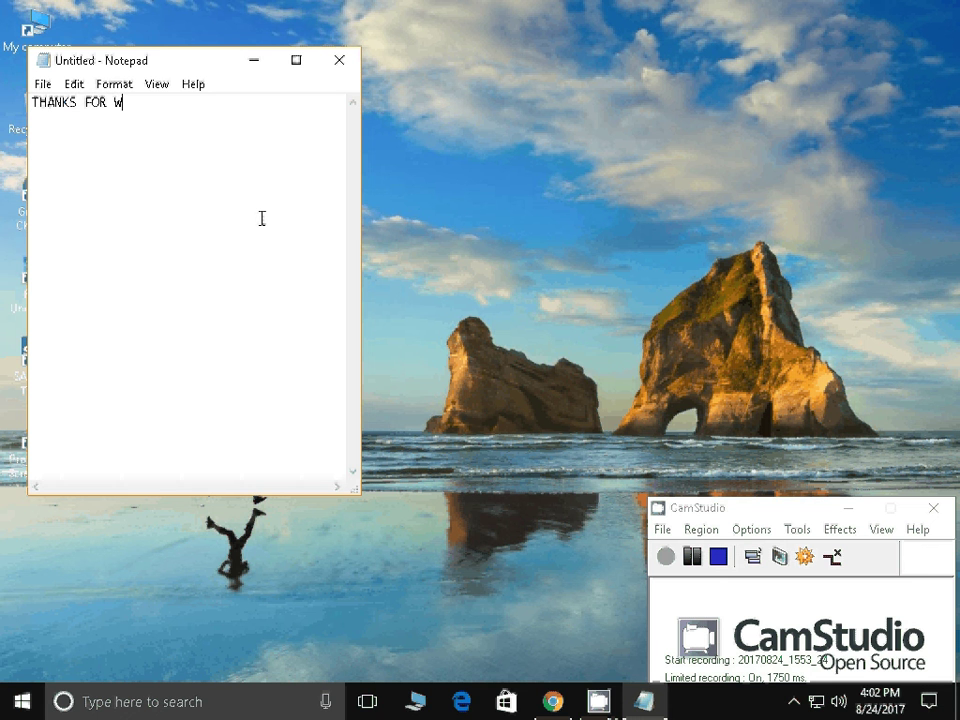
{"action": "type", "text": "ATCH PLZ LIKE AND"}
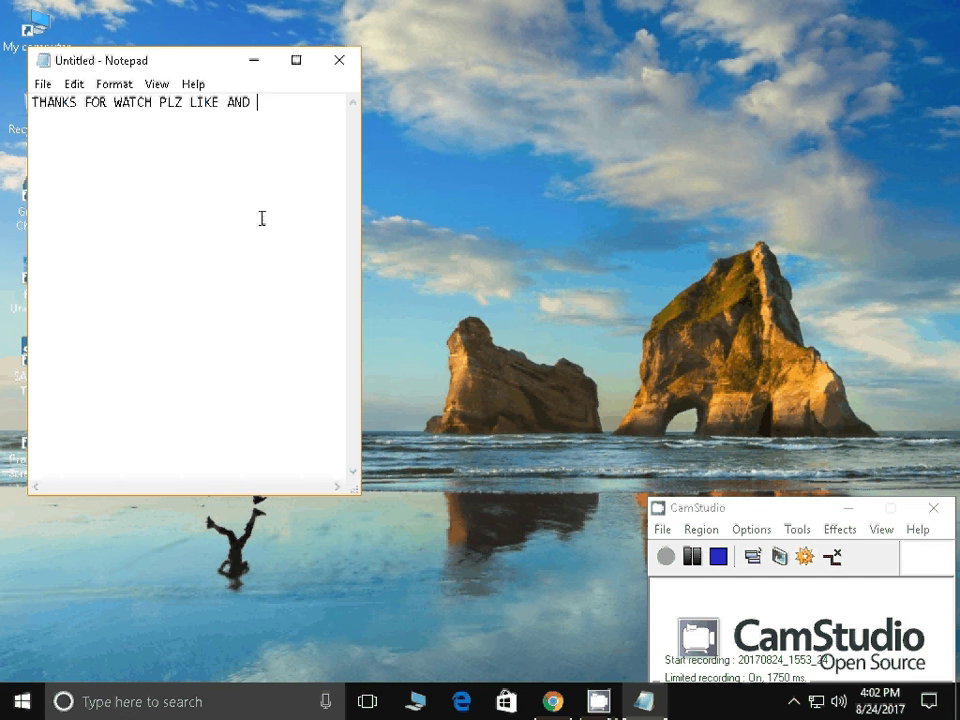